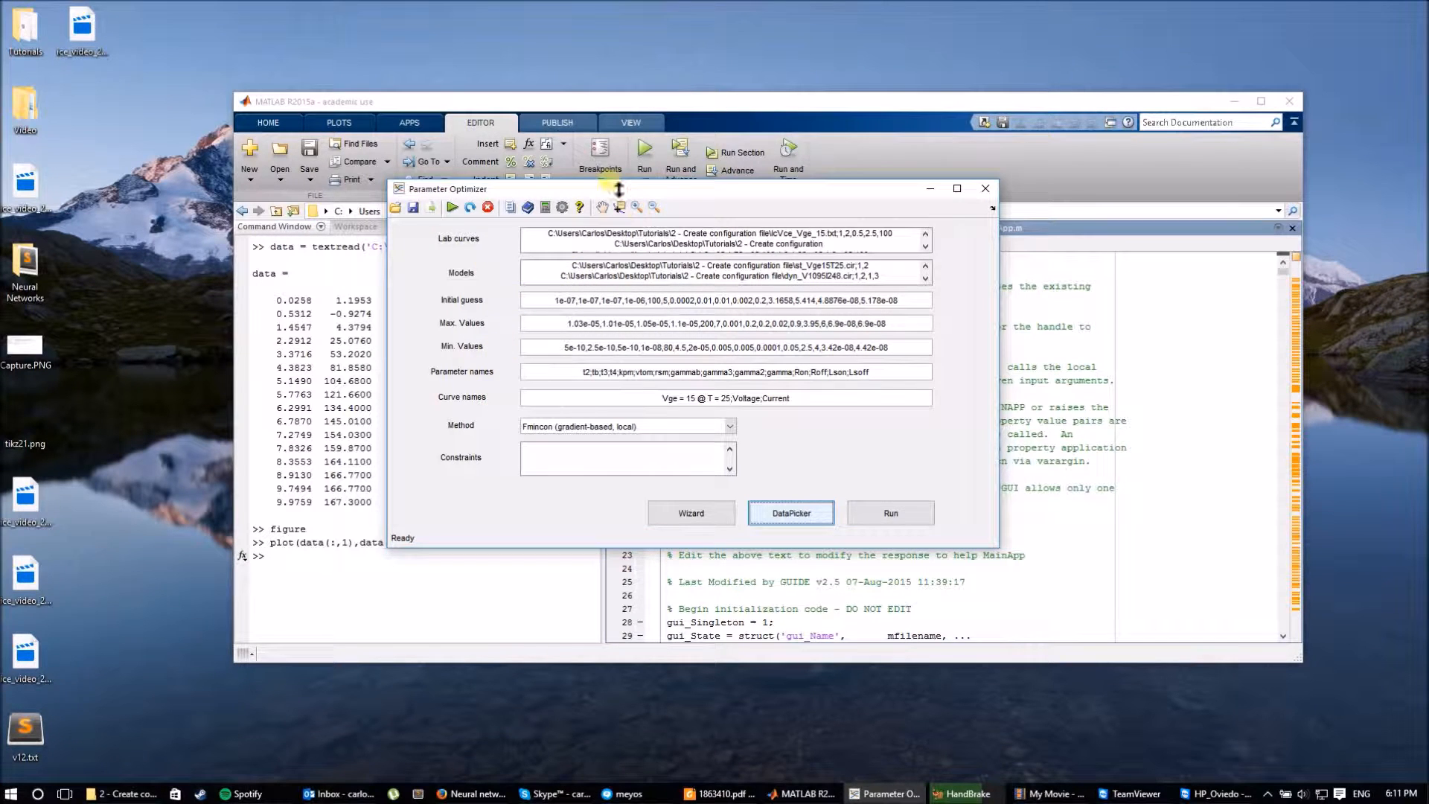
Move the Parameter Optimizer aside, start the optimization run, then open and close the VPN tray popup.
left_click_drag(609, 189, 638, 162)
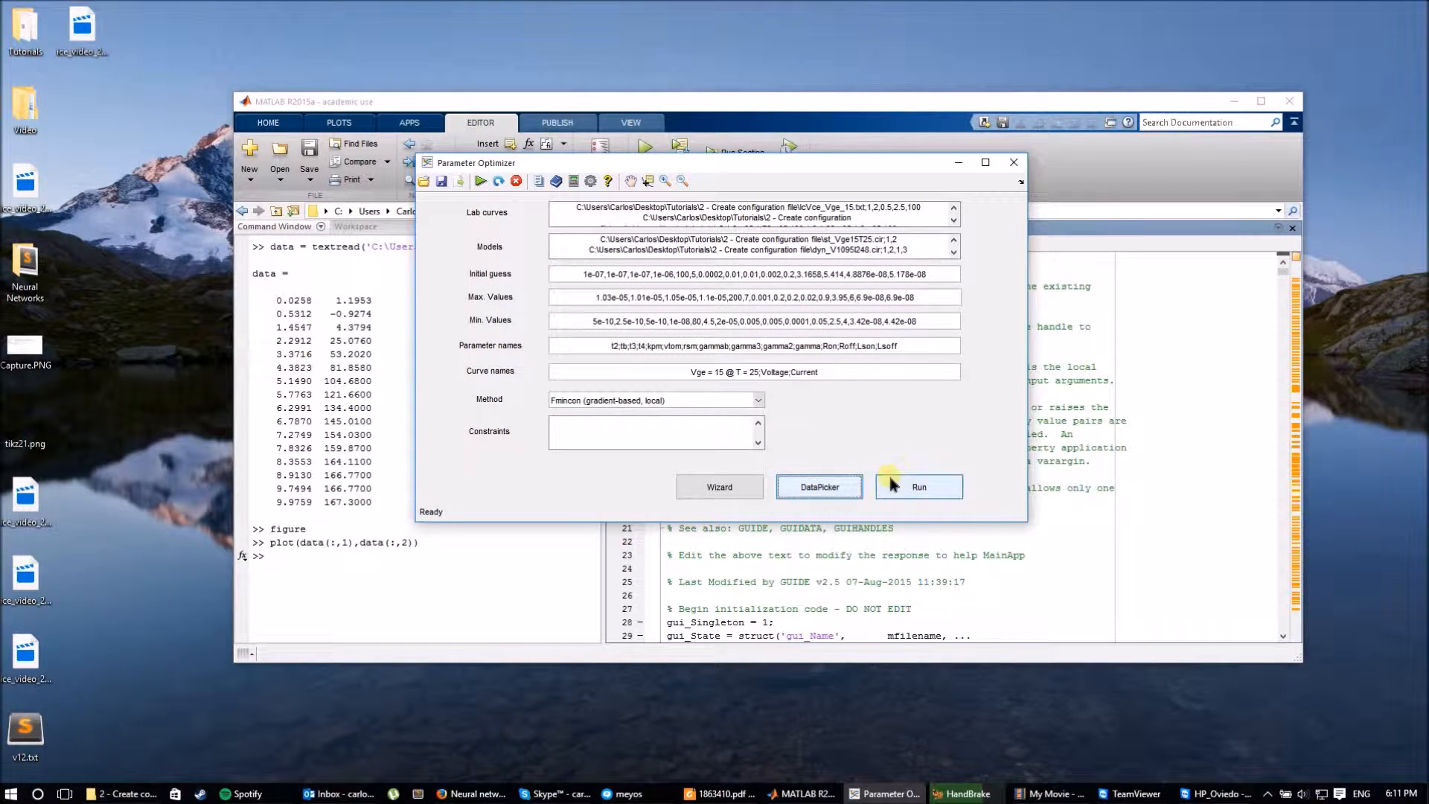
left_click(481, 183)
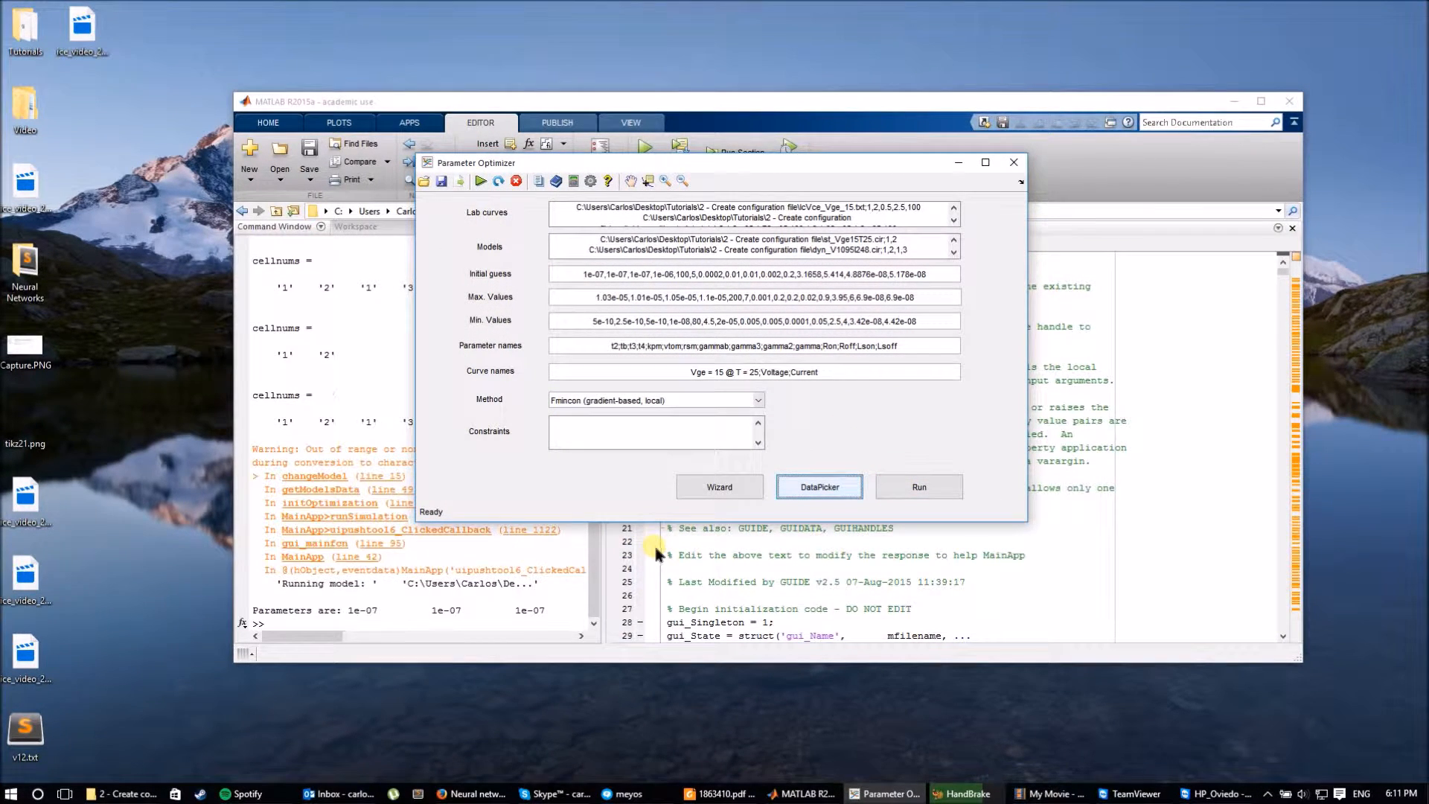
left_click(1268, 793)
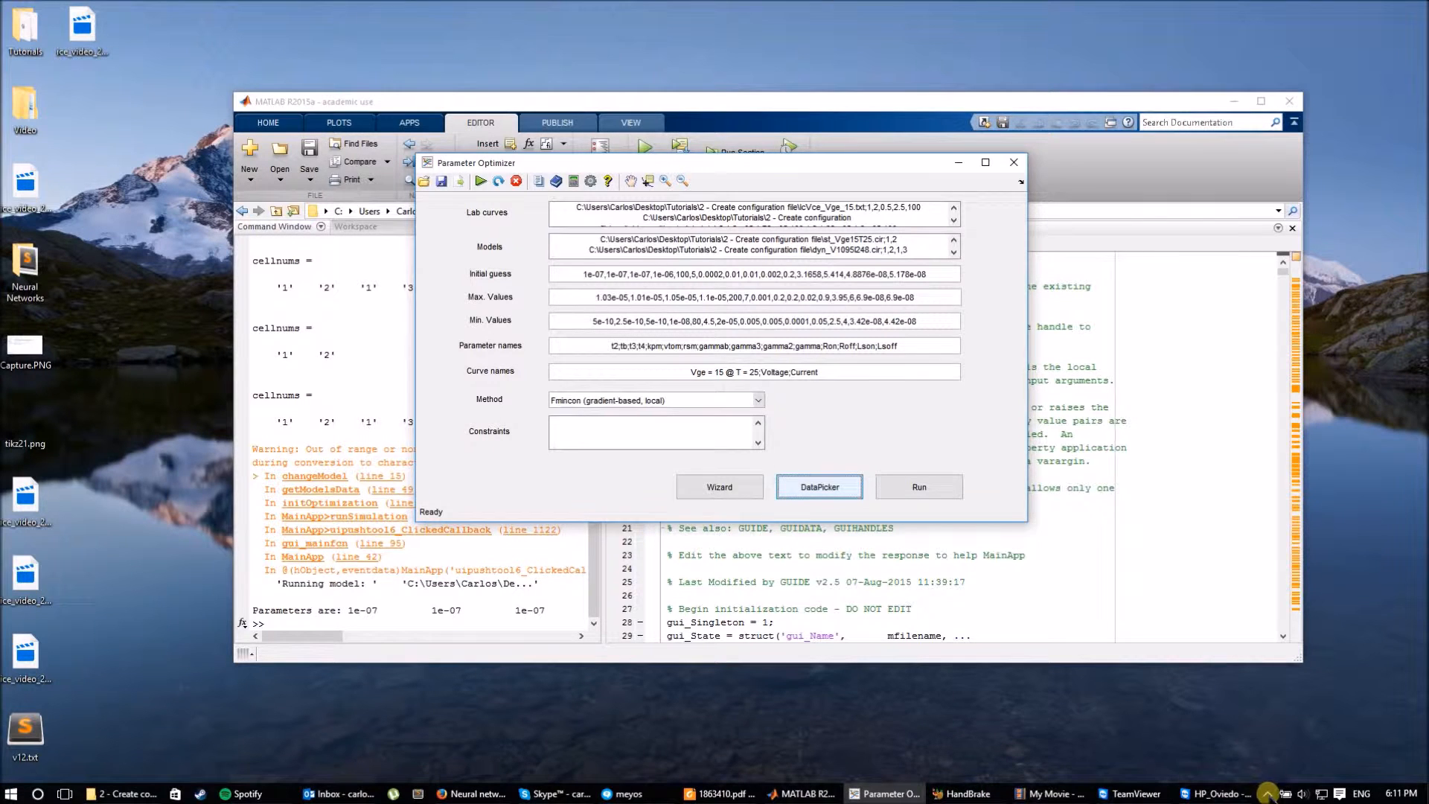
left_click(1283, 708)
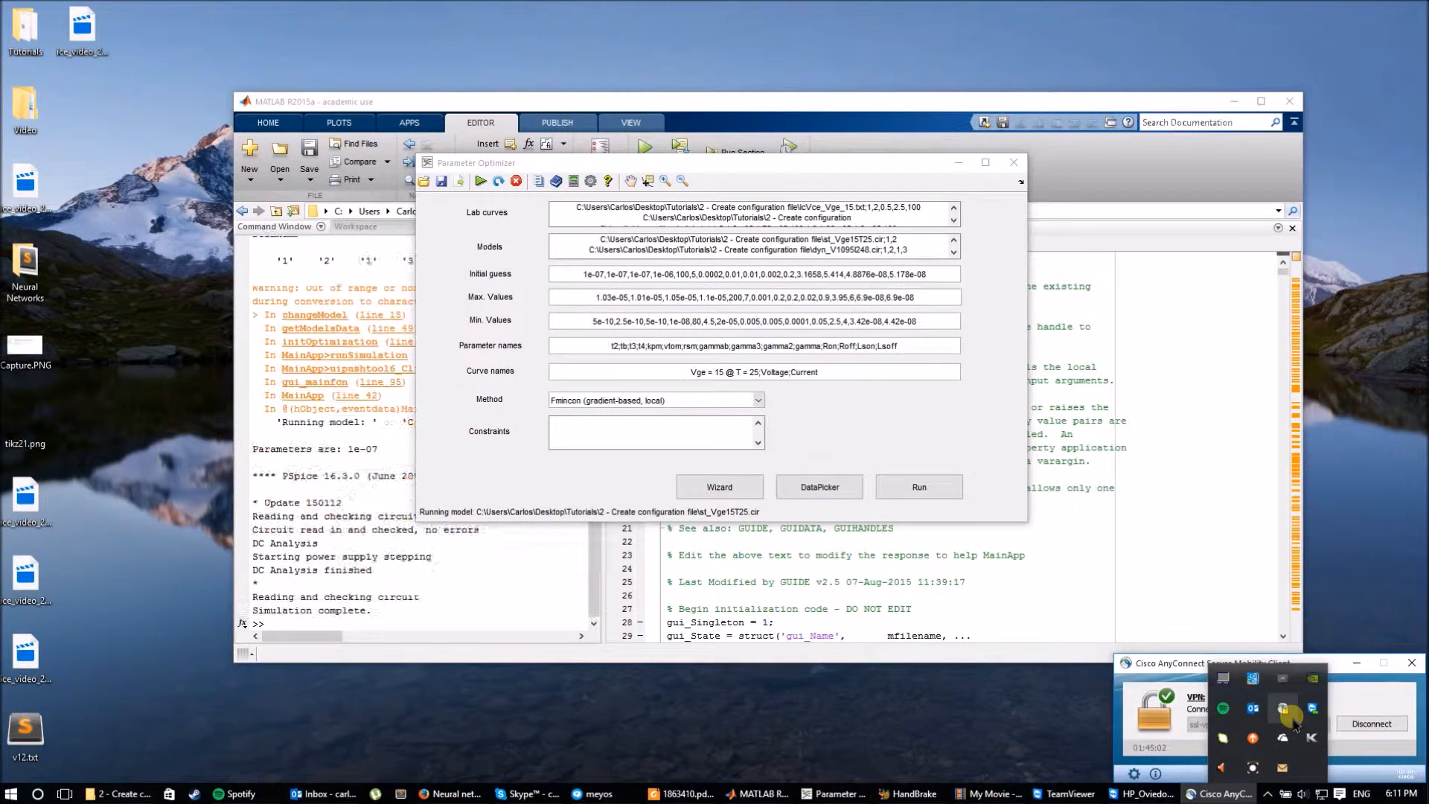
left_click(1413, 662)
Step through the optimizer's plot views to the per-parameter evolution plots, t2 through Error.
left_click(559, 183)
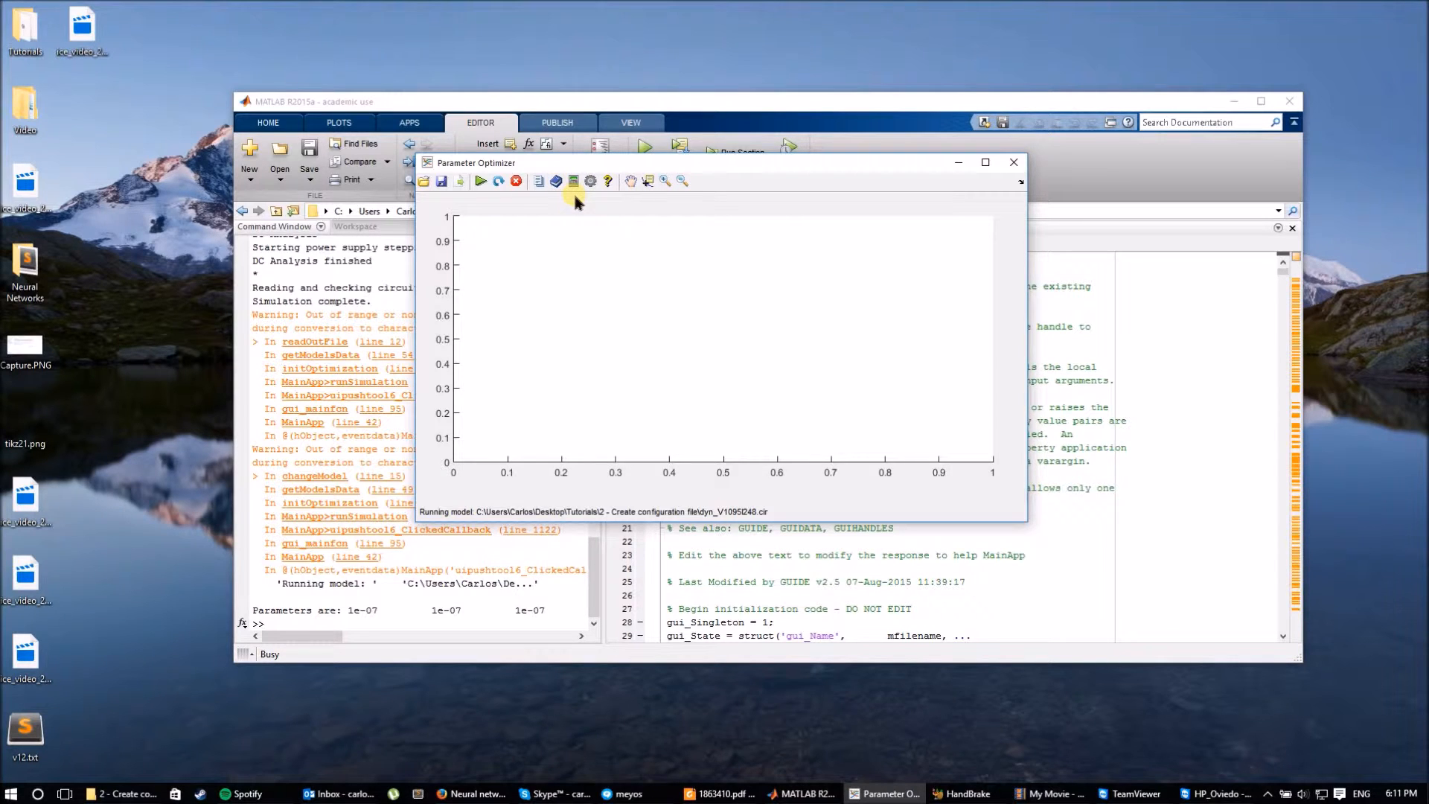
left_click(574, 182)
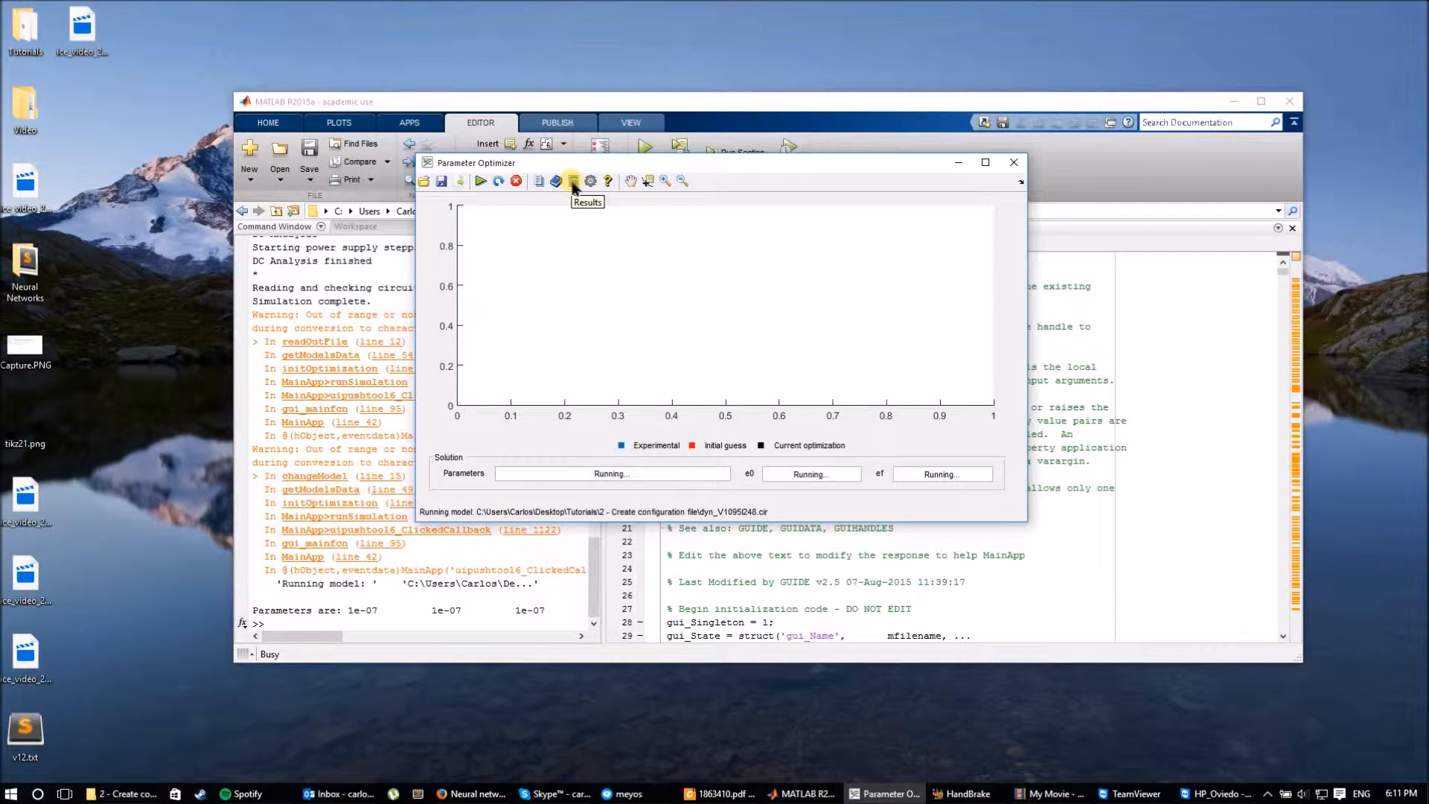
left_click(573, 183)
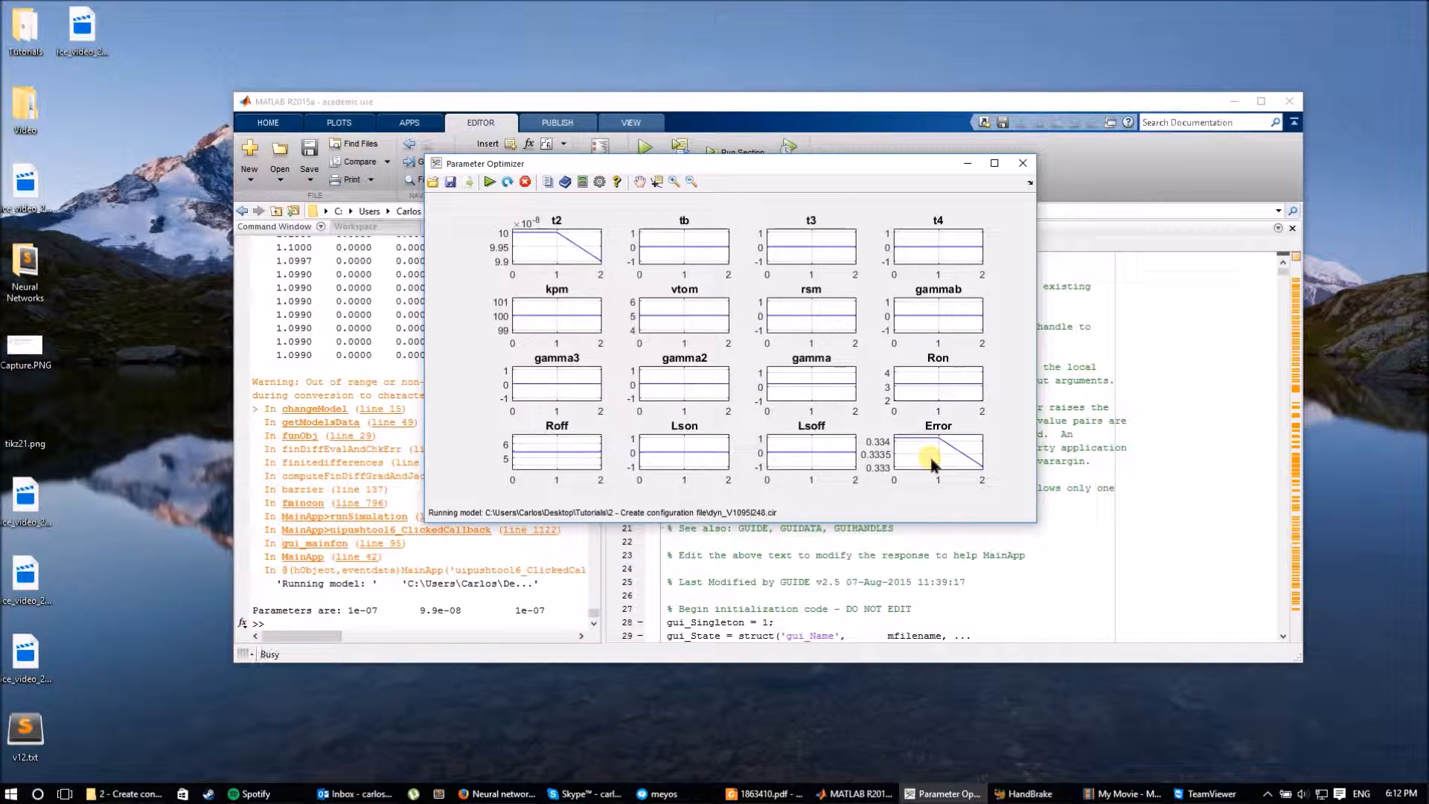
Show the Vge = 15 @ T = 25, Voltage and Current fit plots with the optimizer maximized.
left_click(583, 183)
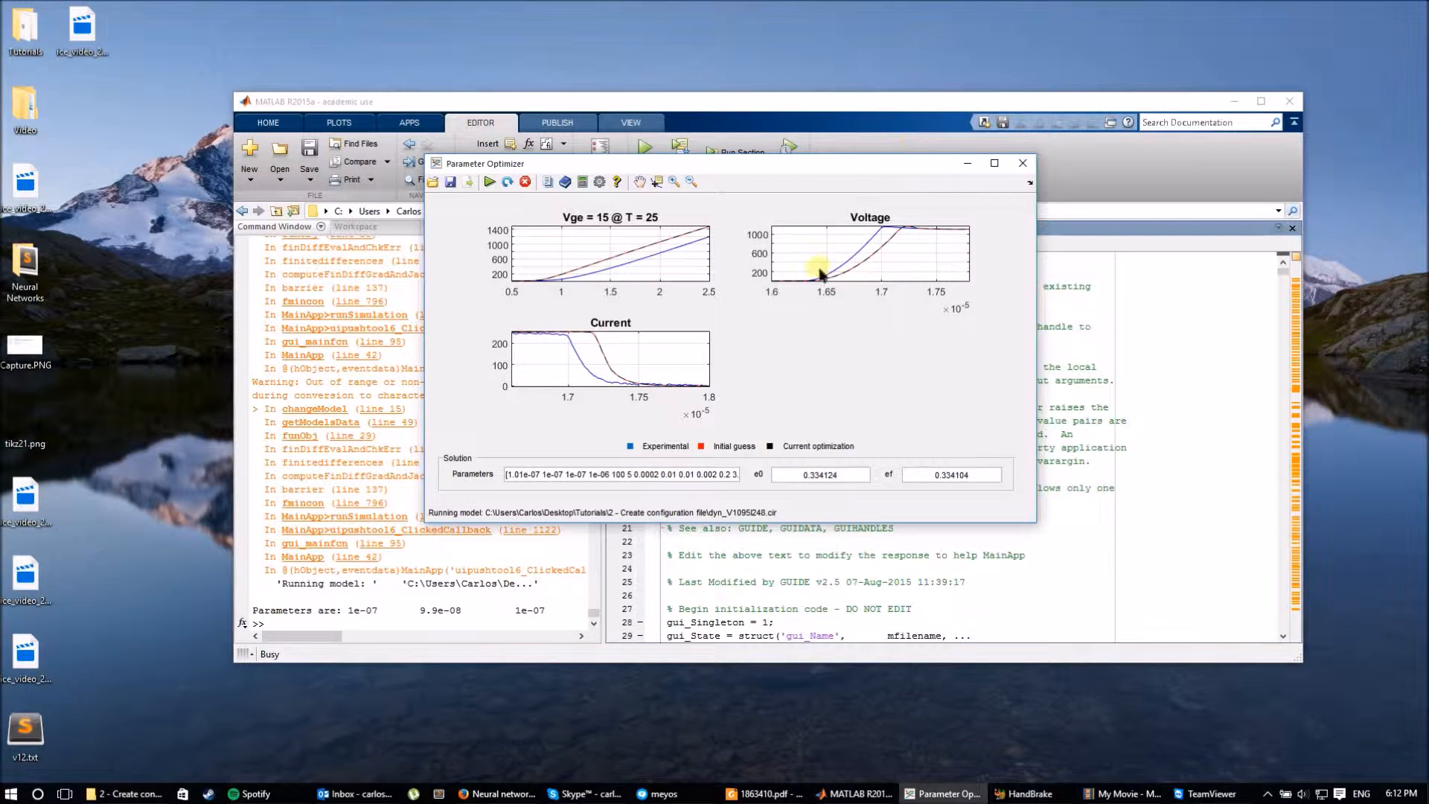
left_click_drag(727, 168, 726, 4)
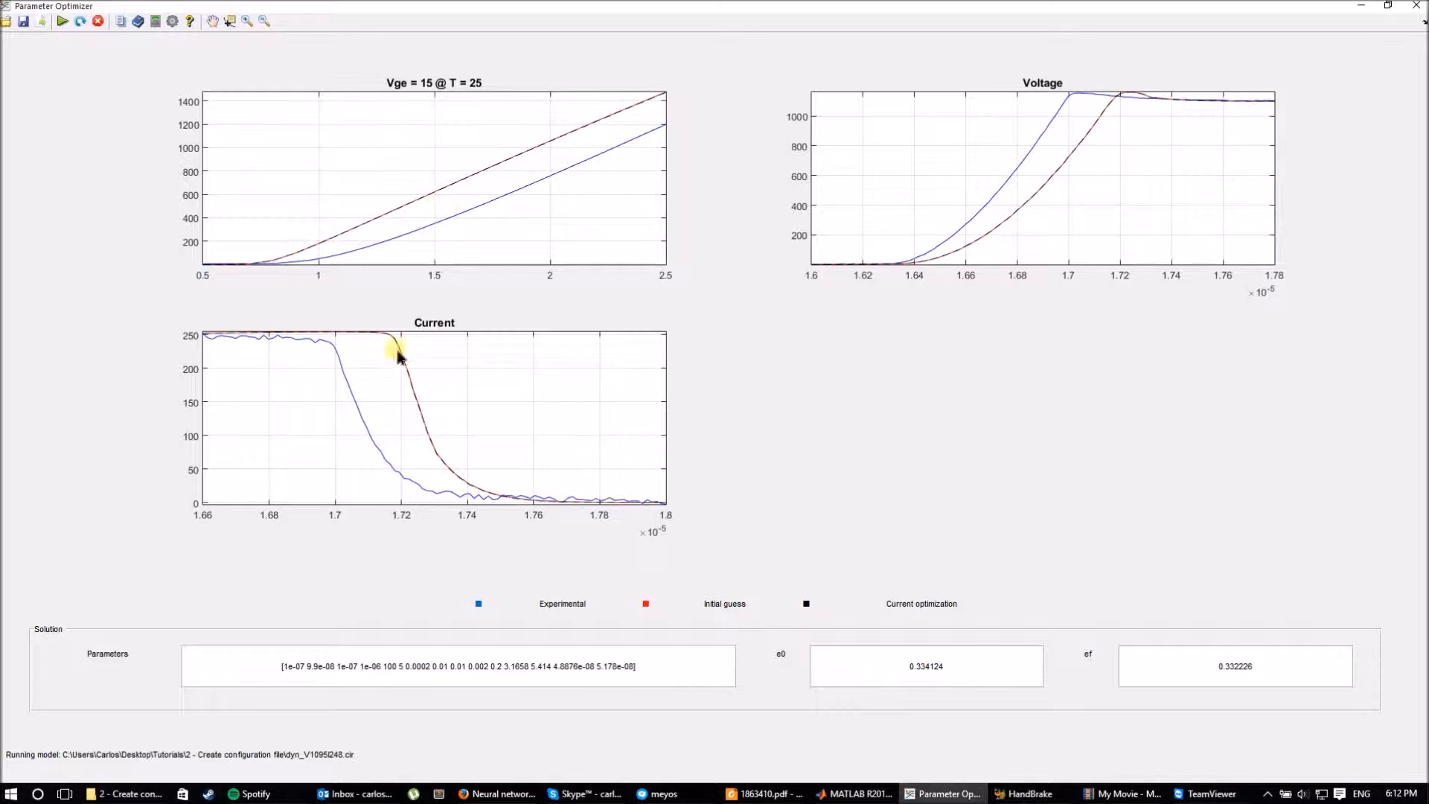
Cycle the maximized optimizer through configuration and fit views to the per-parameter evolution plots.
left_click(120, 21)
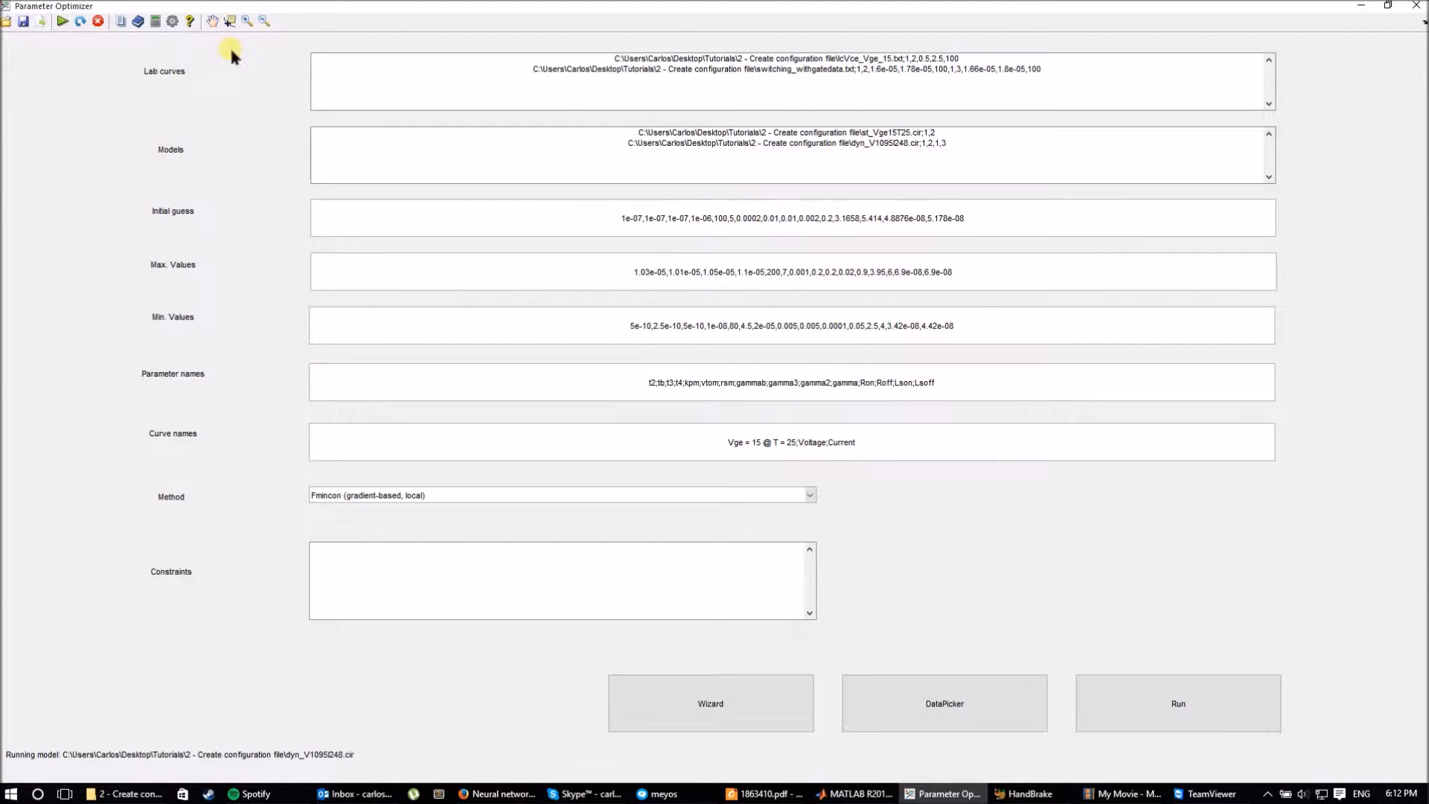
left_click(156, 21)
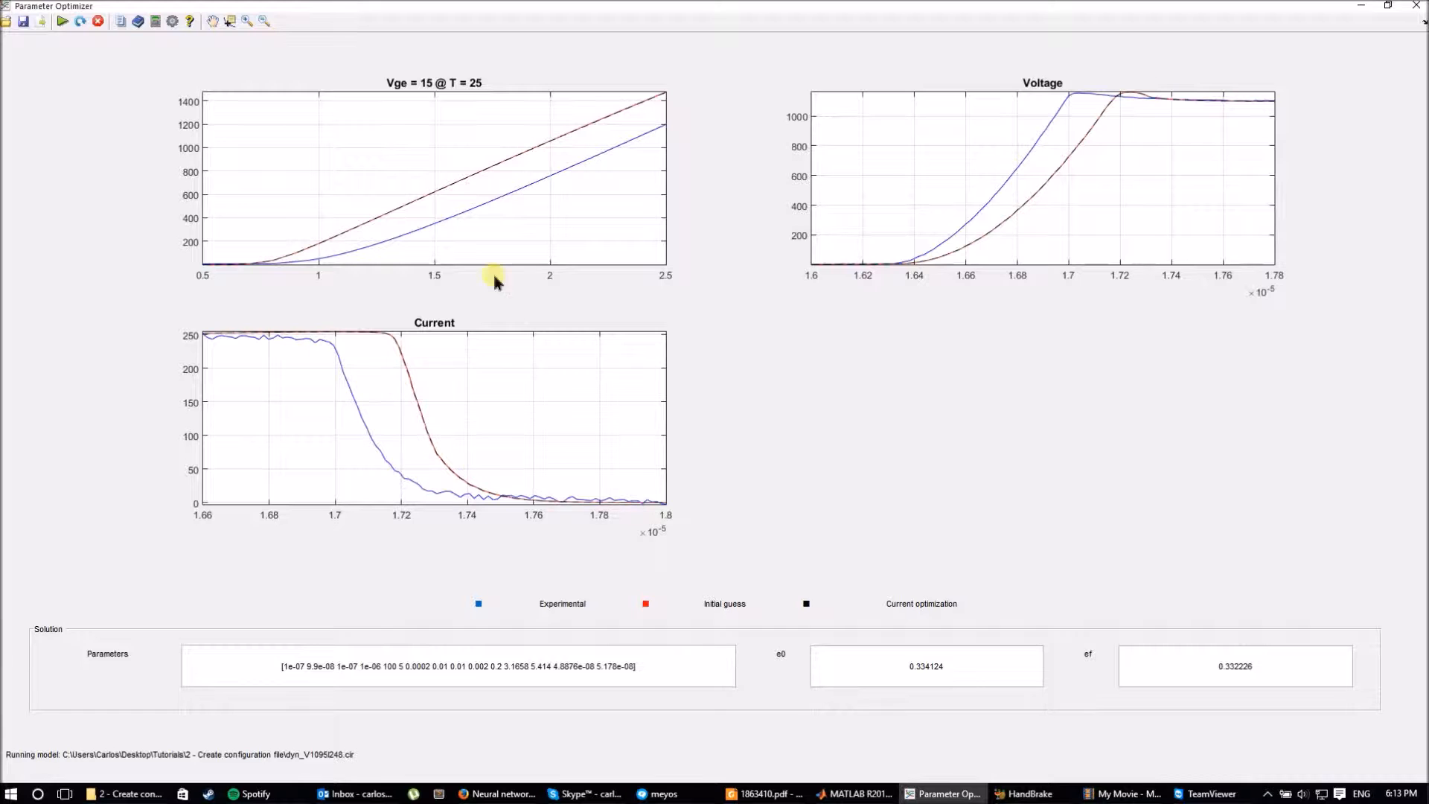
left_click(147, 21)
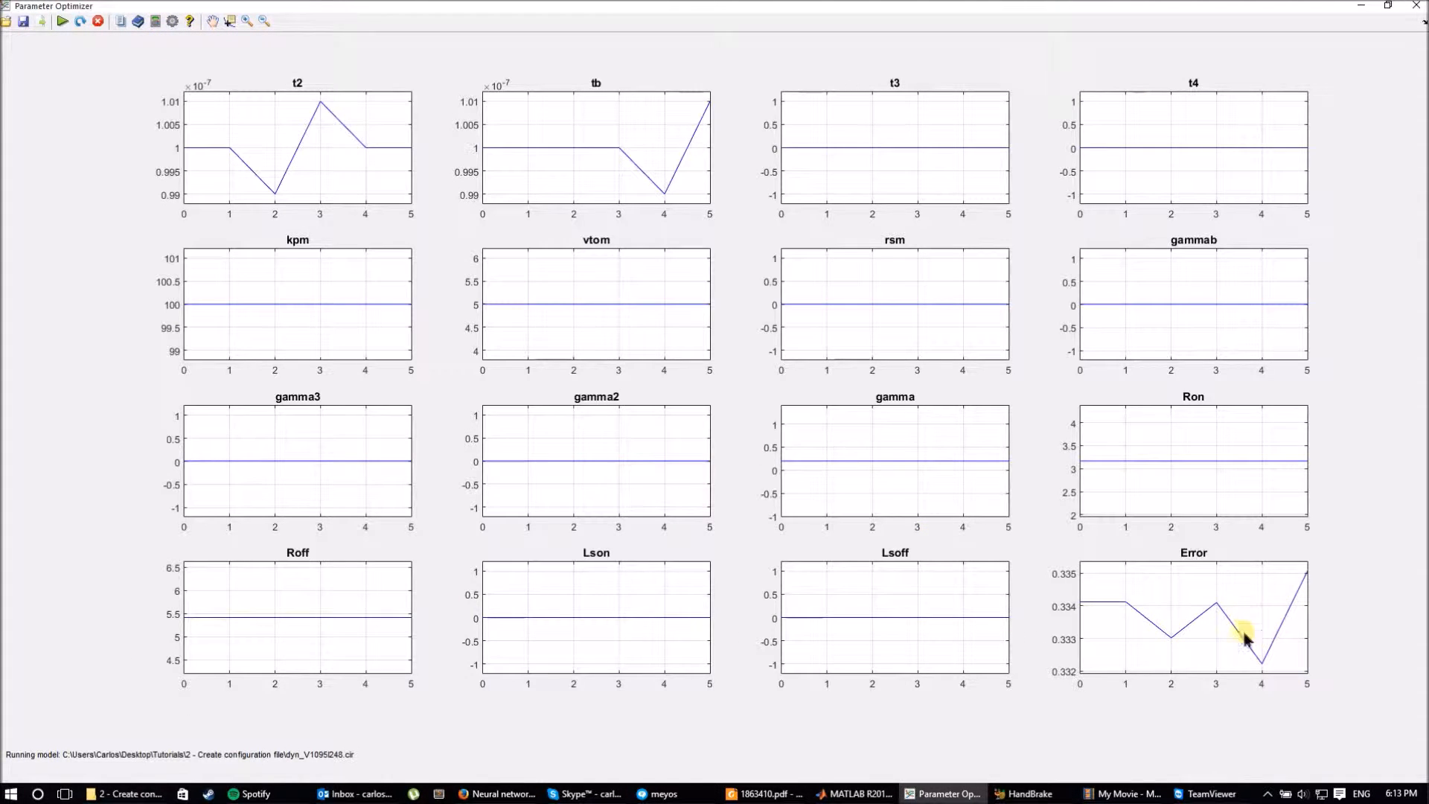
Switch back to the Vge, Voltage and Current fit plots with the Solution panel.
left_click(156, 21)
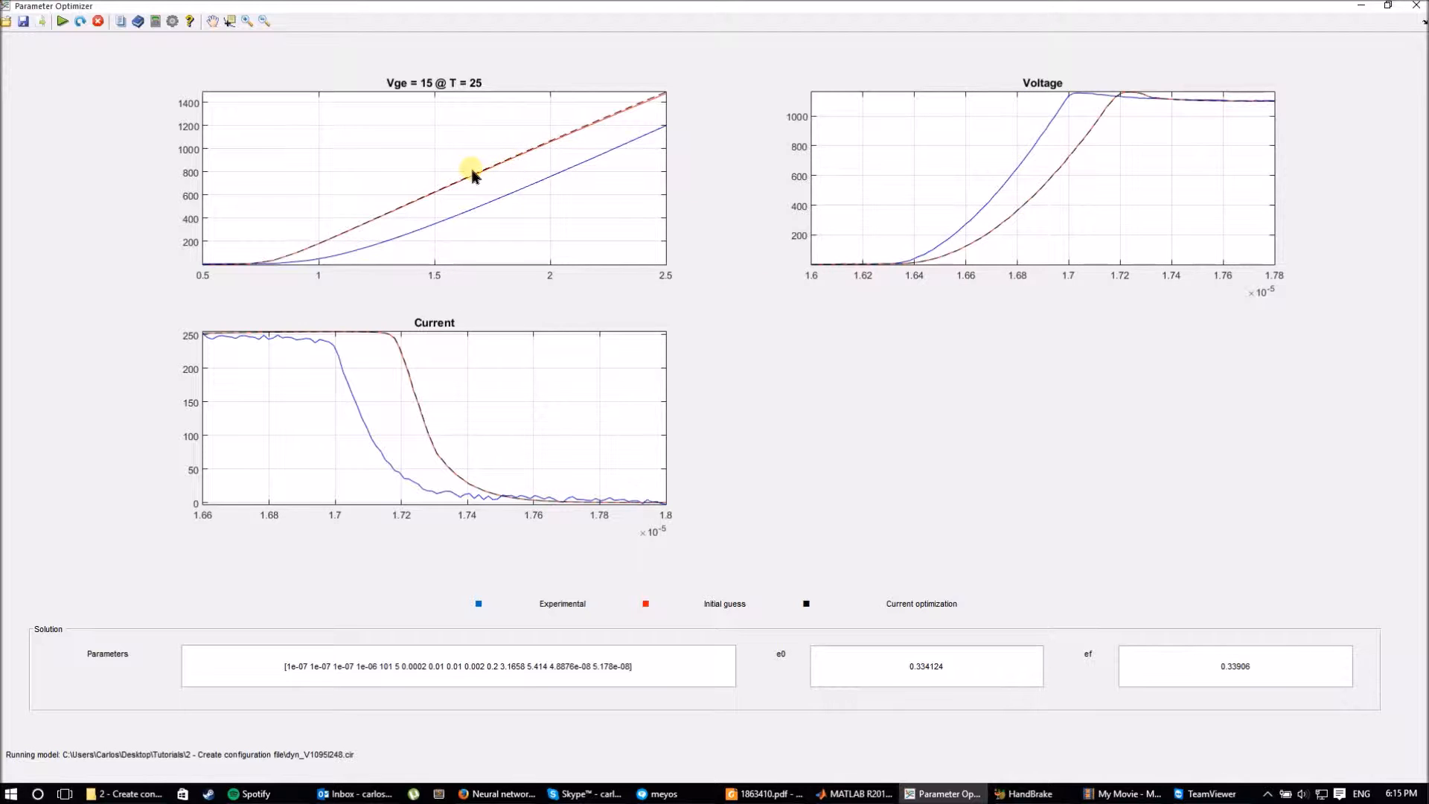
Switch to the per-parameter evolution plots, now covering 15 iterations.
left_click(138, 22)
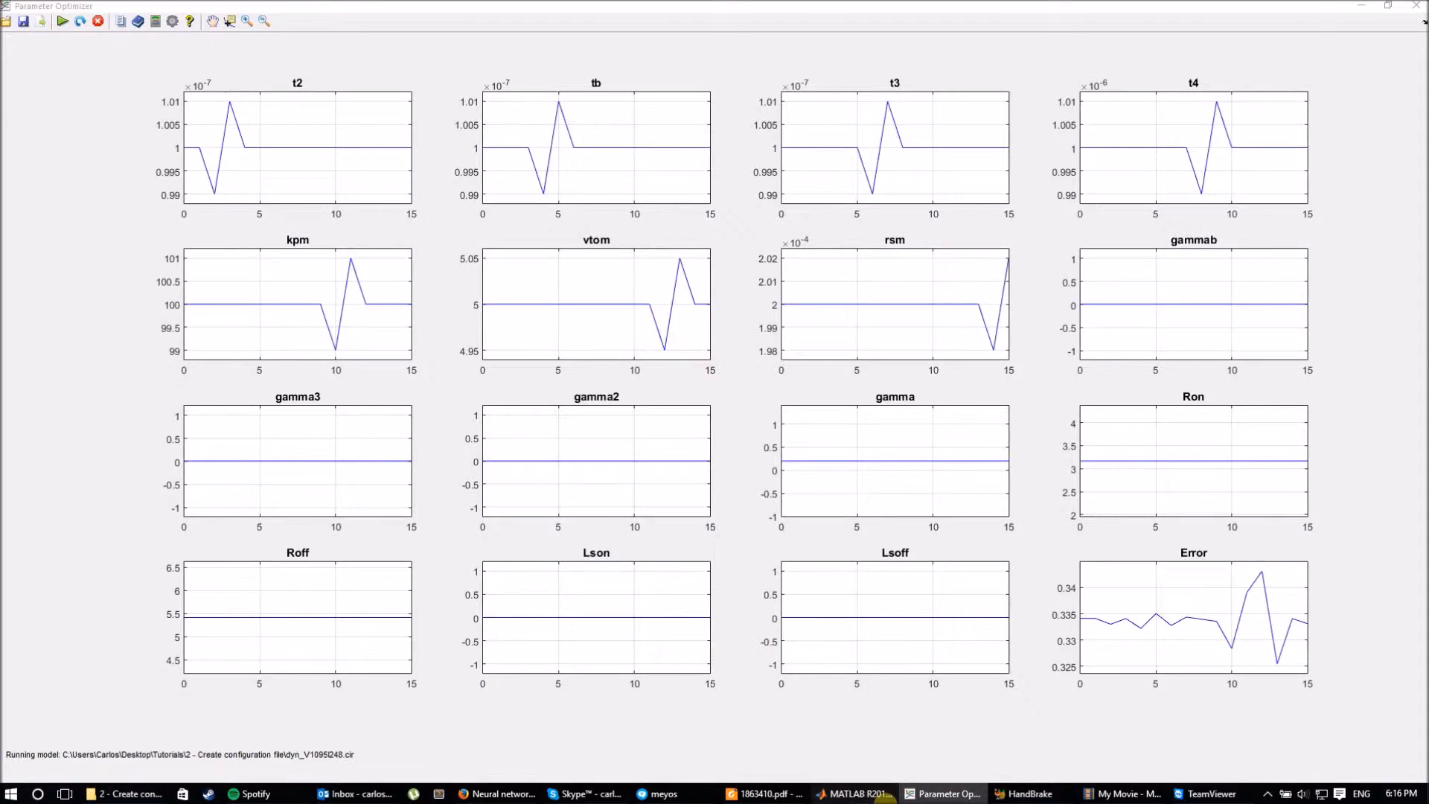
Bring MATLAB forward and search MainApp.m for 'fmincon', landing on the commented-out call at line 652.
left_click(856, 793)
left_click(811, 313)
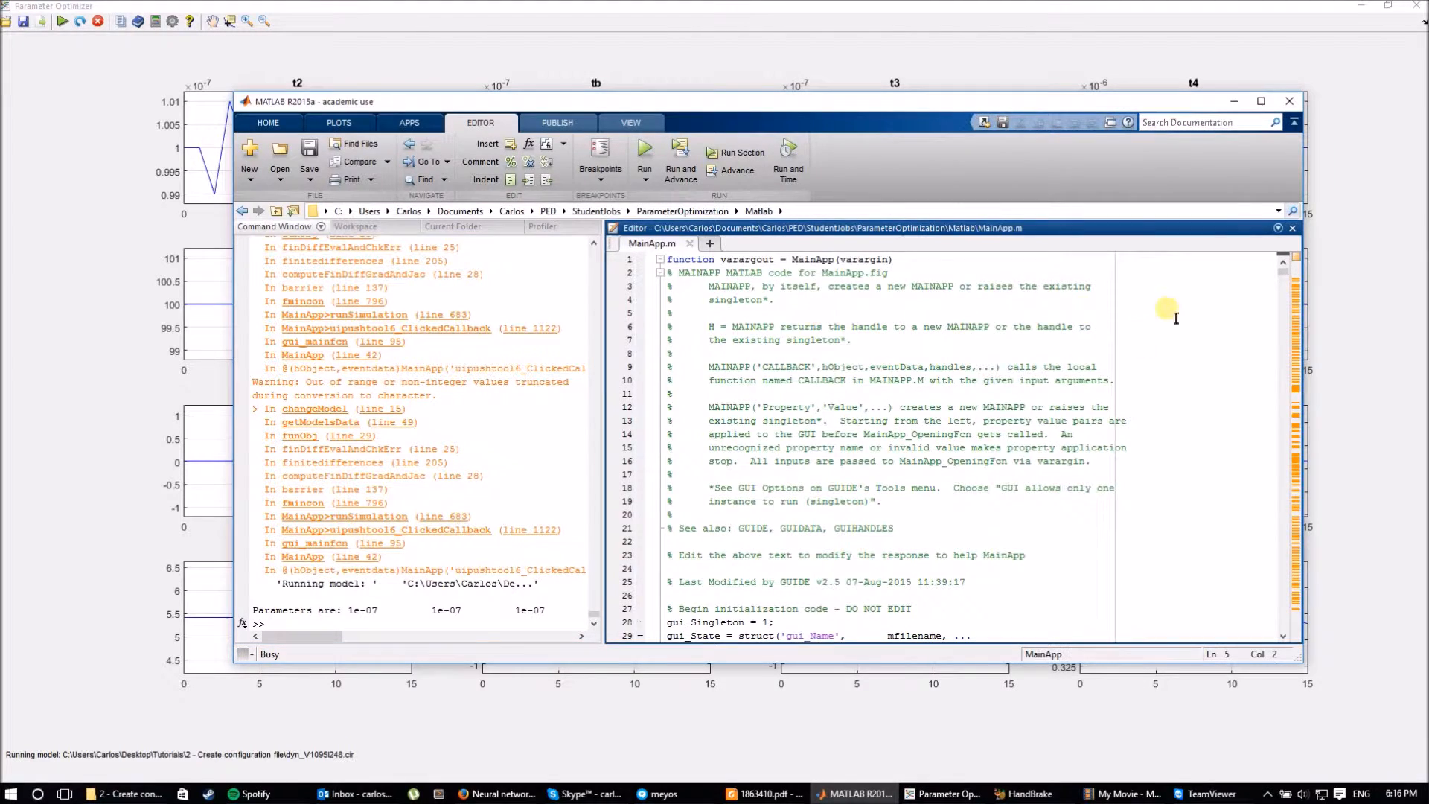
scroll(1052, 384, "down", 10)
scroll(1051, 384, "down", 20)
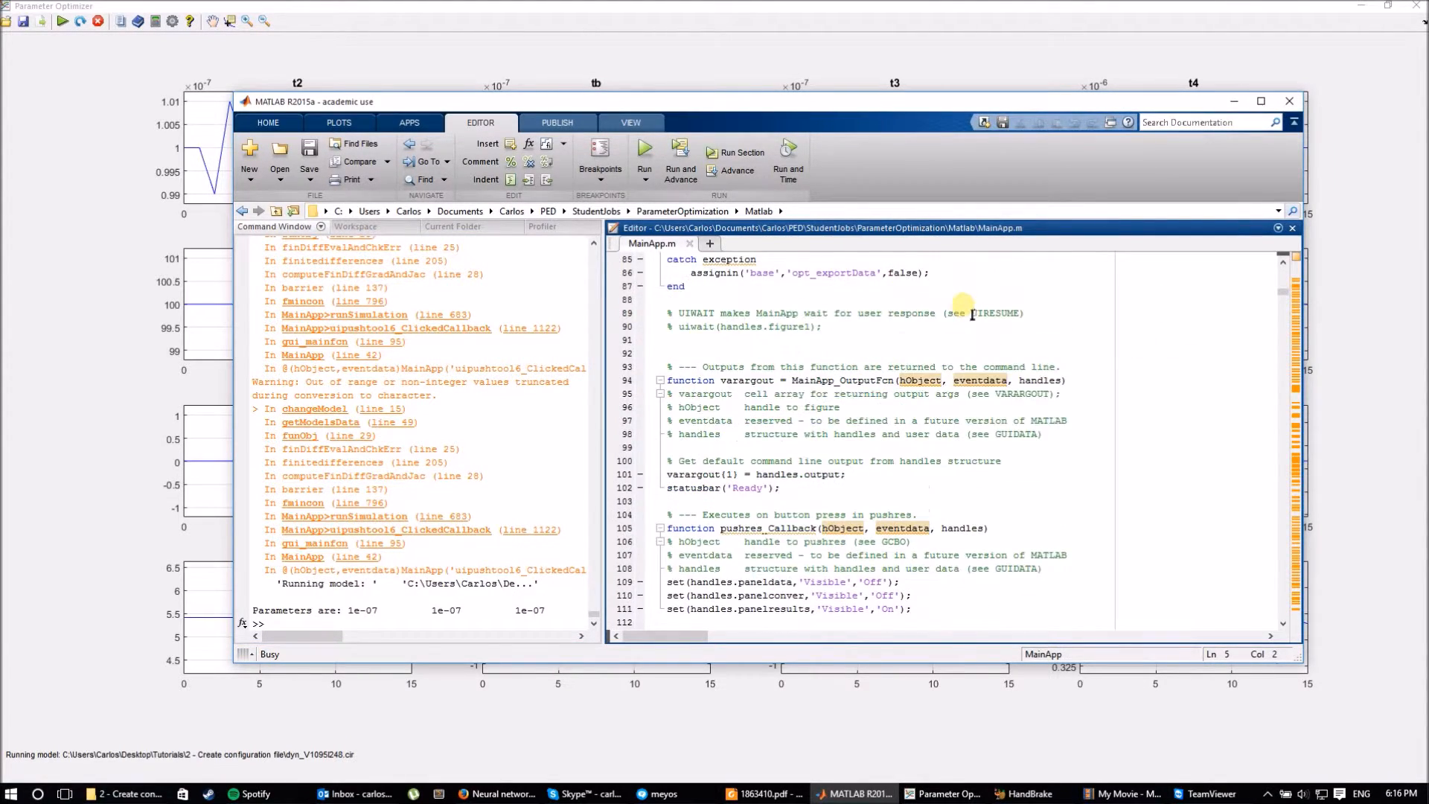
scroll(949, 345, "down", 14)
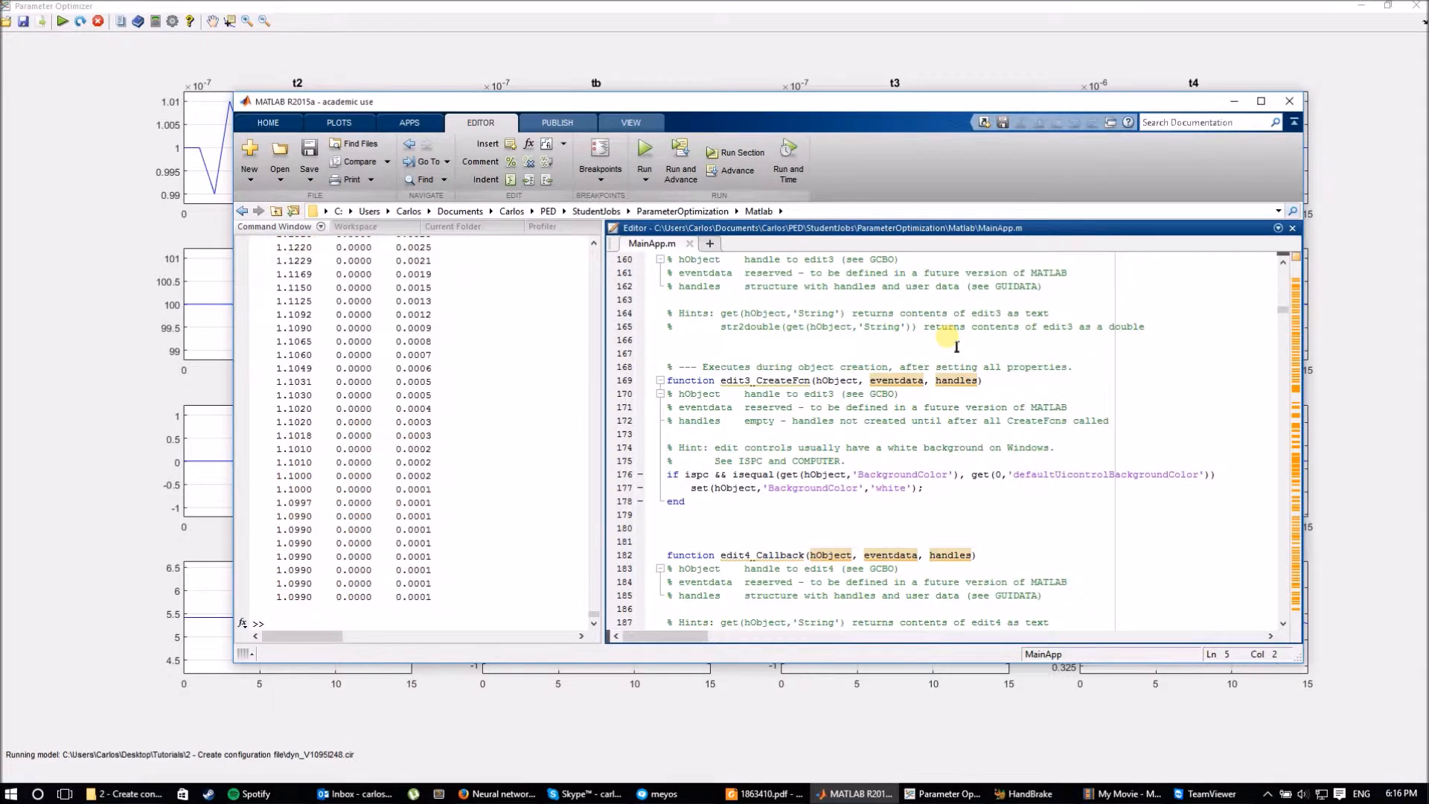
key("ctrl+f")
type("fmincon")
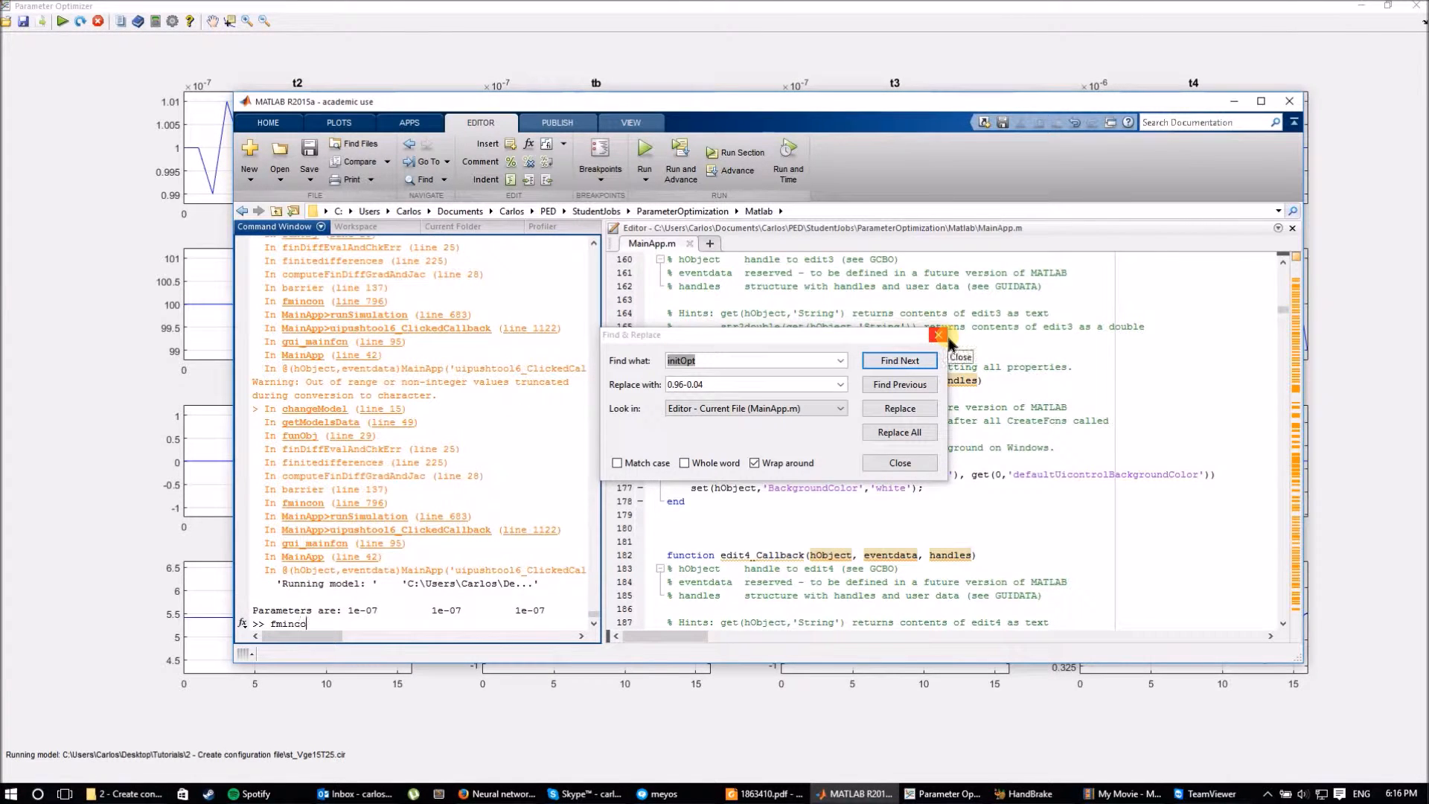
key("BackSpace")
key("BackSpace")
key("BackSpace")
key("BackSpace")
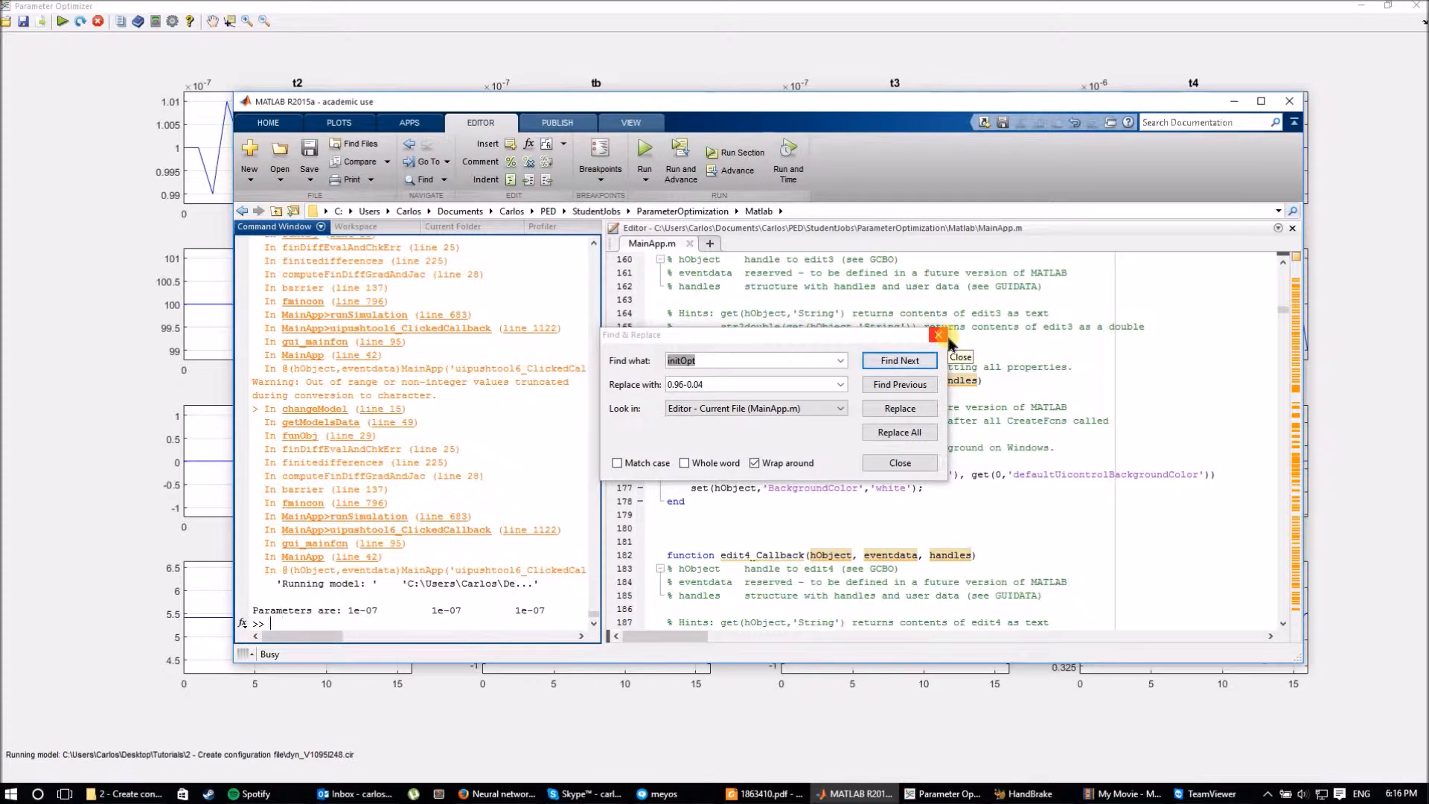
left_click(777, 354)
type("fmincon")
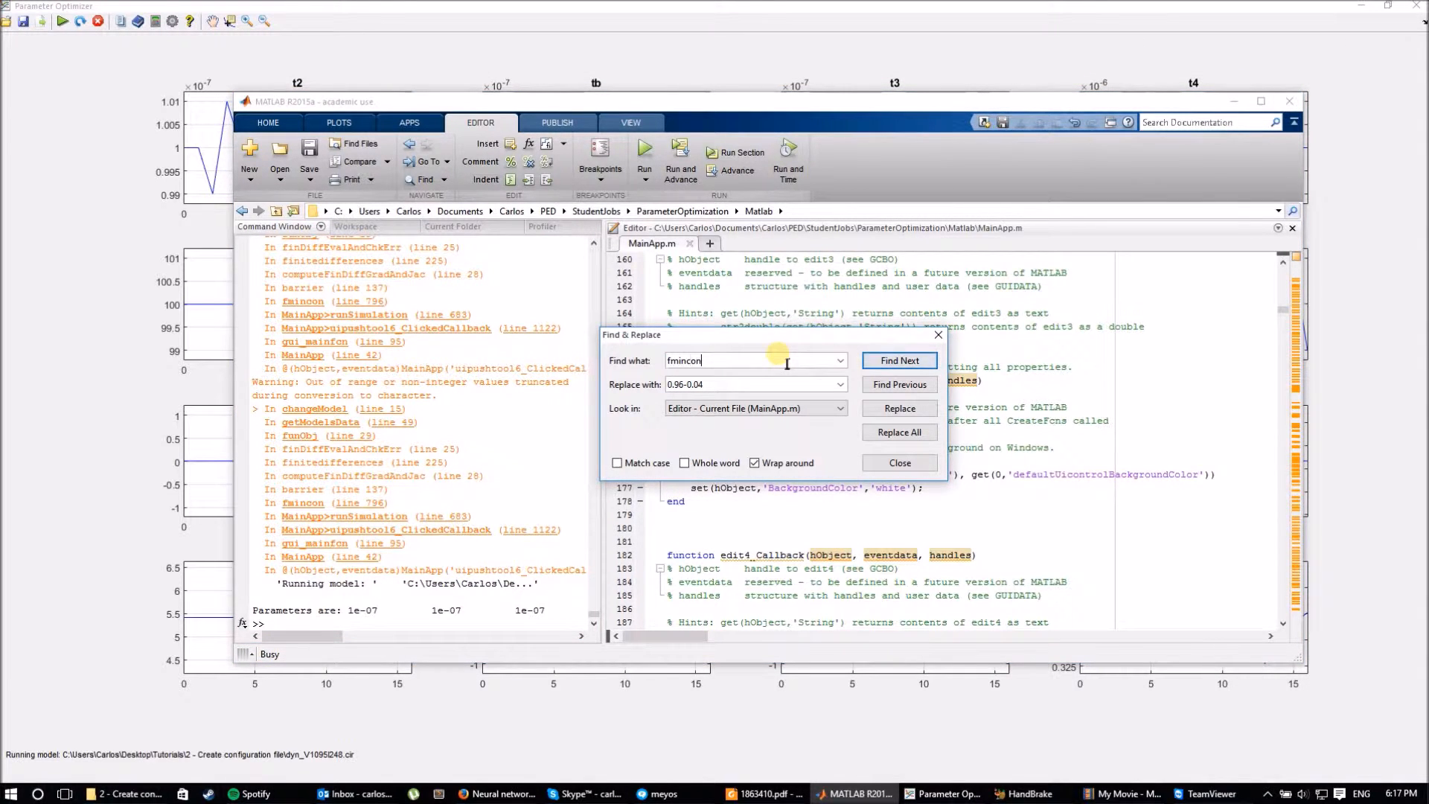
left_click(907, 362)
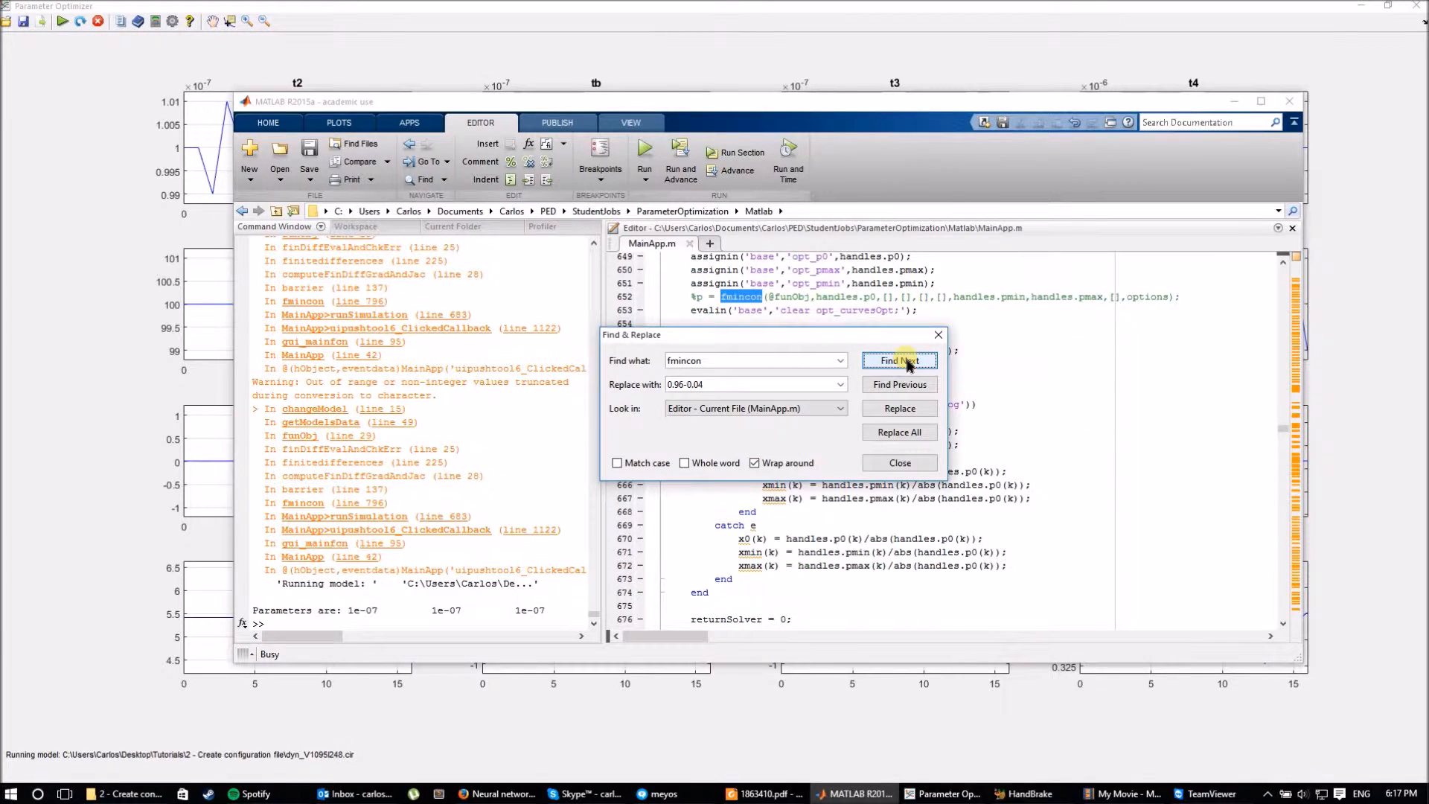
Jump to the next fmincon occurrence and view its options code at line 682 with MATLAB maximized.
left_click(907, 362)
left_click(938, 334)
left_click(895, 108)
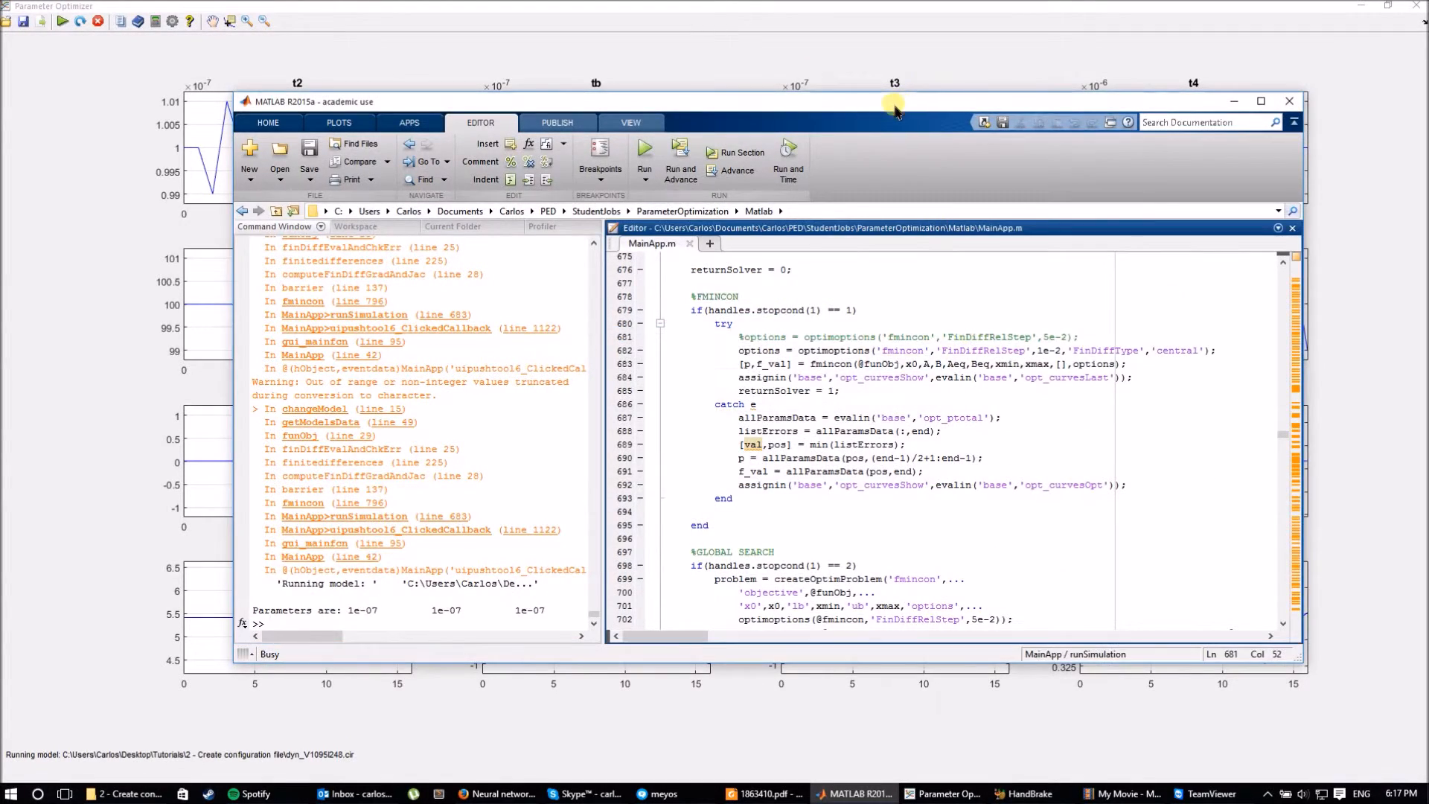
double_click(896, 108)
scroll(640, 260, "up", 1)
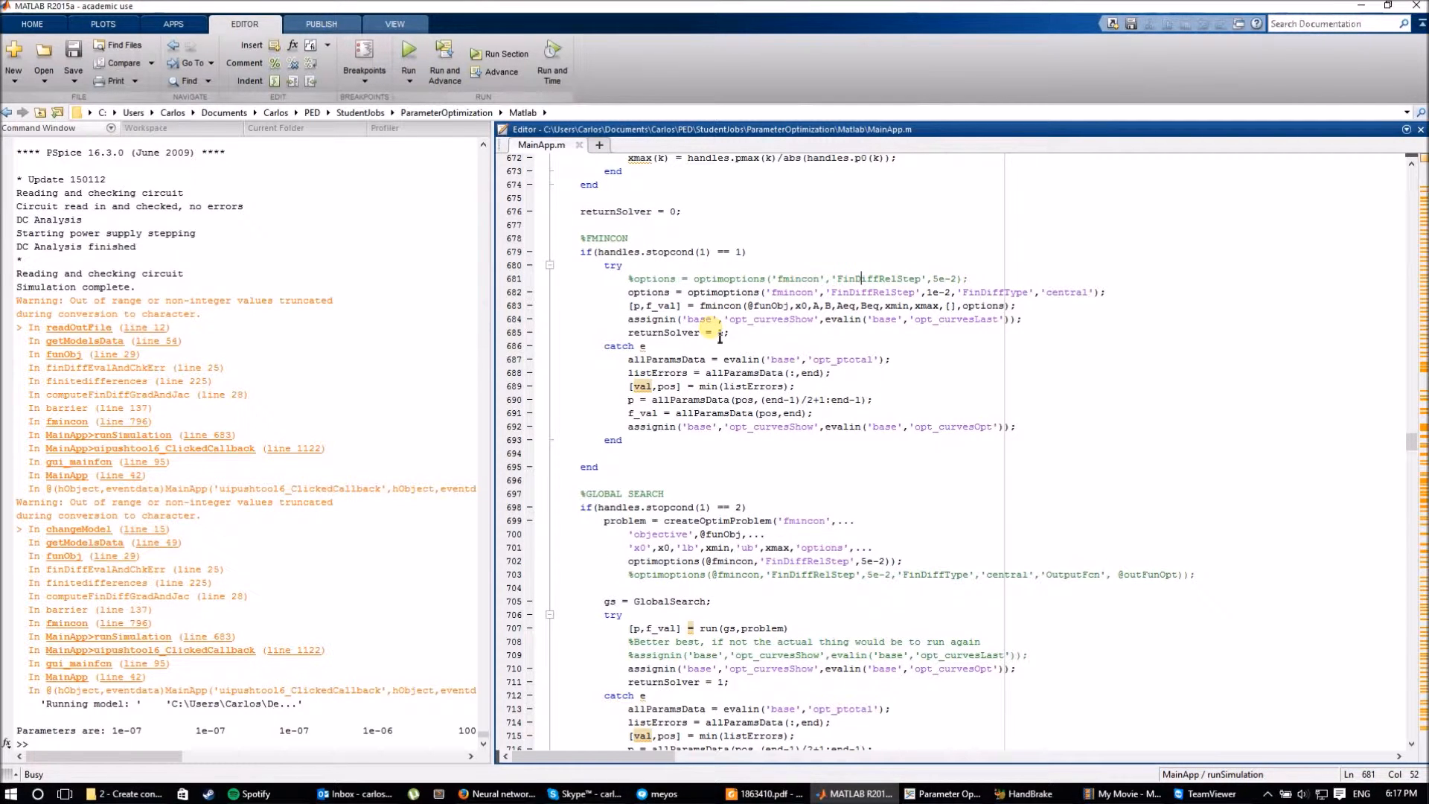
left_click(718, 292)
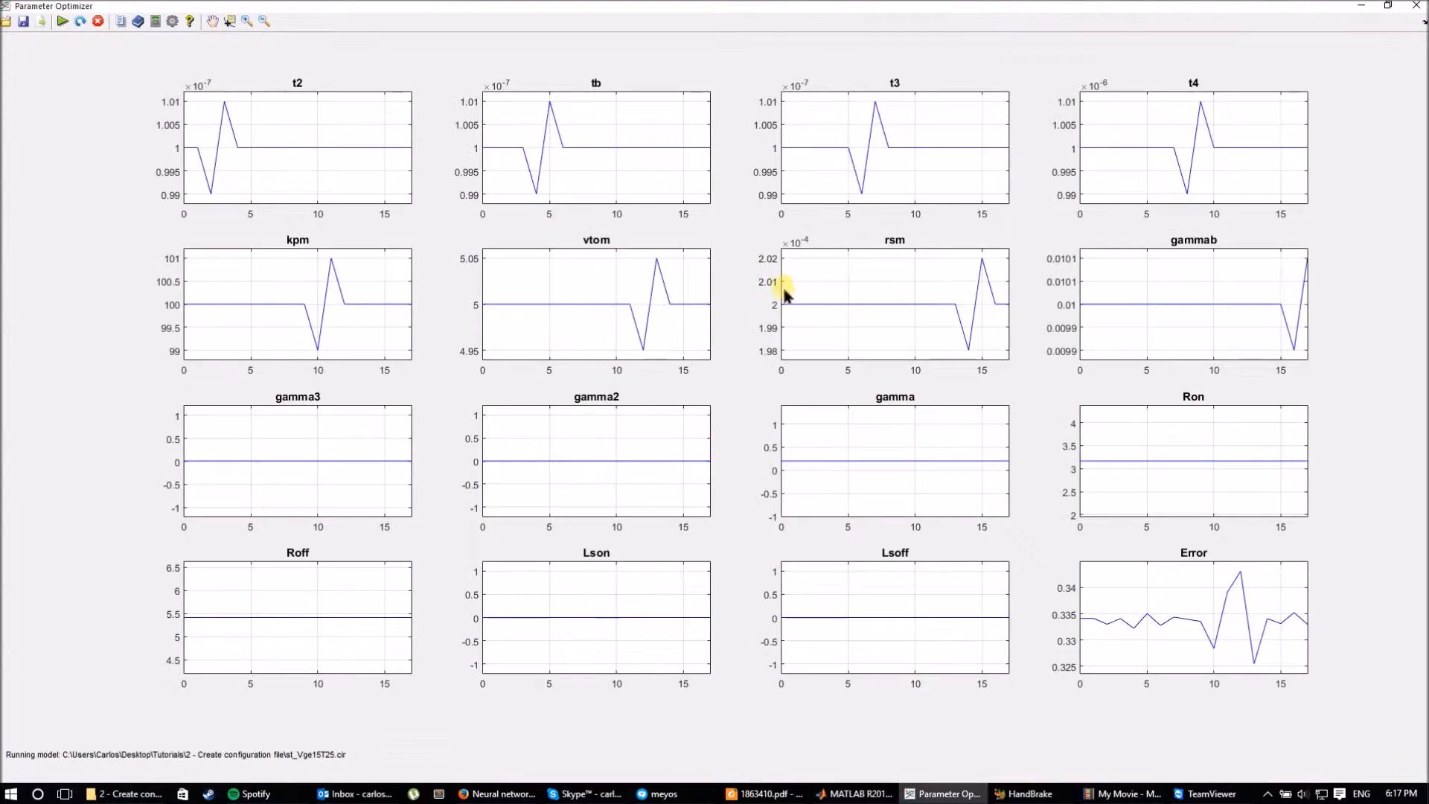
Restore the Parameter Optimizer window at the upper left and bring it in front of the editor.
left_click_drag(1236, 9, 391, 111)
left_click(873, 278)
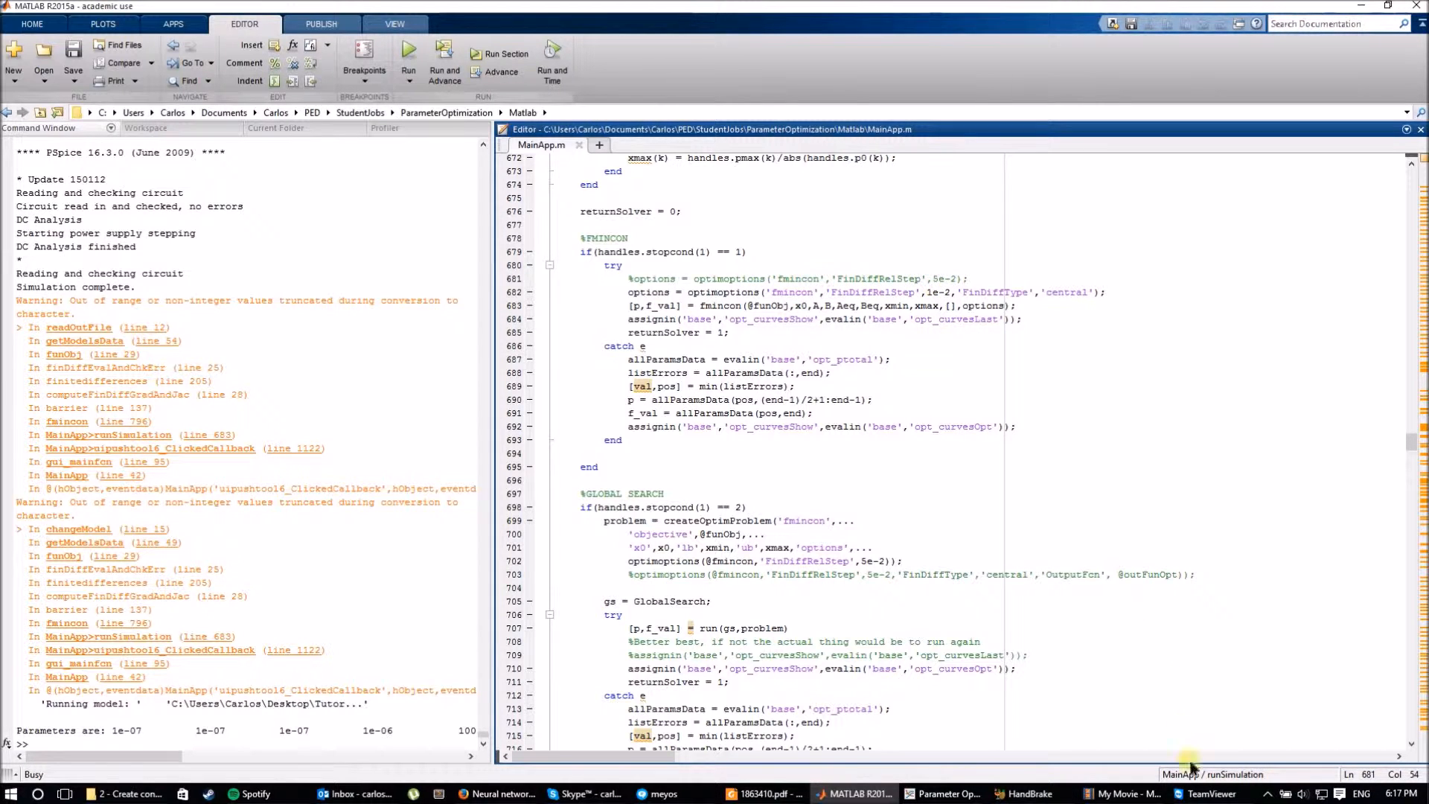
left_click(912, 794)
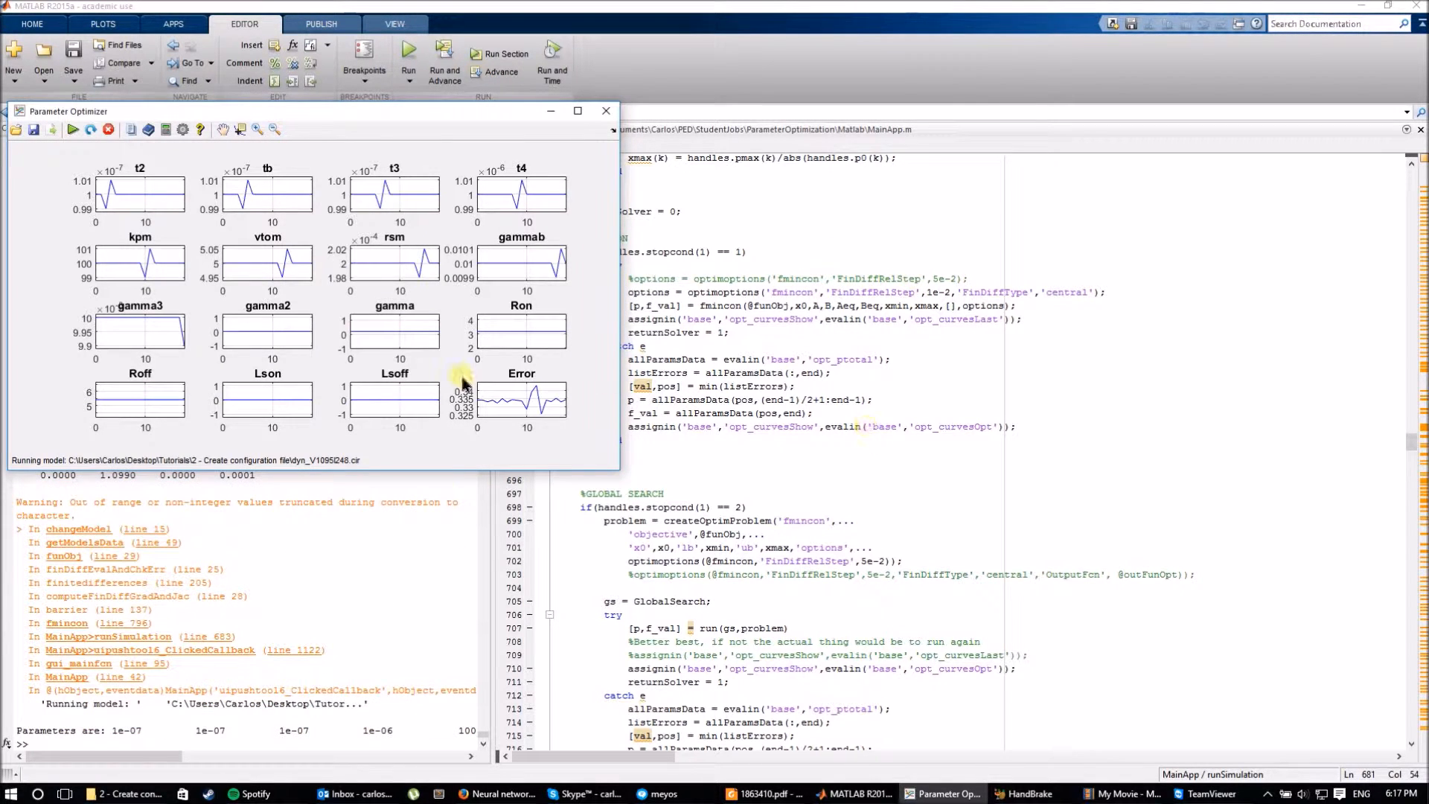
Show the Vge, Voltage and Current fit curves, briefly maximizing then restoring the optimizer window.
left_click(167, 134)
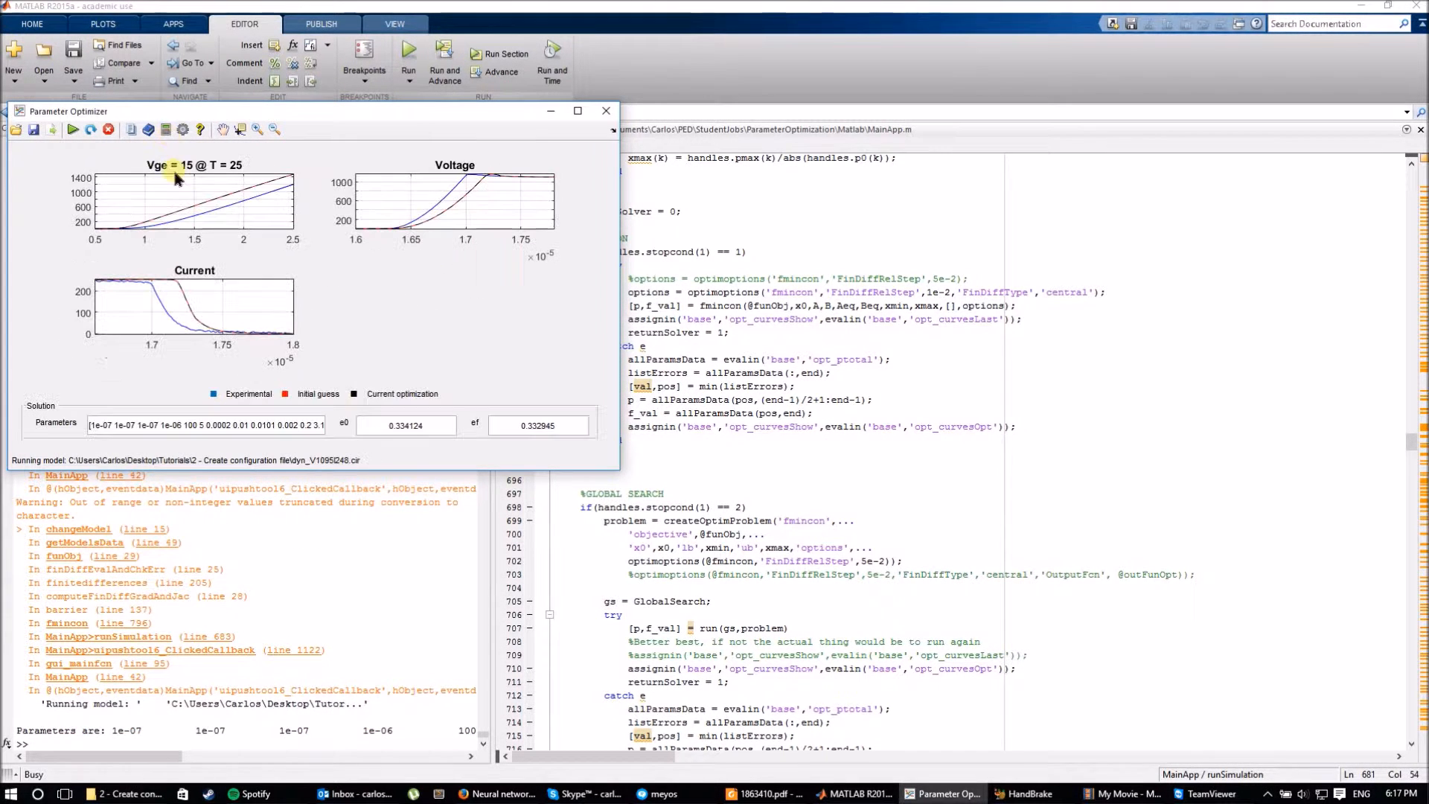
double_click(270, 116)
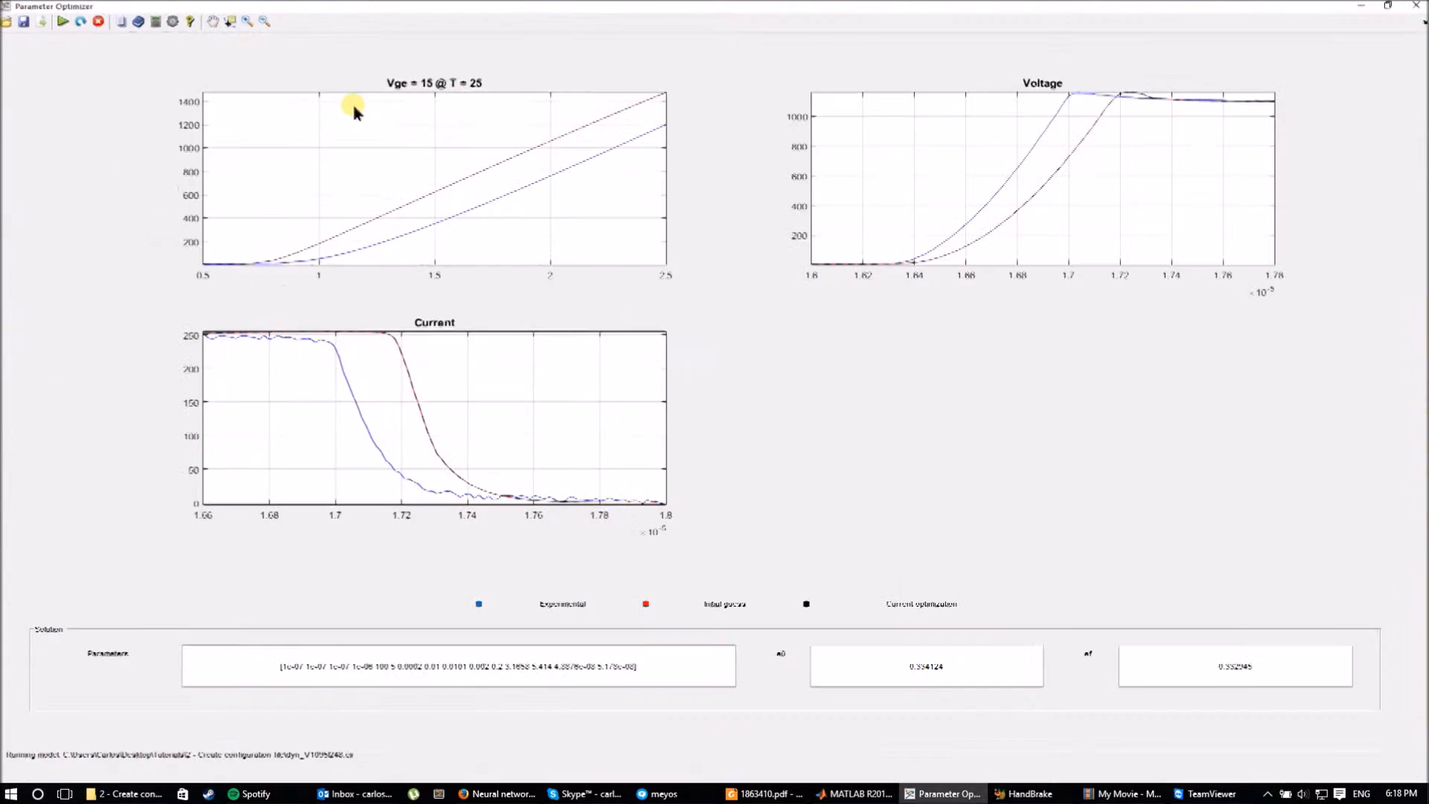
left_click_drag(425, 6, 408, 142)
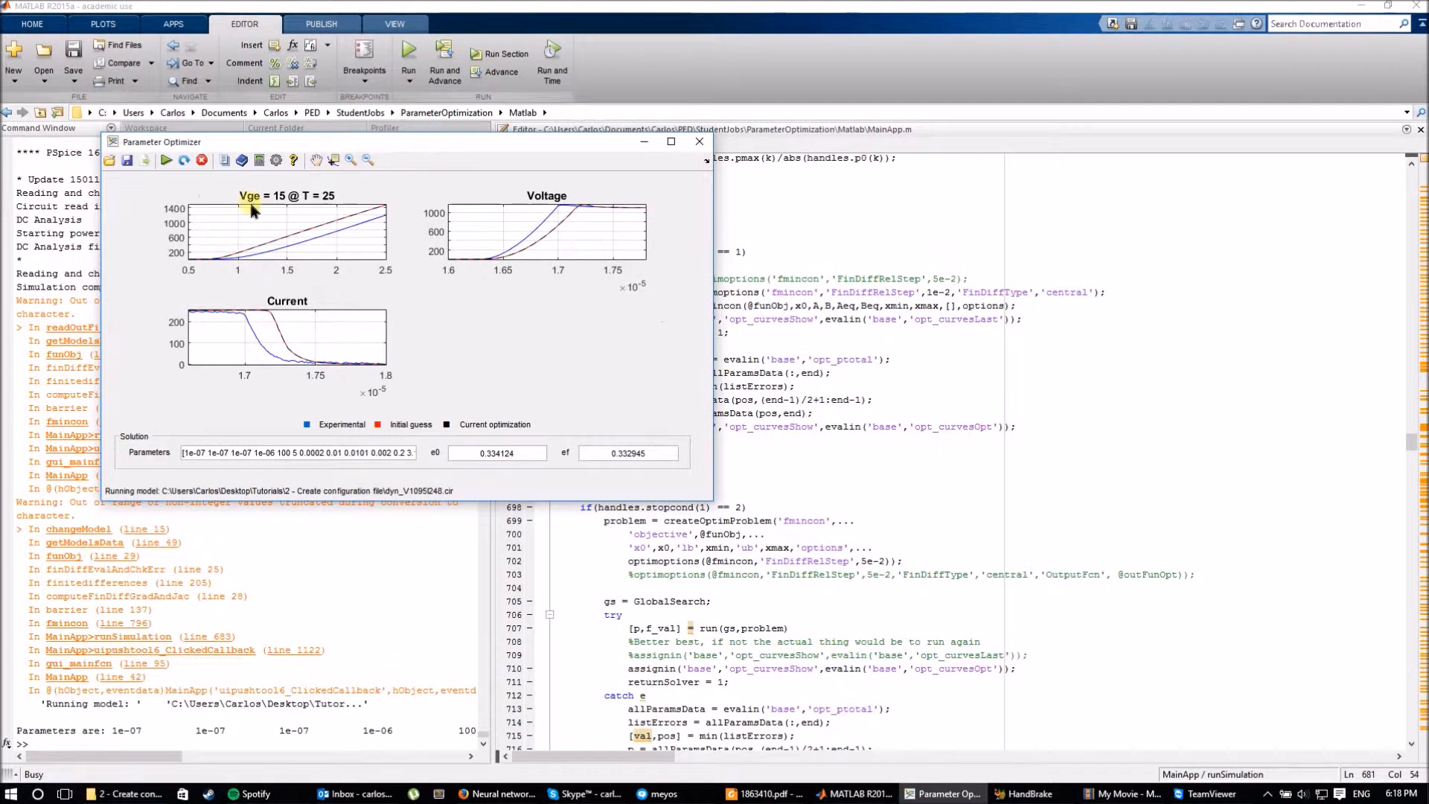
left_click(242, 164)
Return the optimizer to its parameter-history plots, then bring MainApp.m back in front.
left_click(243, 165)
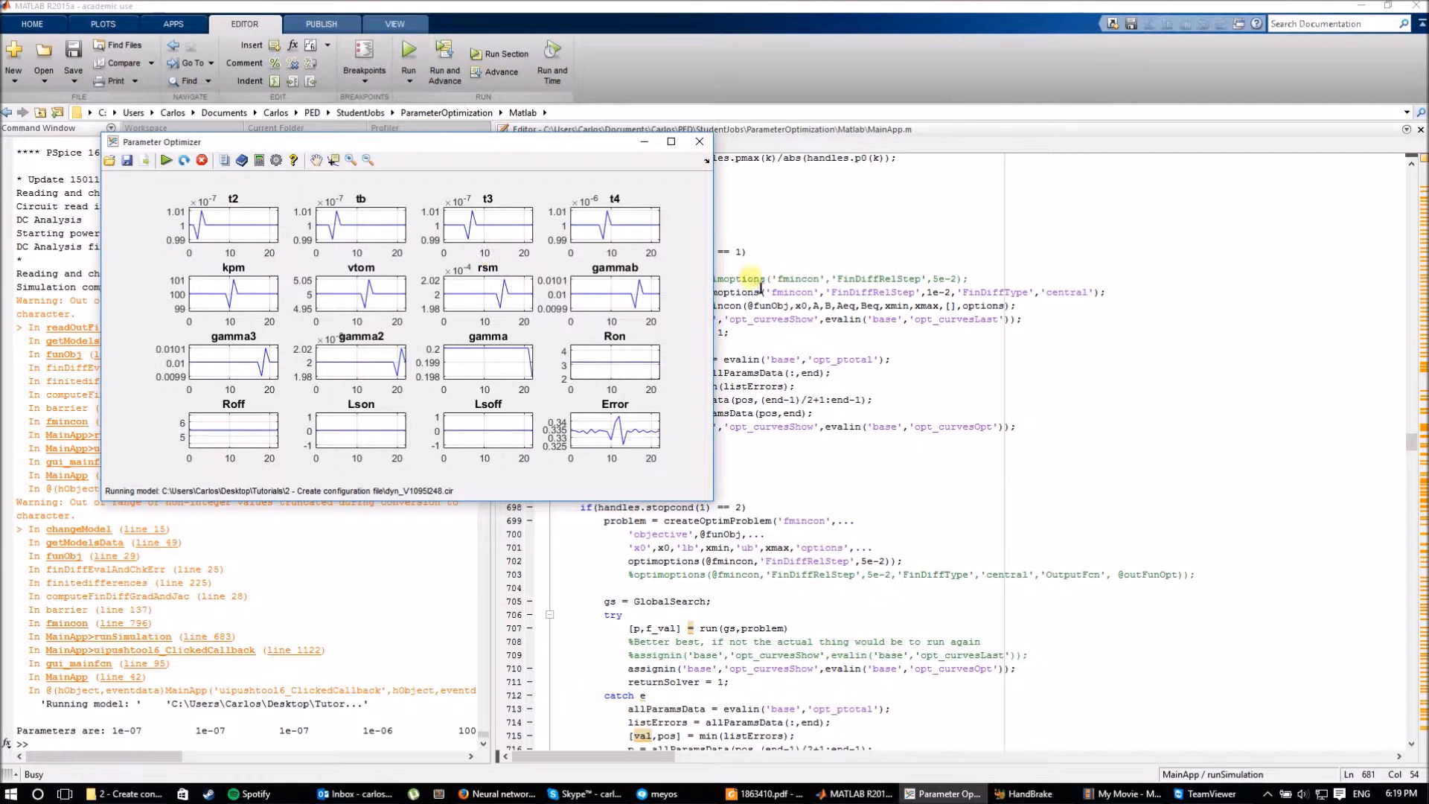
left_click(870, 269)
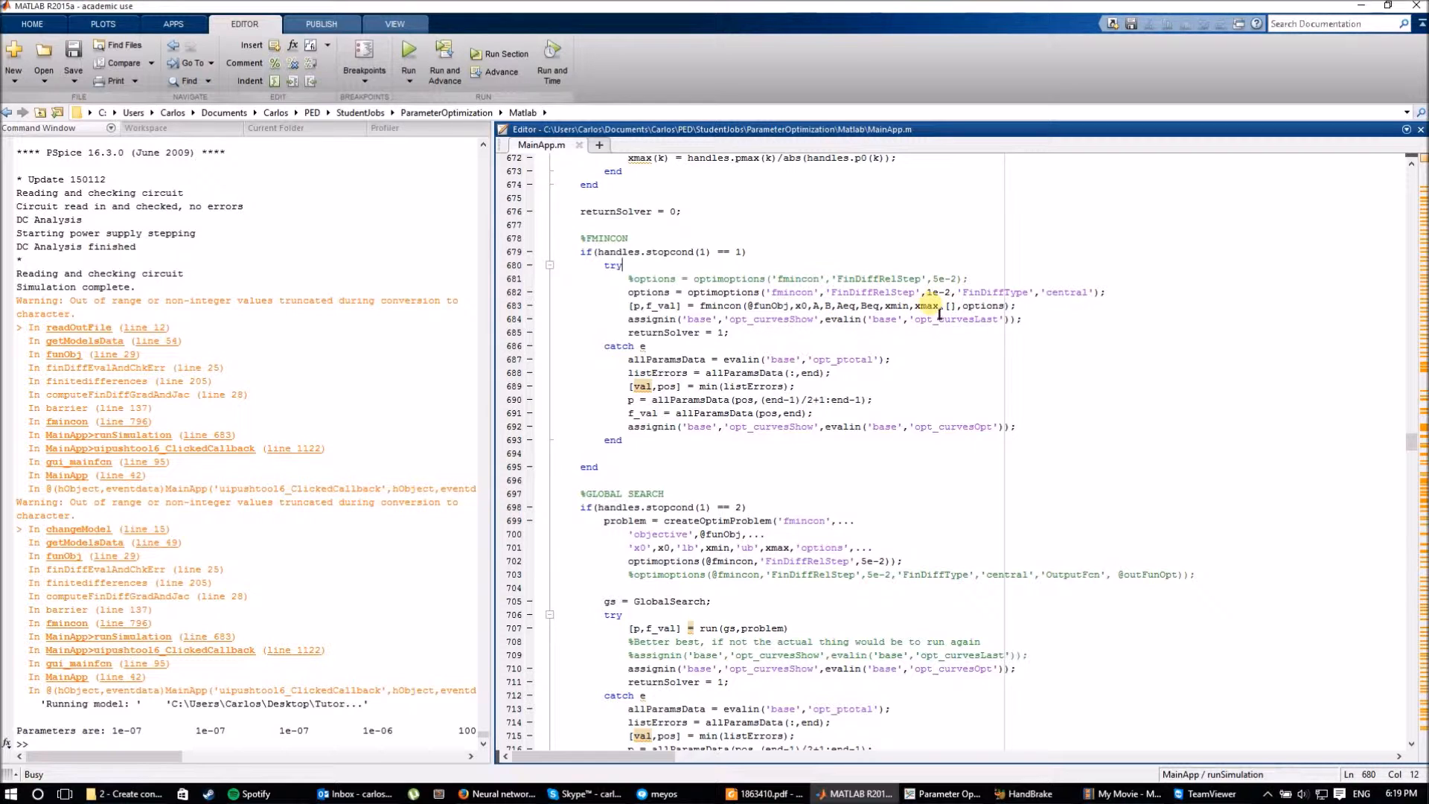
Review the MainApp.m solver code at the 5e-2 step value and the GlobalSearch line.
scroll(905, 333, "down", 1)
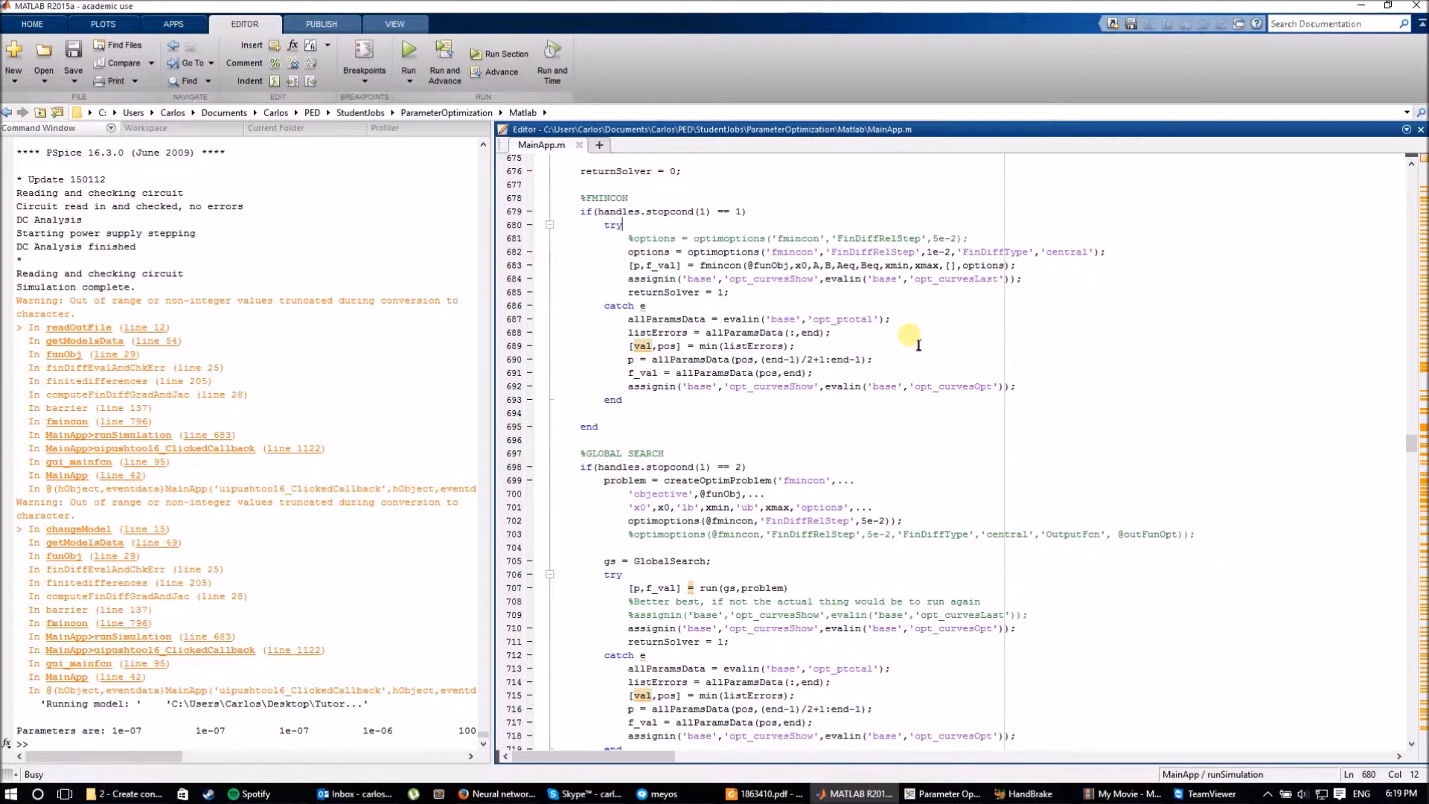
scroll(826, 338, "down", 20)
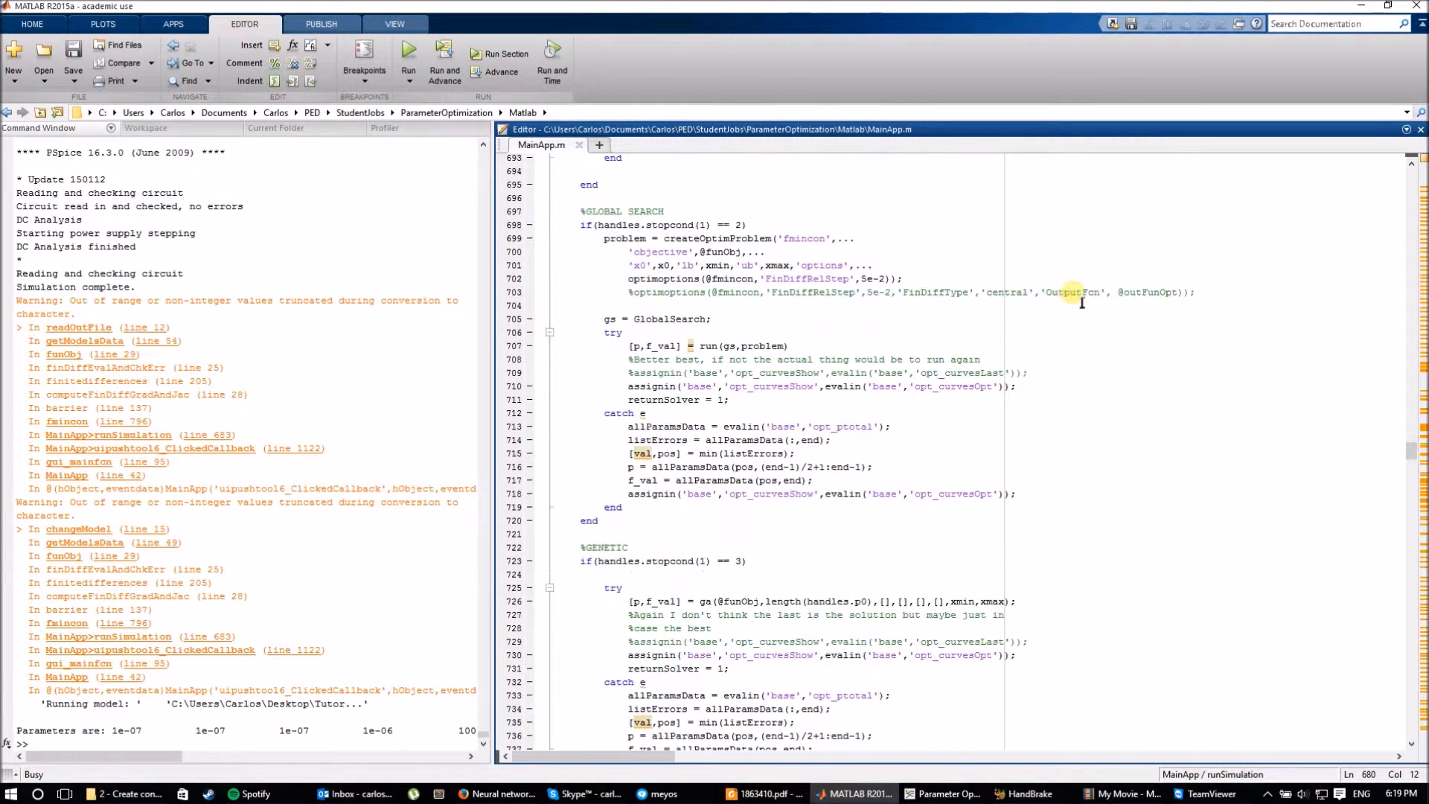
scroll(824, 342, "up", 20)
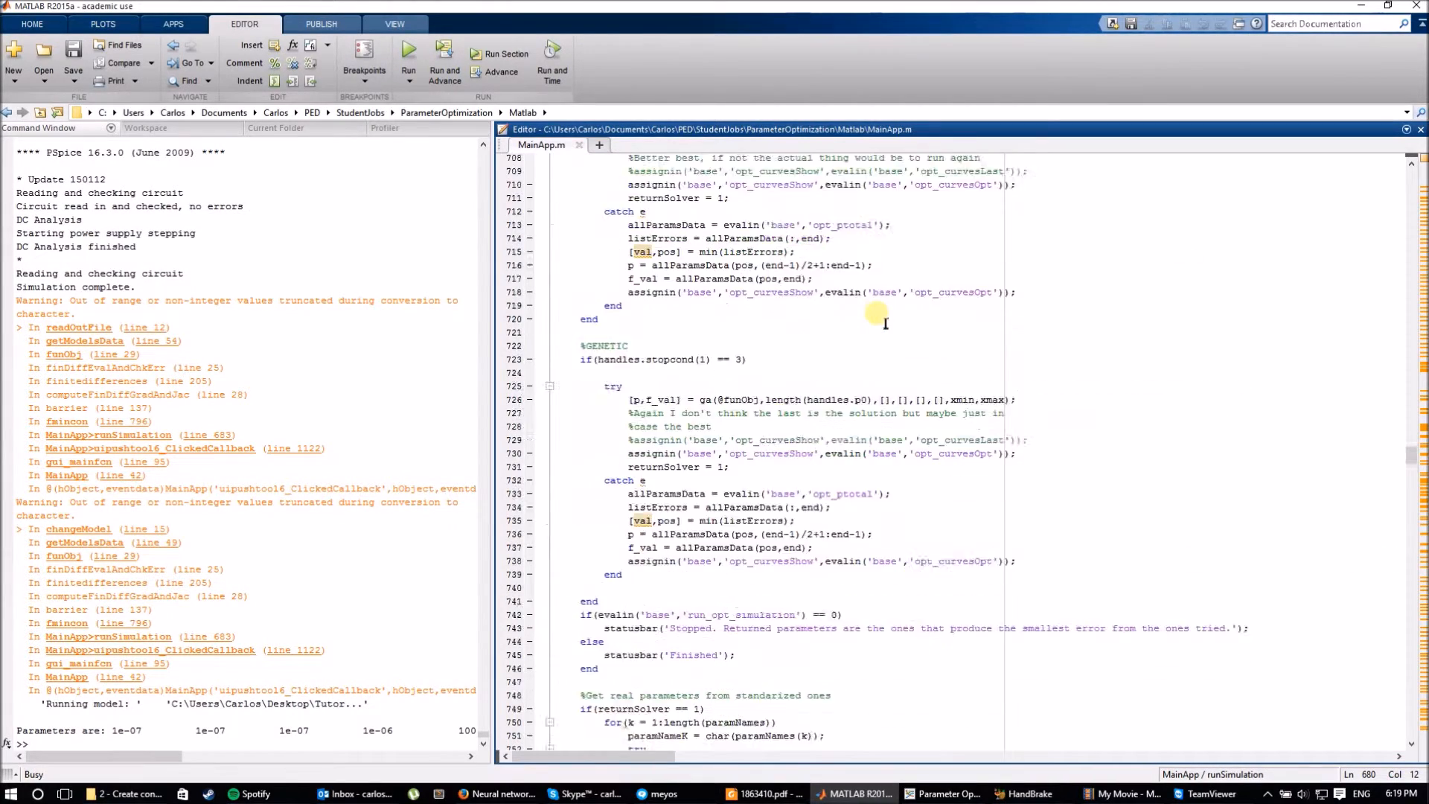
scroll(700, 417, "down", 1)
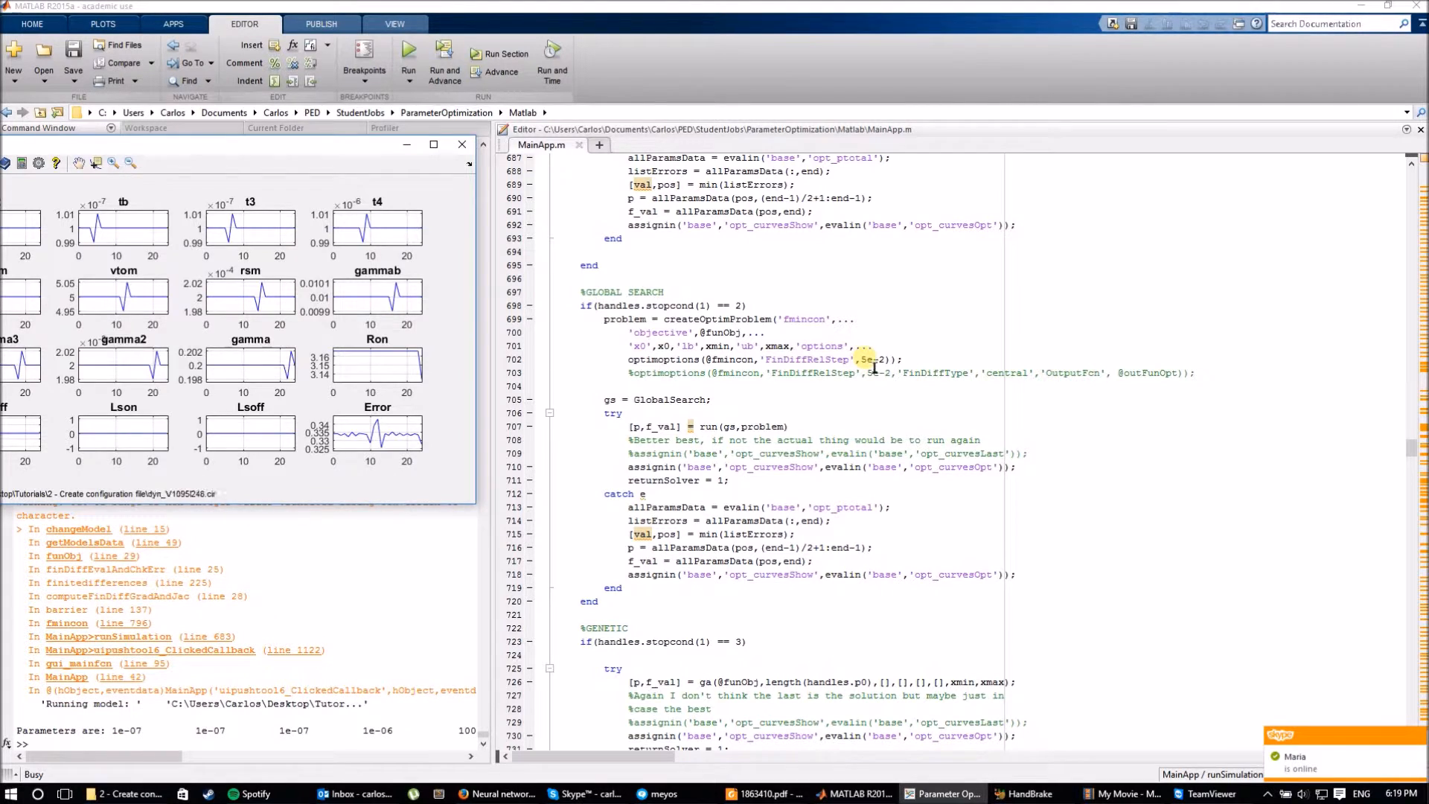
left_click(868, 360)
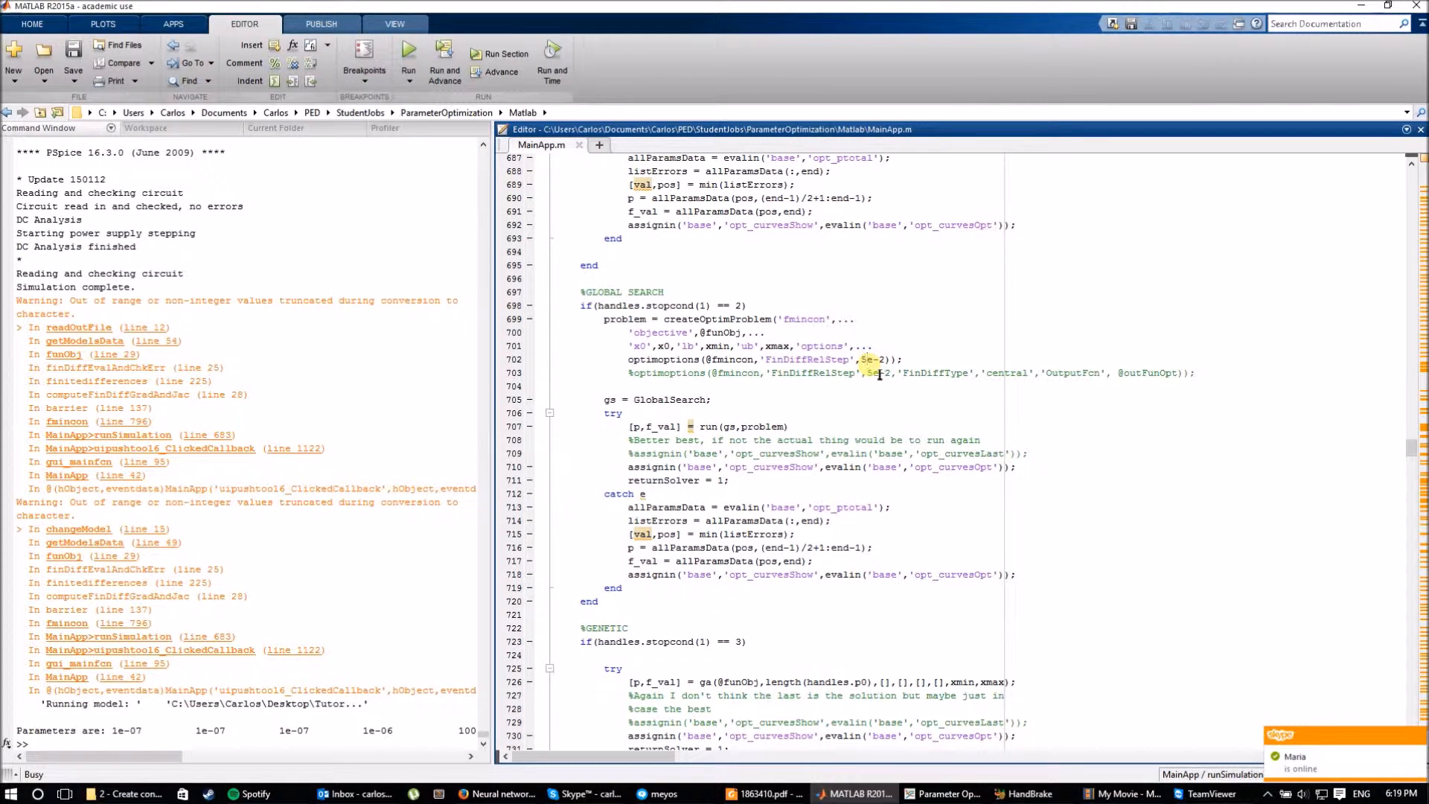
left_click(707, 400)
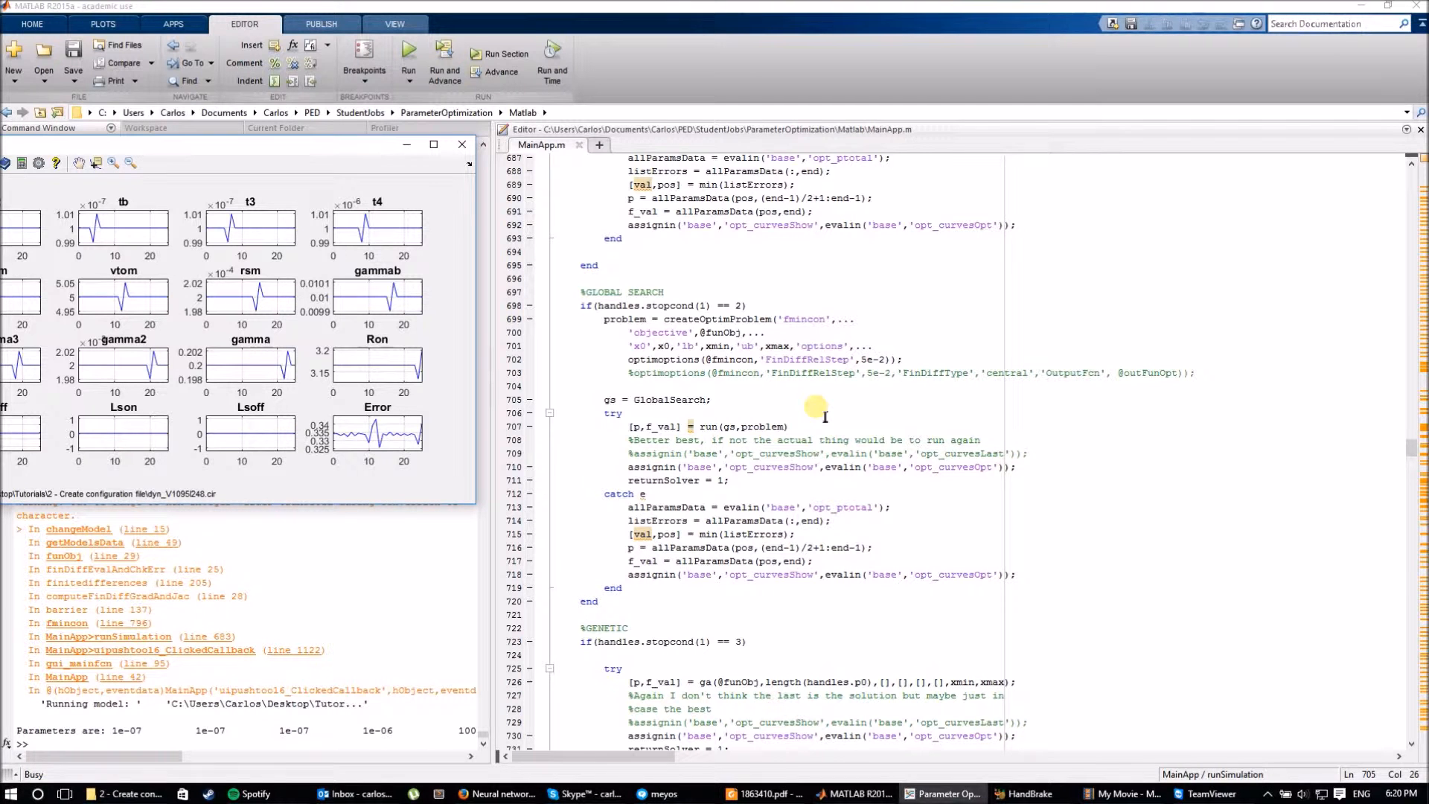
Move the Parameter Optimizer window so its parameter plots are fully visible.
left_click(758, 417)
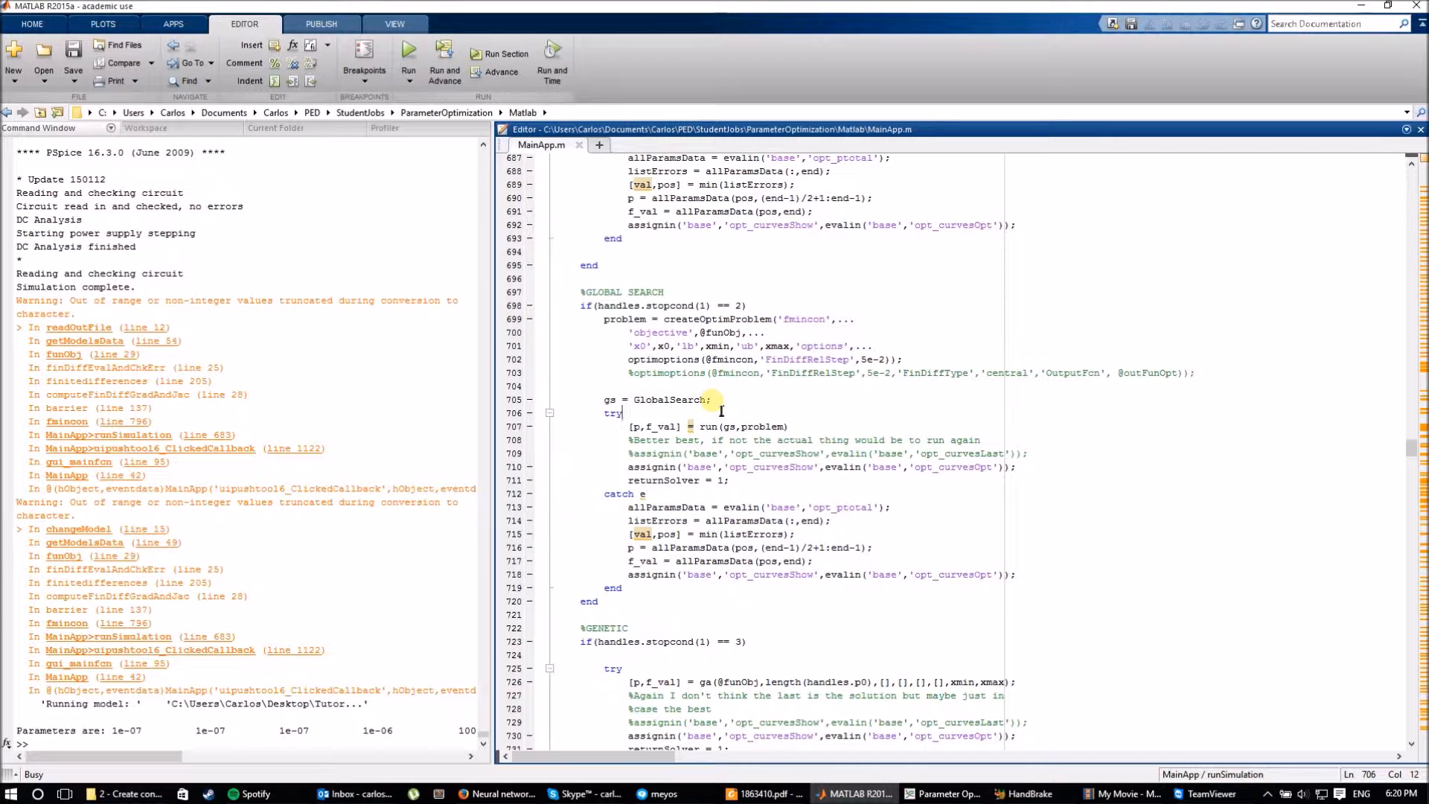
scroll(722, 411, "down", 8)
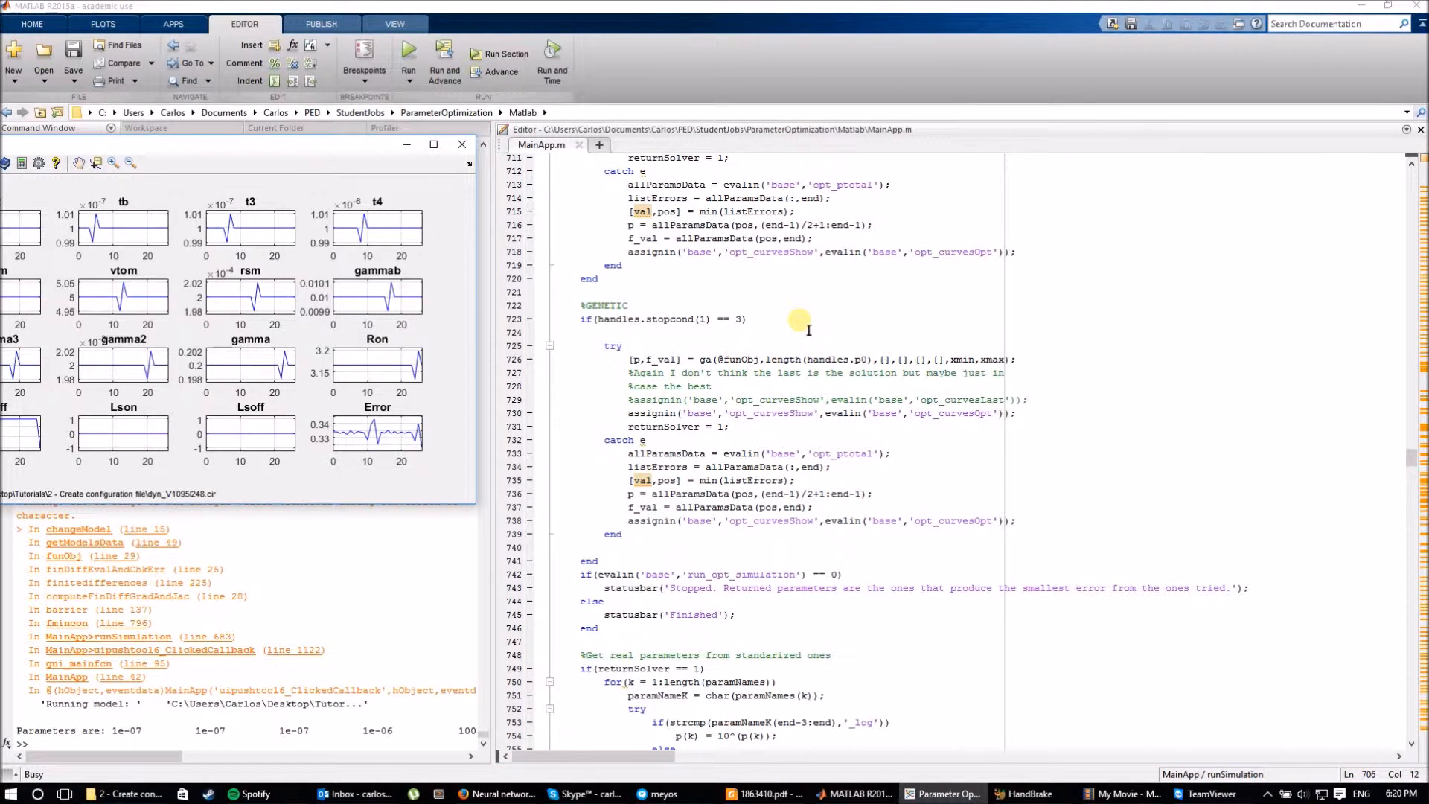
left_click_drag(322, 145, 498, 128)
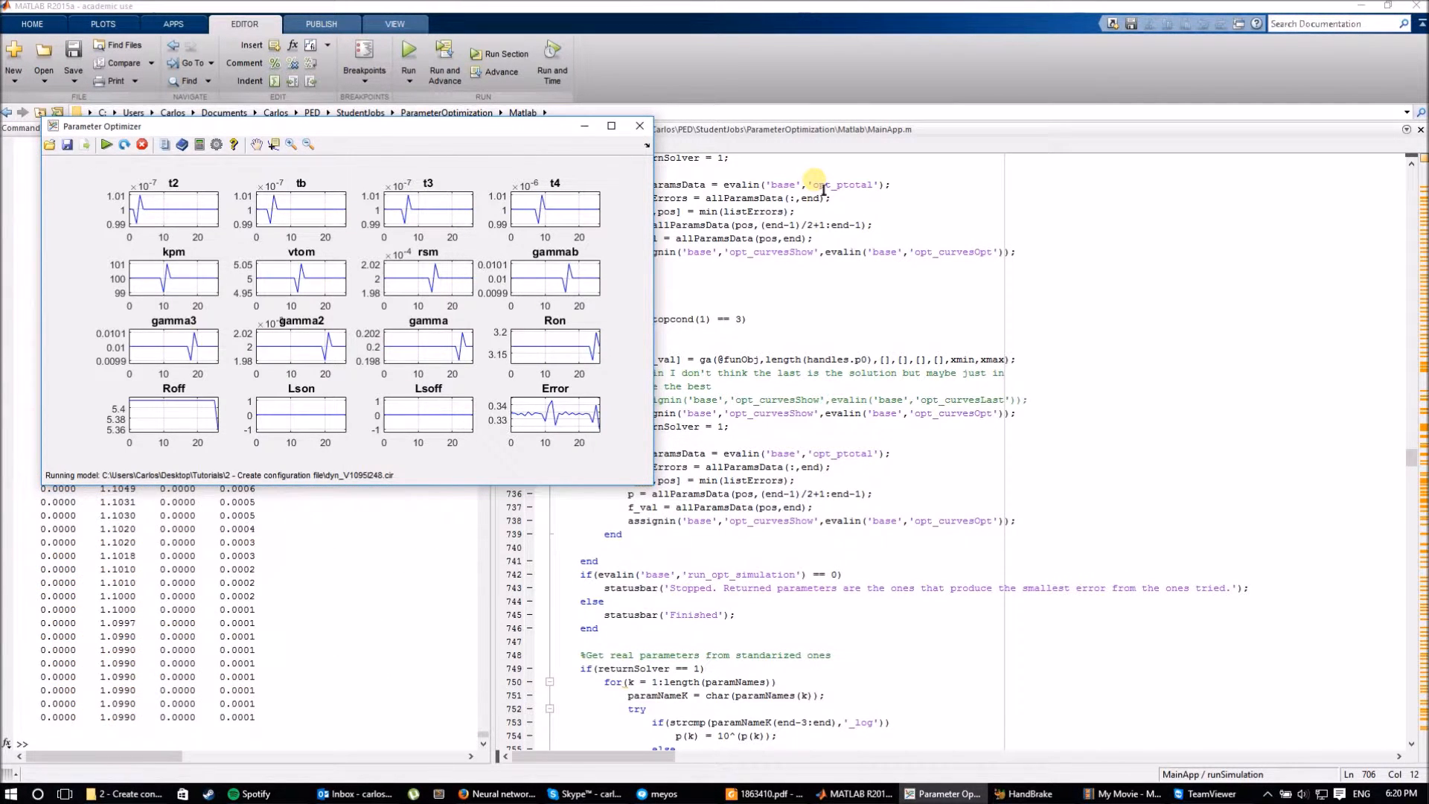
Bring the Parameter Optimizer in front of MainApp.m and reposition it near the screen centre.
left_click(858, 402)
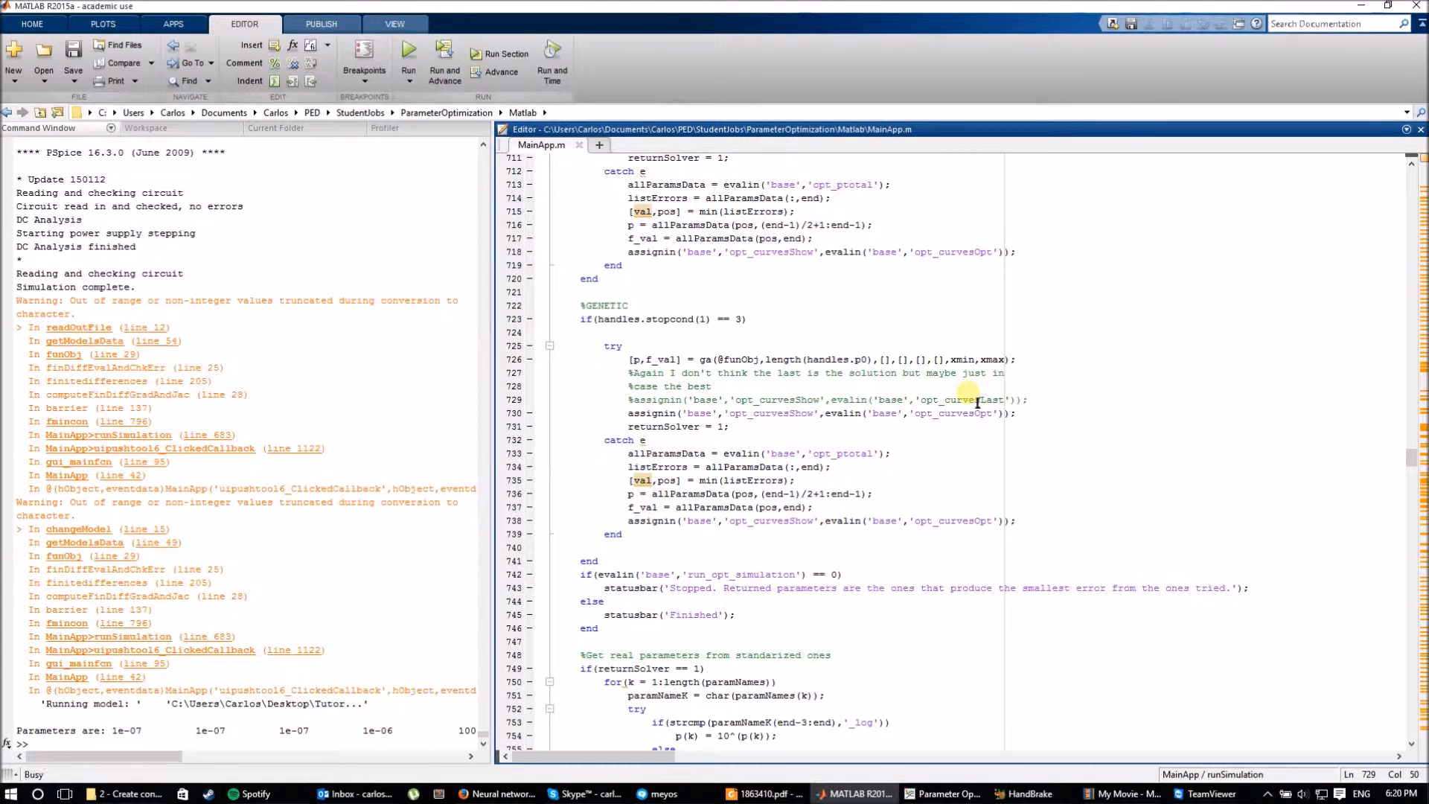
scroll(978, 403, "down", 2)
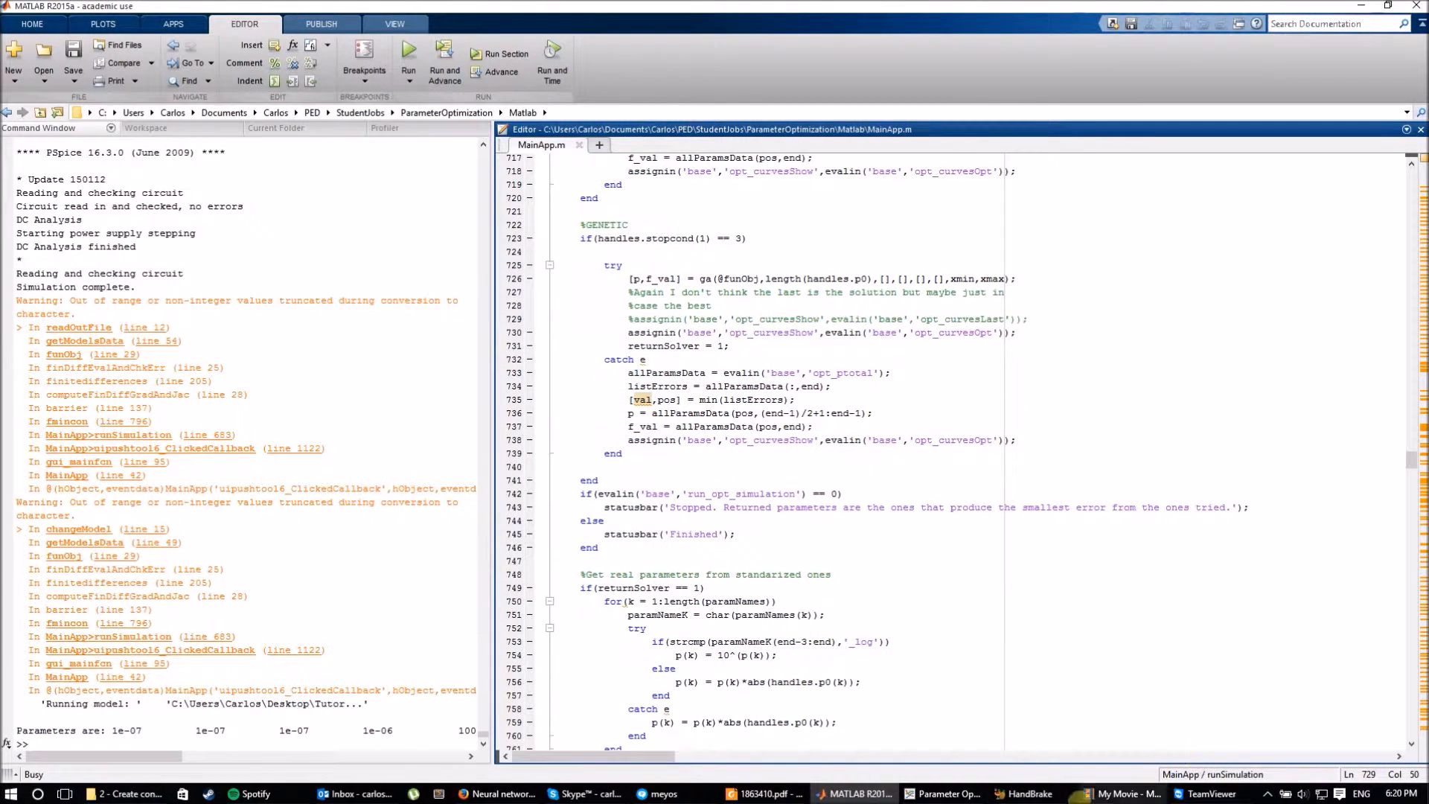
left_click(936, 795)
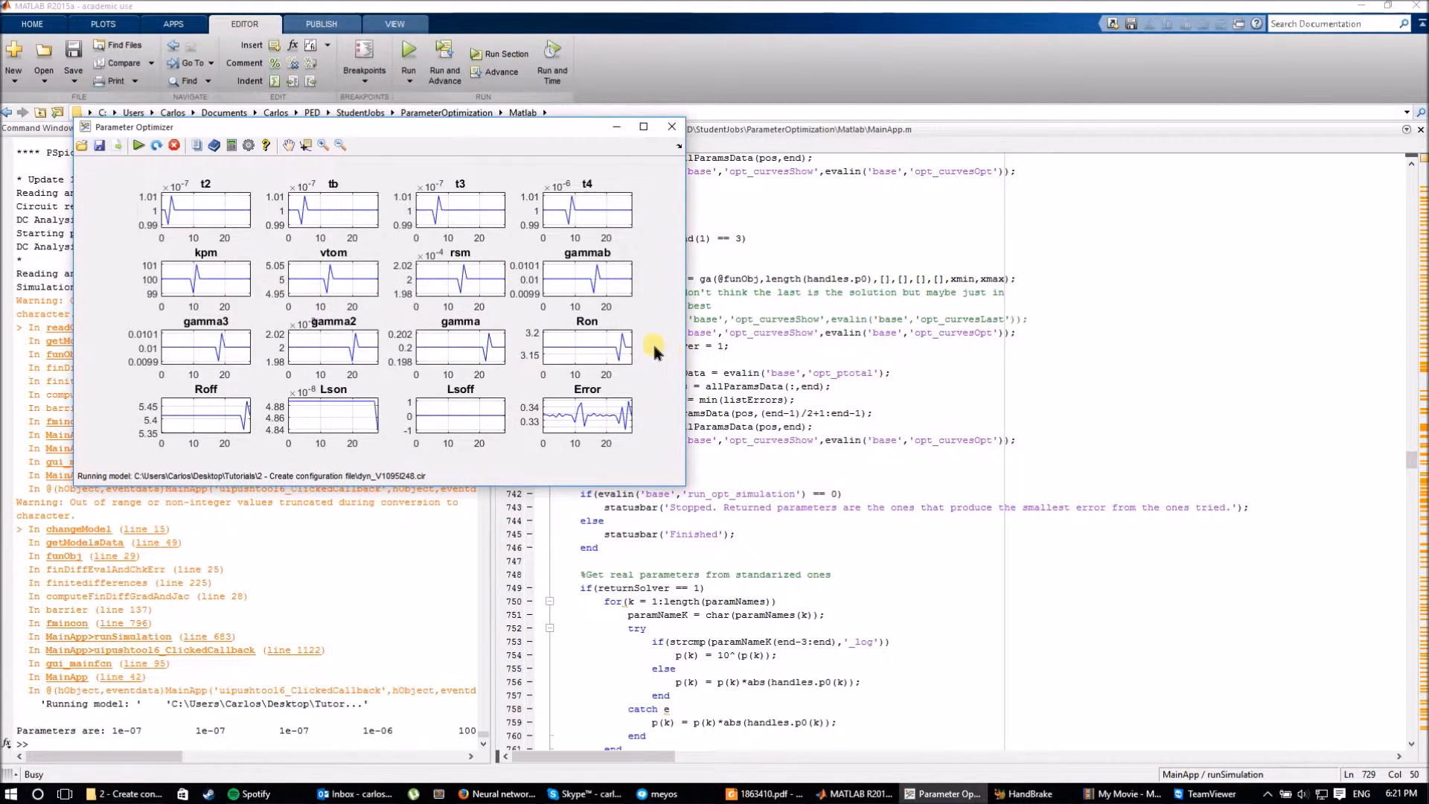
left_click_drag(472, 128, 582, 160)
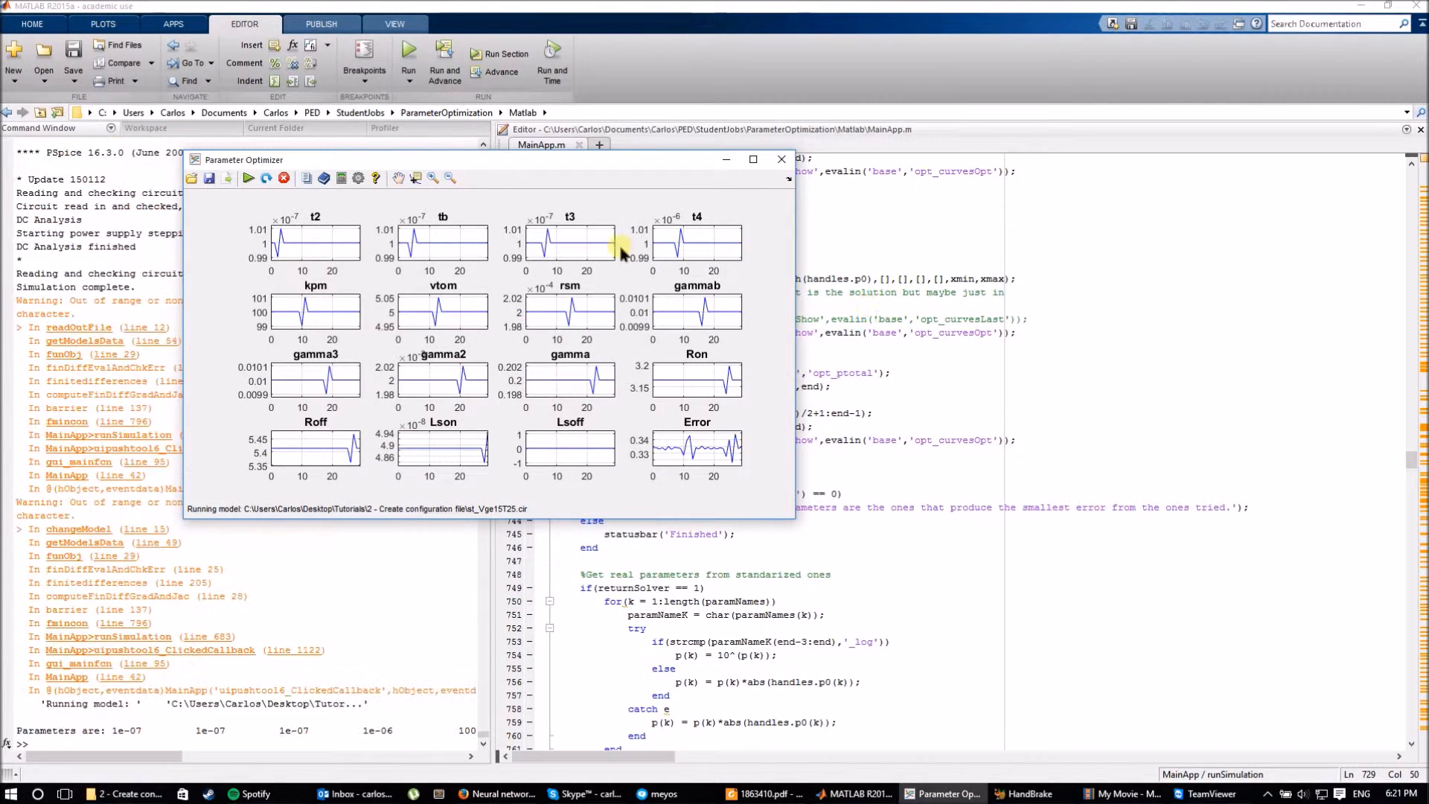
left_click_drag(500, 162, 599, 154)
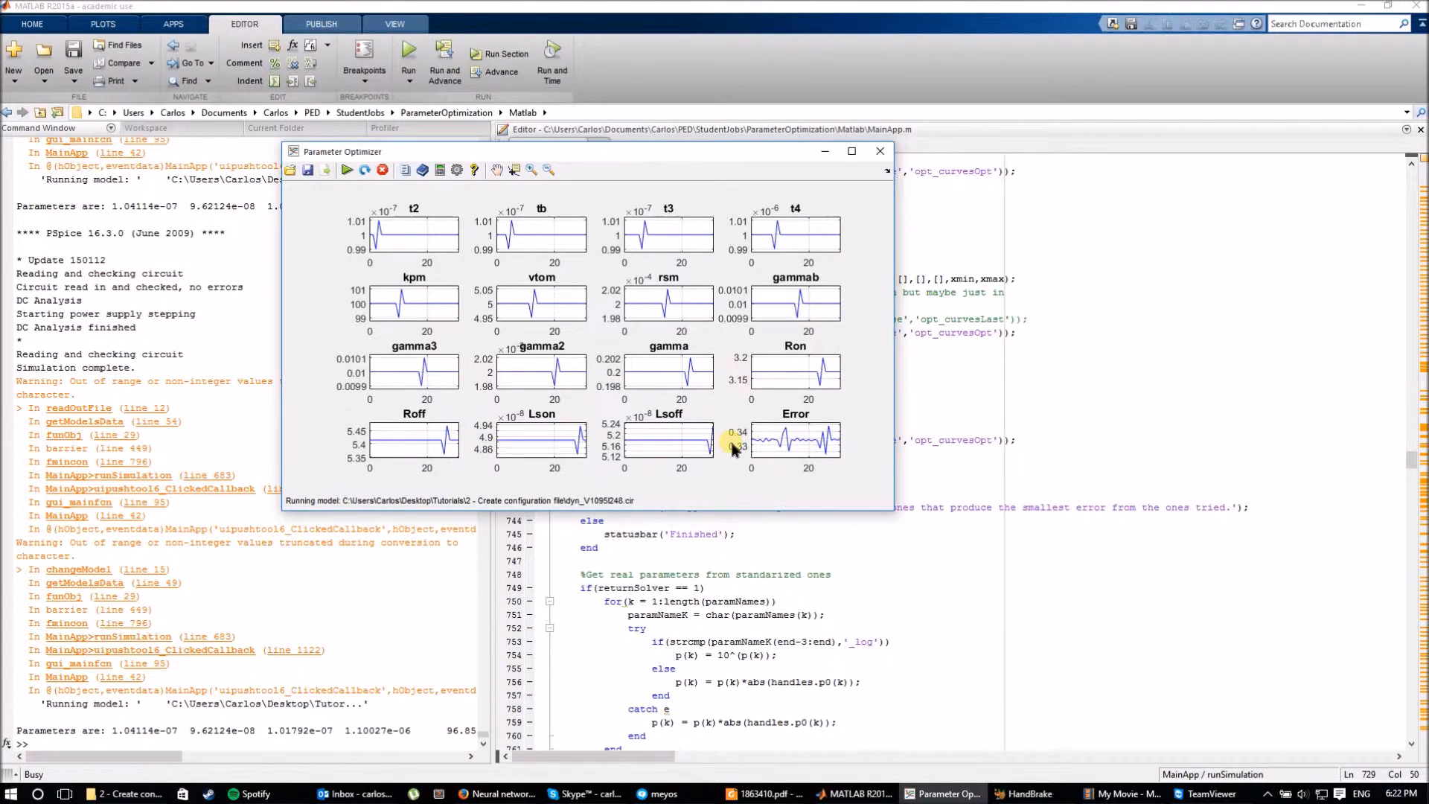
Show the Vge, Voltage and Current fit curves with the optimizer maximized full screen.
left_click(442, 177)
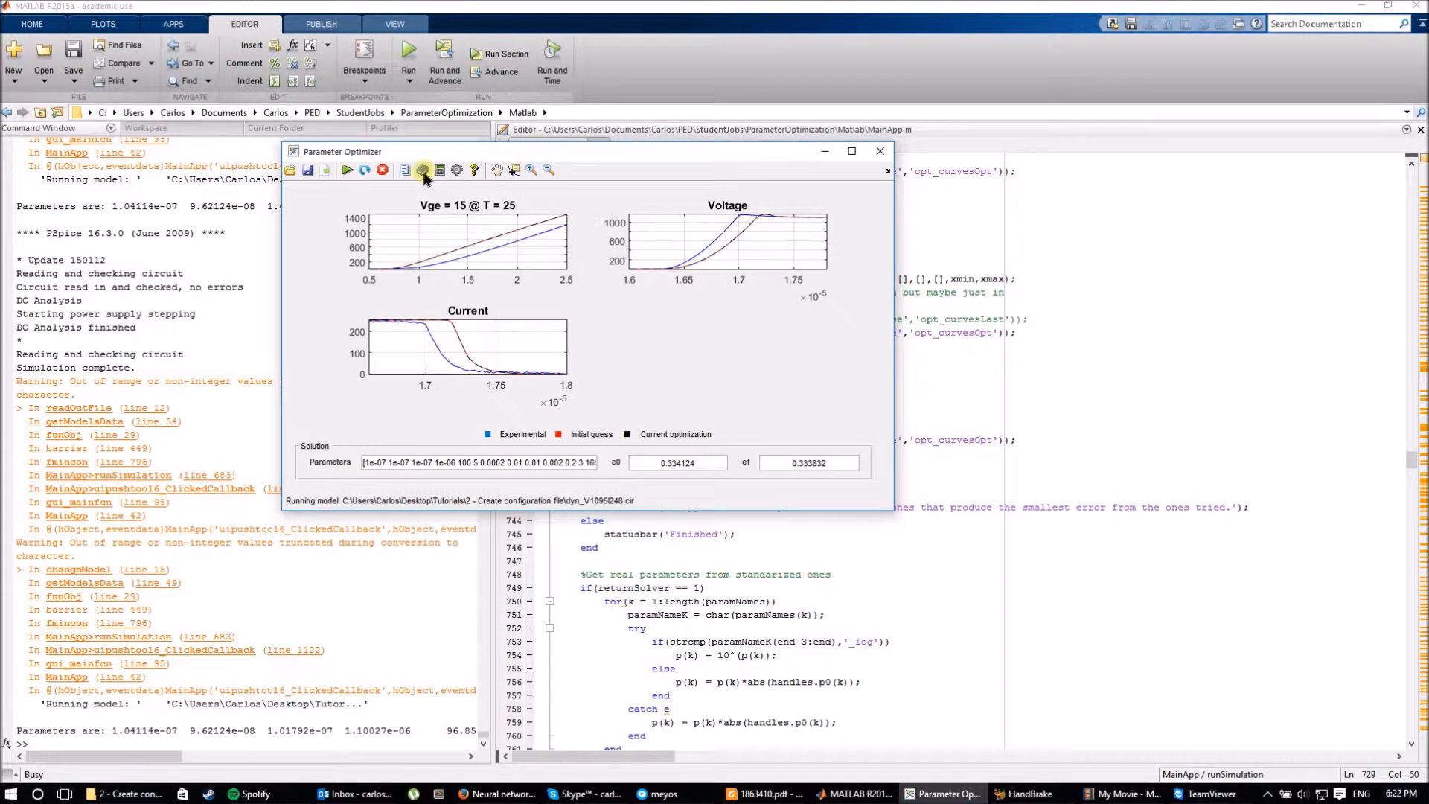
left_click(422, 172)
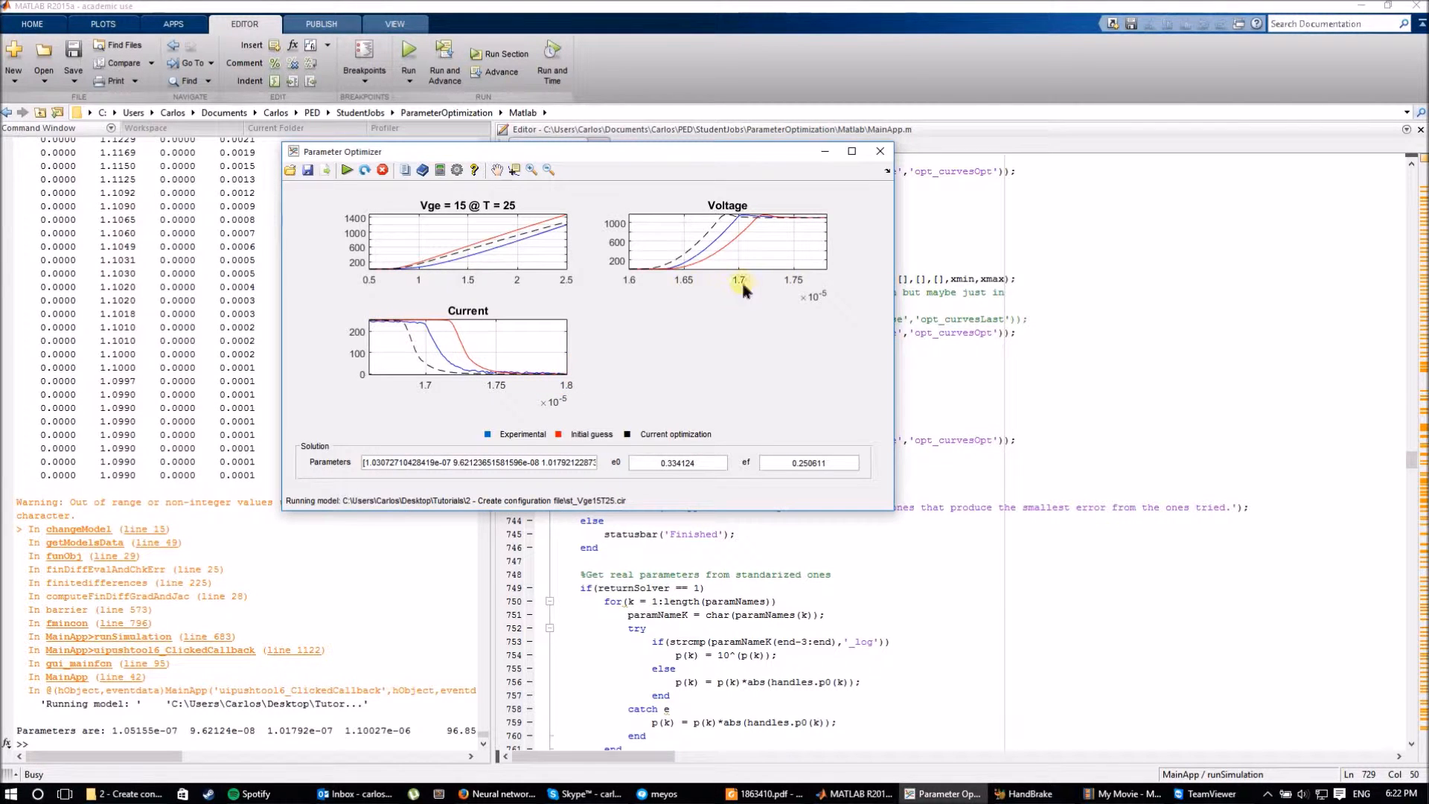
left_click_drag(614, 153, 658, 0)
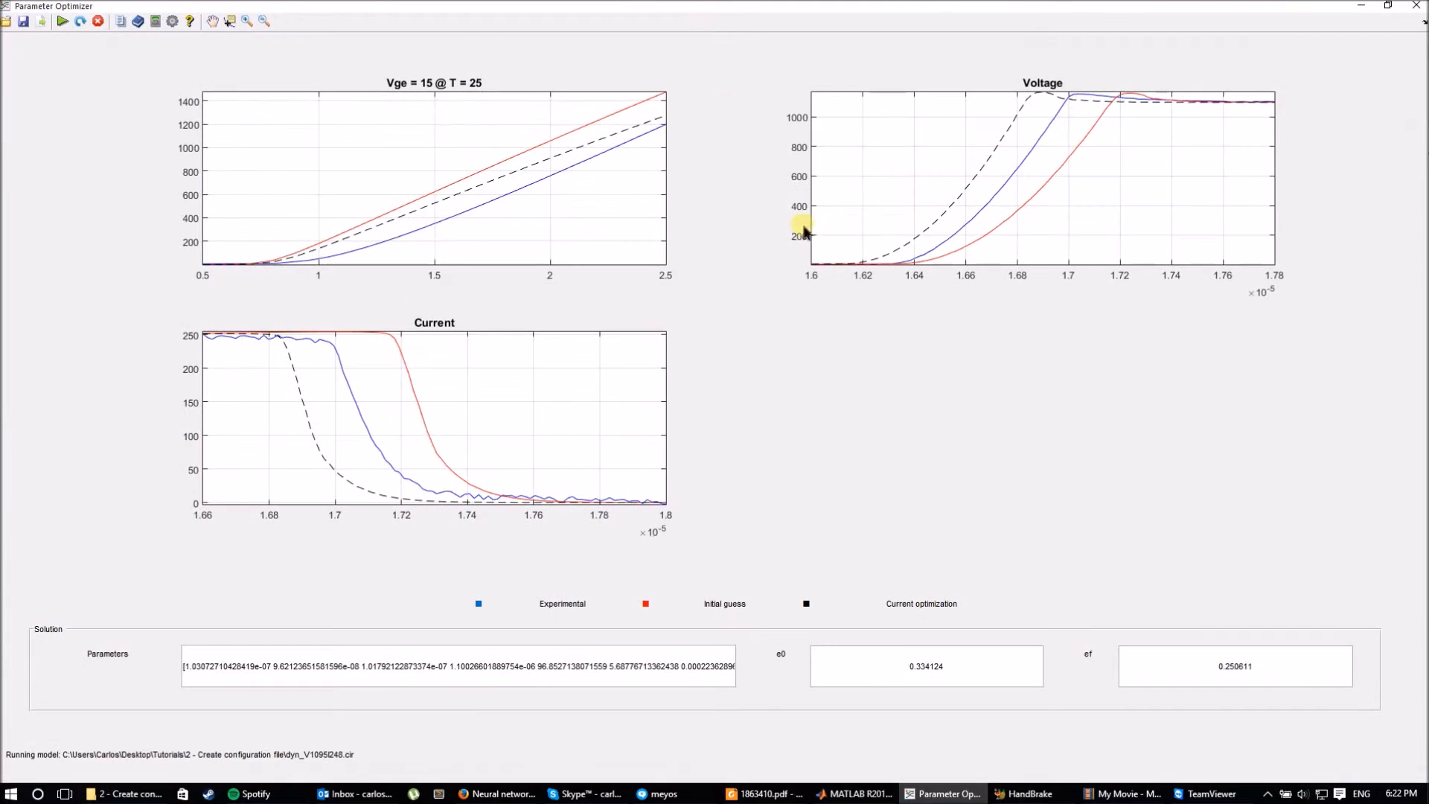
Switch to the evolution plots of all sixteen parameters and the Error.
left_click(156, 24)
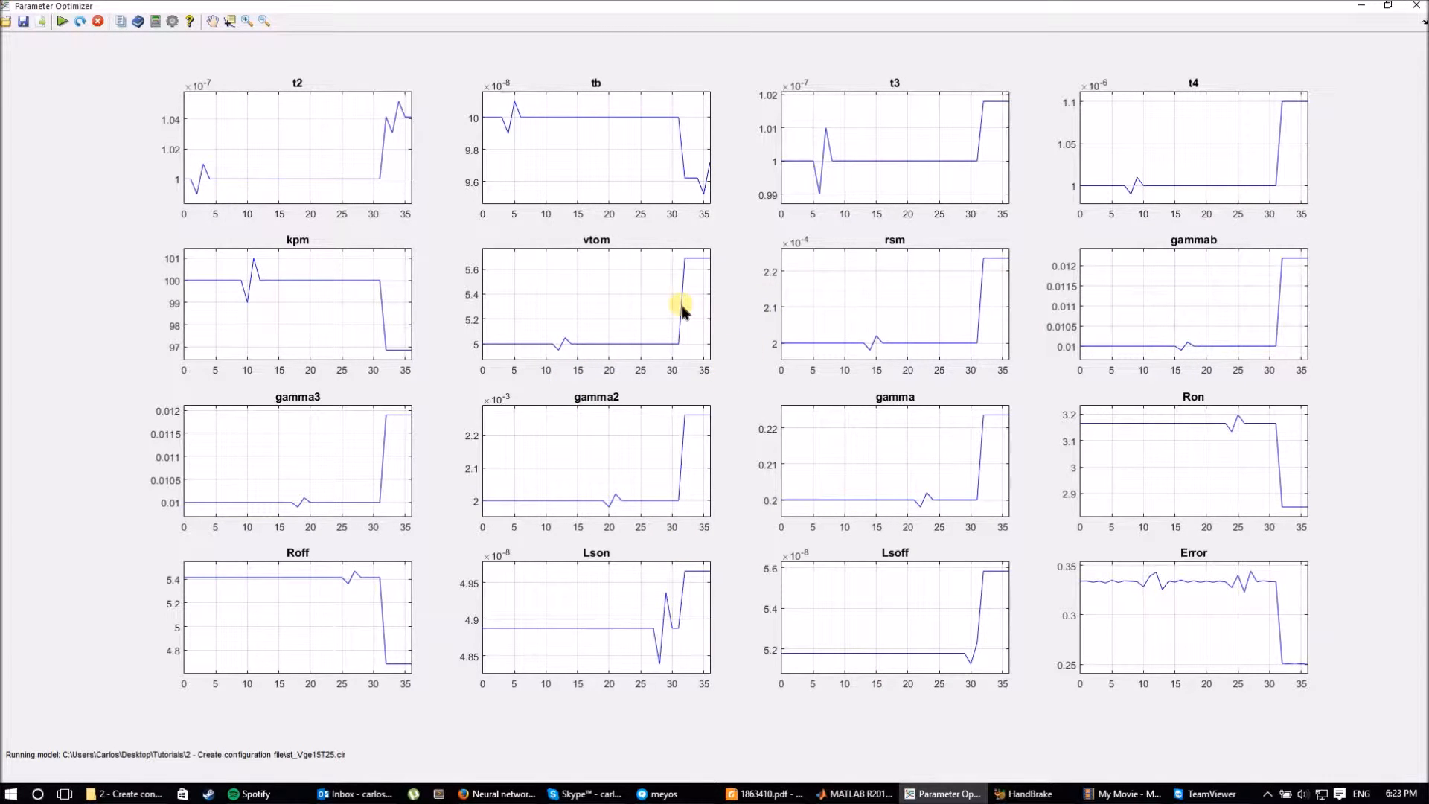
Return the maximized optimizer to the fitted Vge, Voltage and Current curves and Solution panel.
double_click(678, 6)
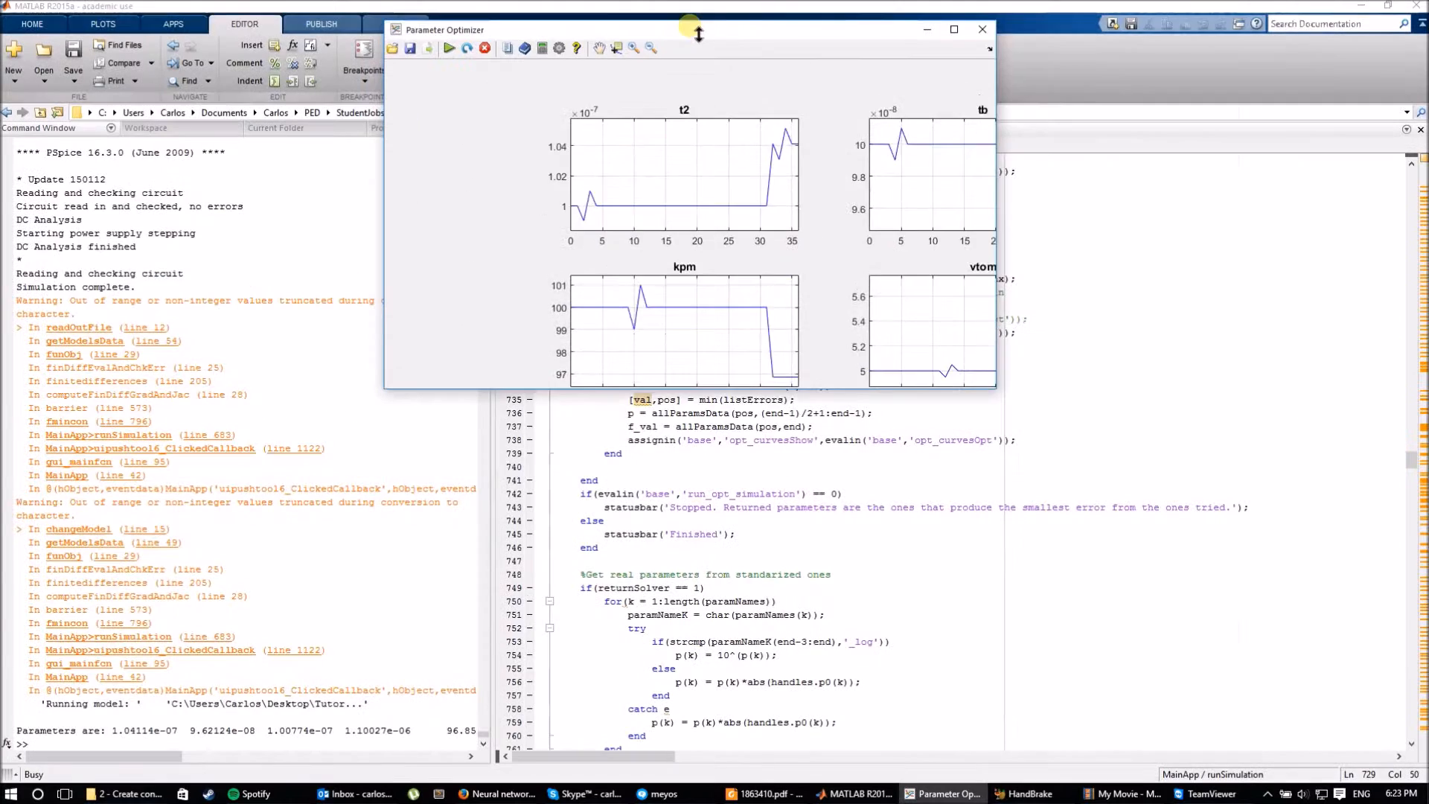
double_click(679, 57)
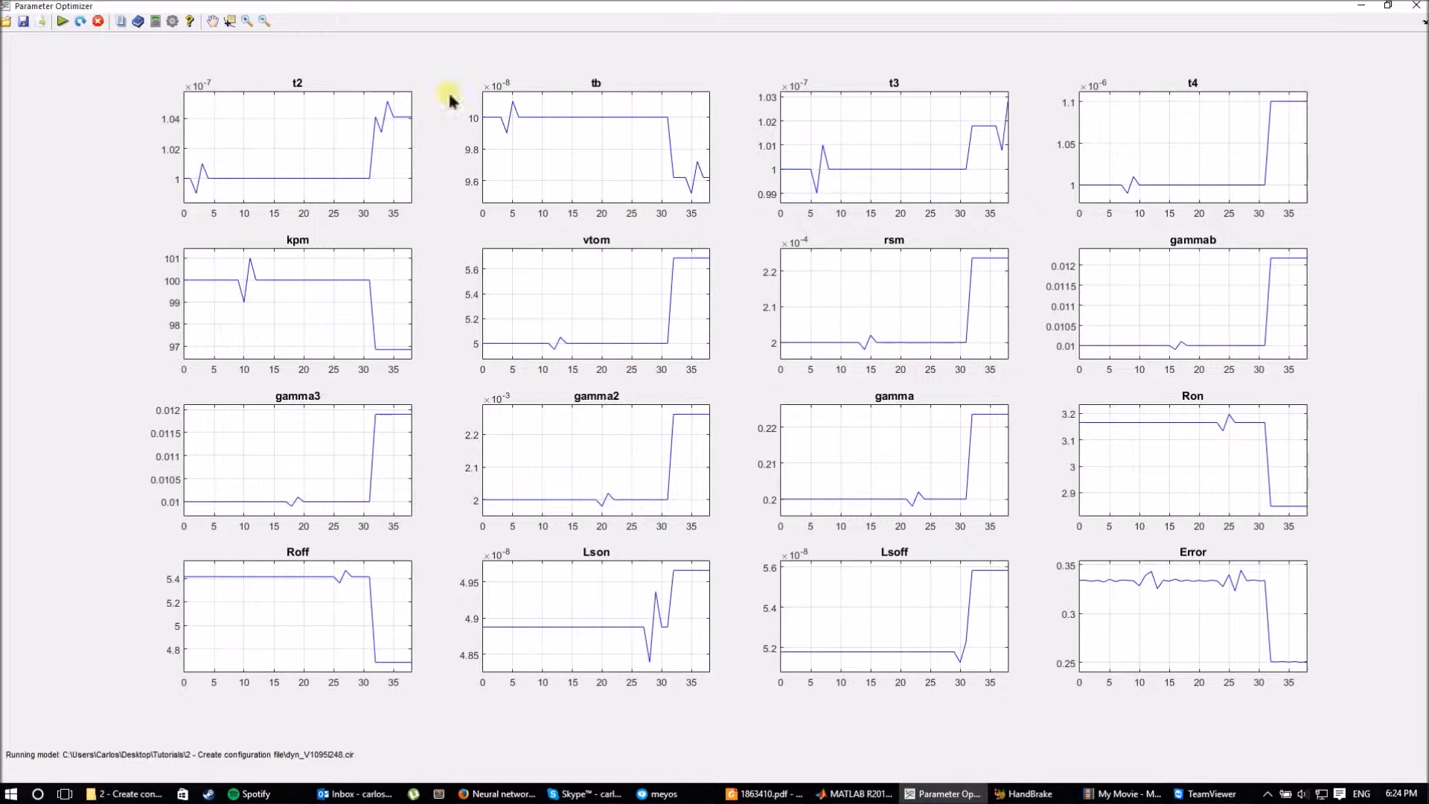
left_click(128, 23)
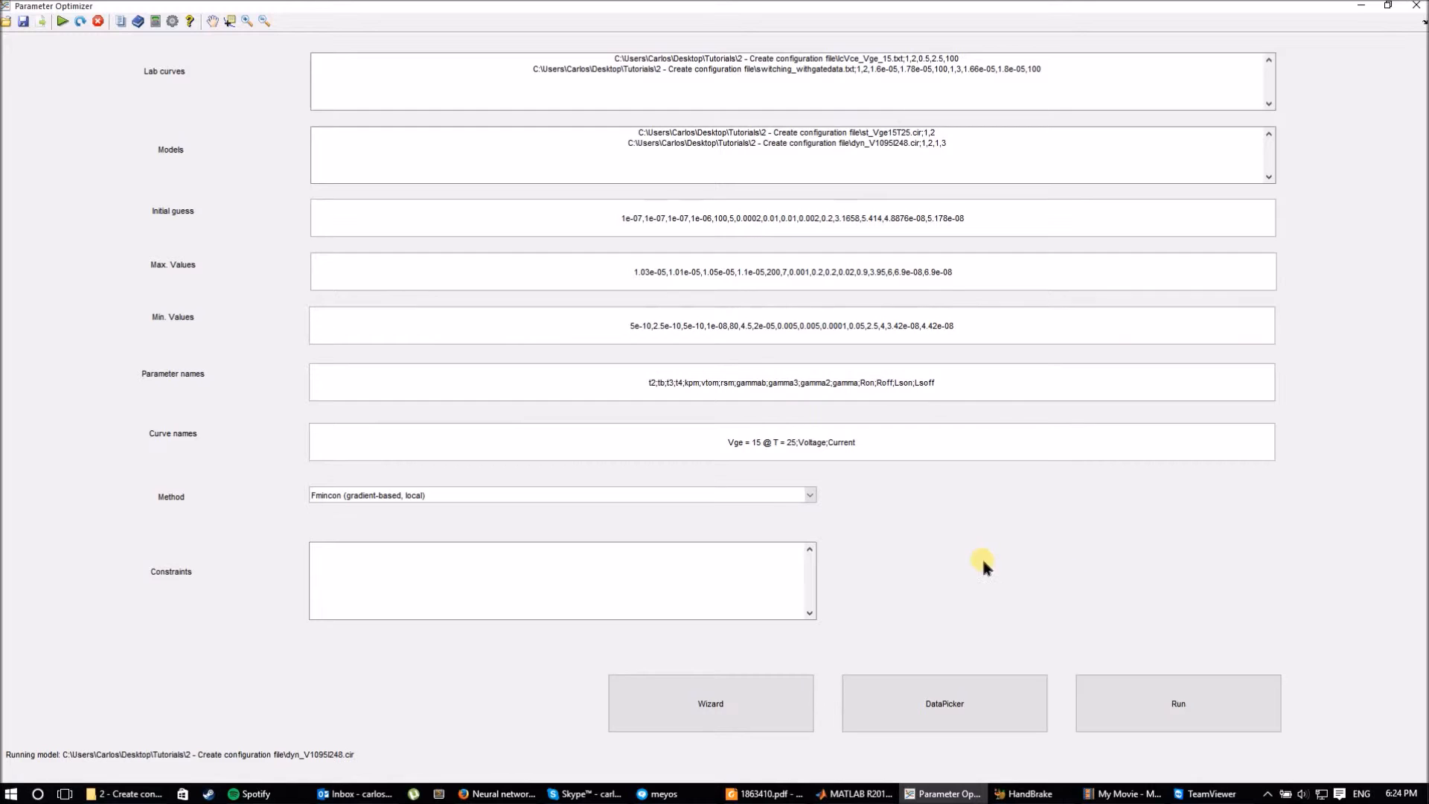
left_click(155, 23)
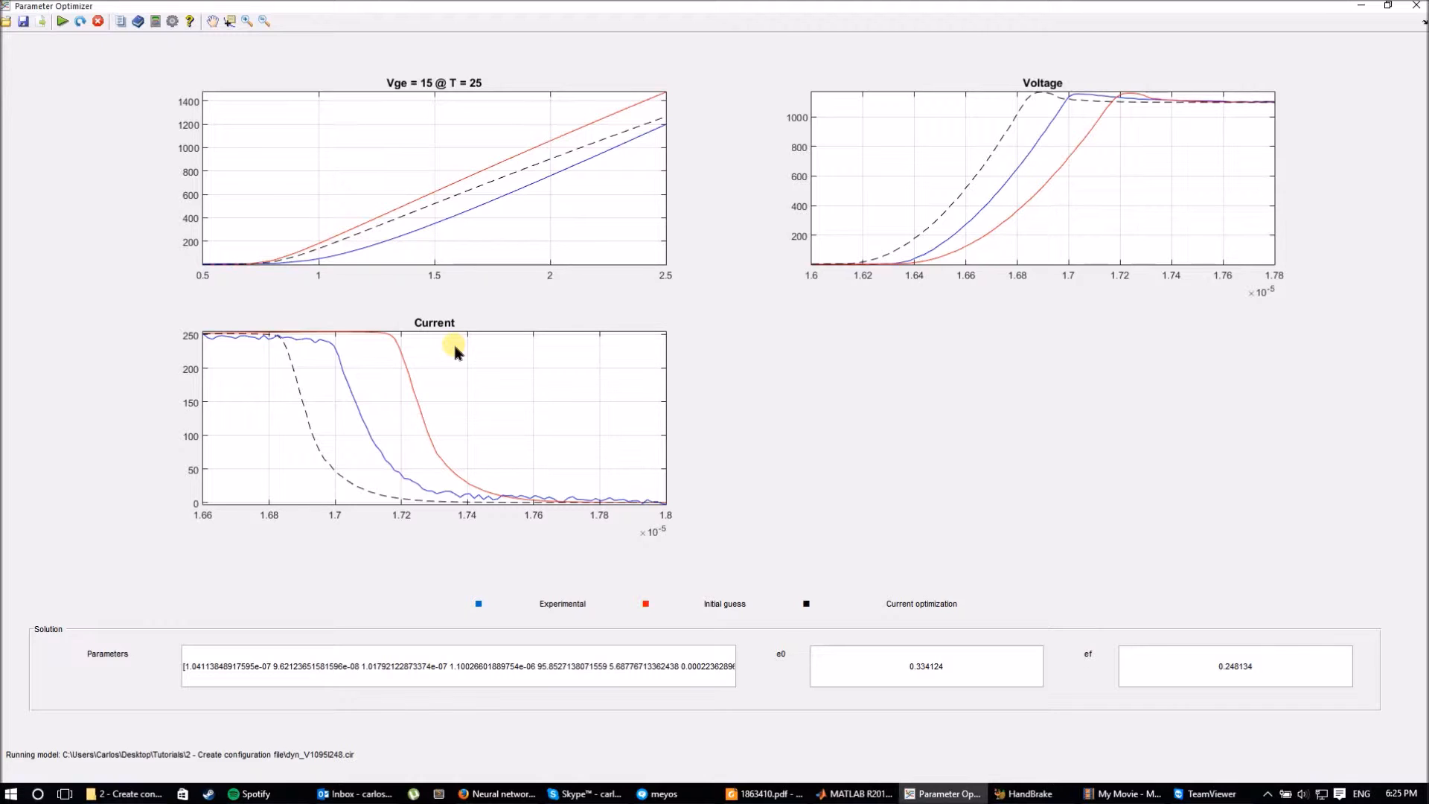
left_click(140, 23)
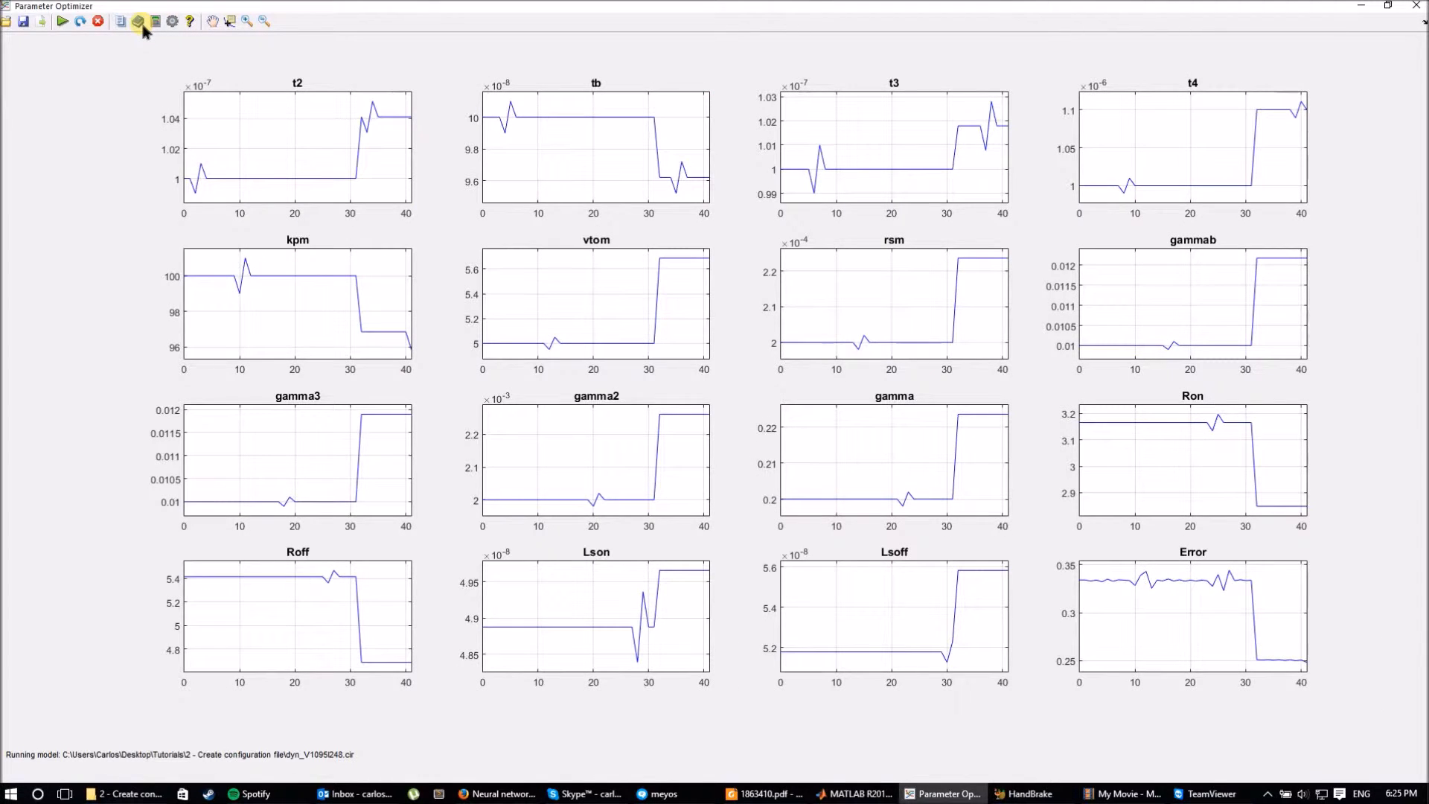
left_click(152, 23)
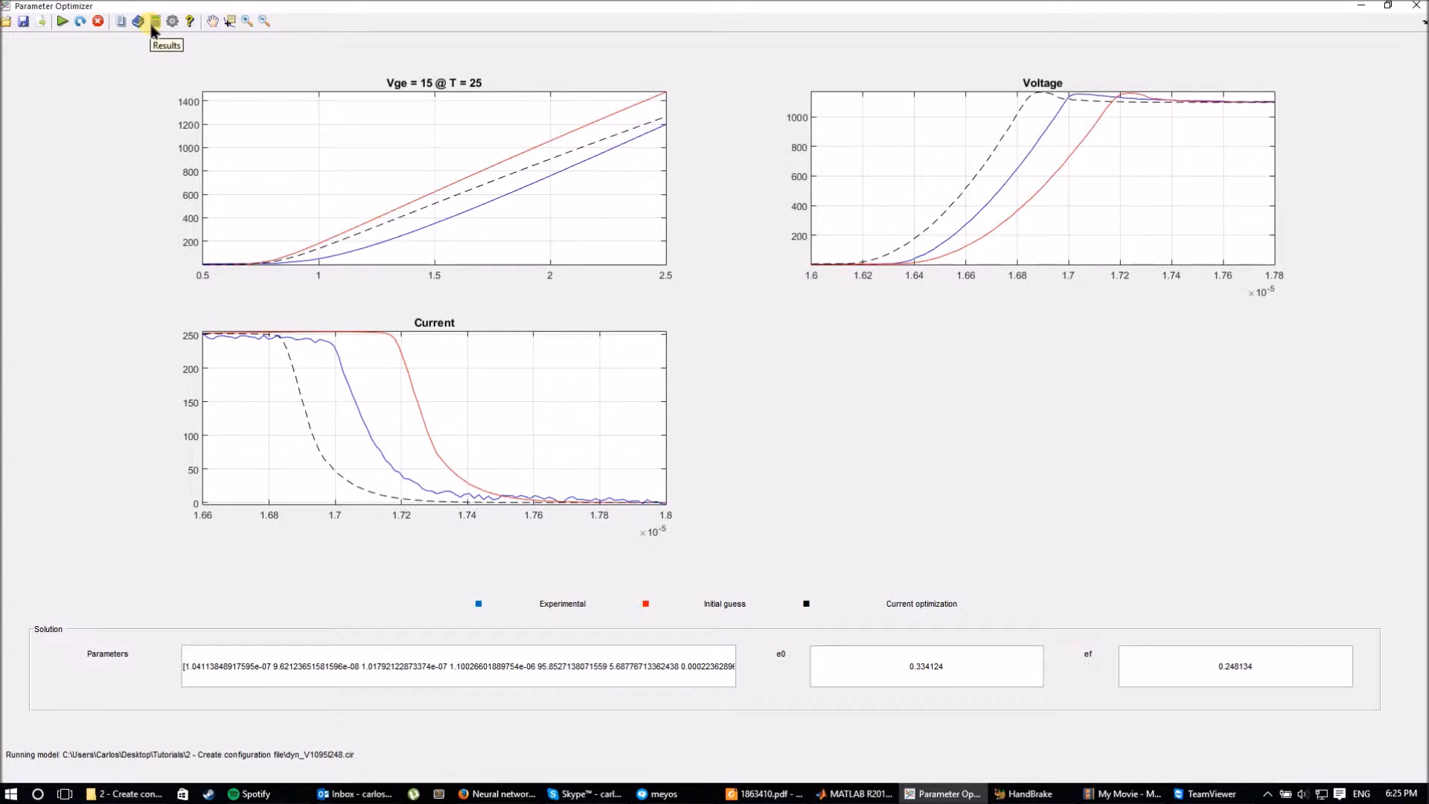
left_click(141, 23)
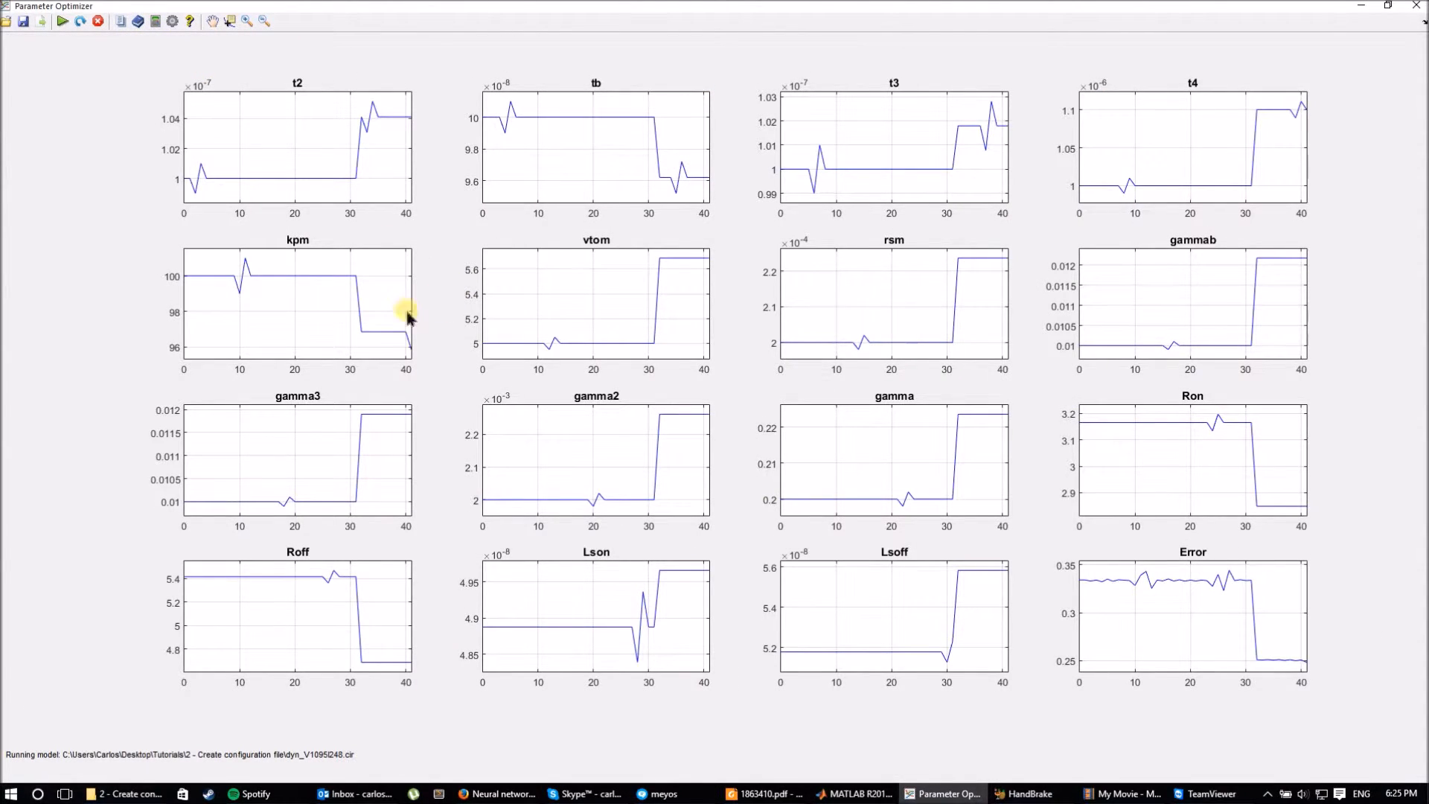
left_click(156, 21)
left_click(142, 22)
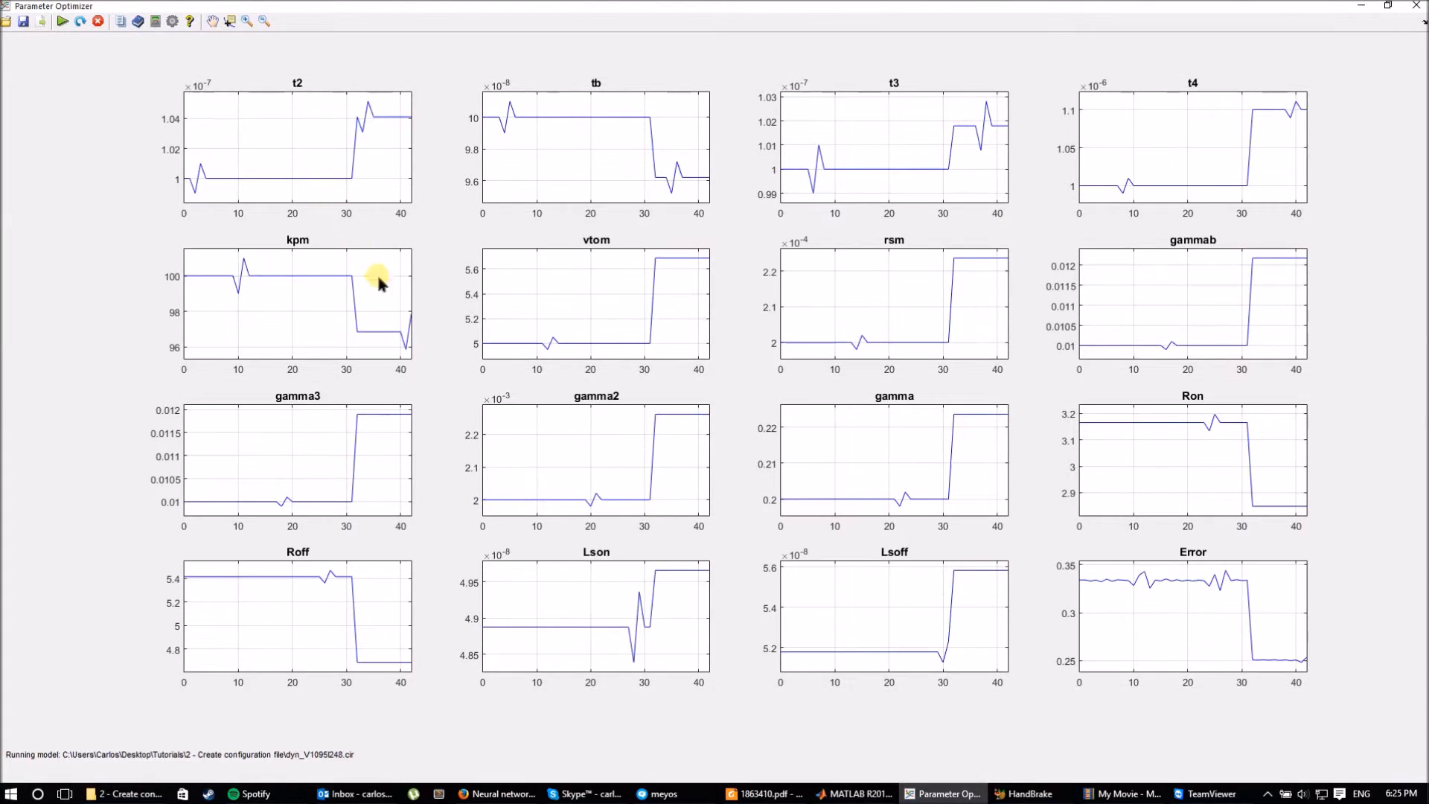
left_click(156, 20)
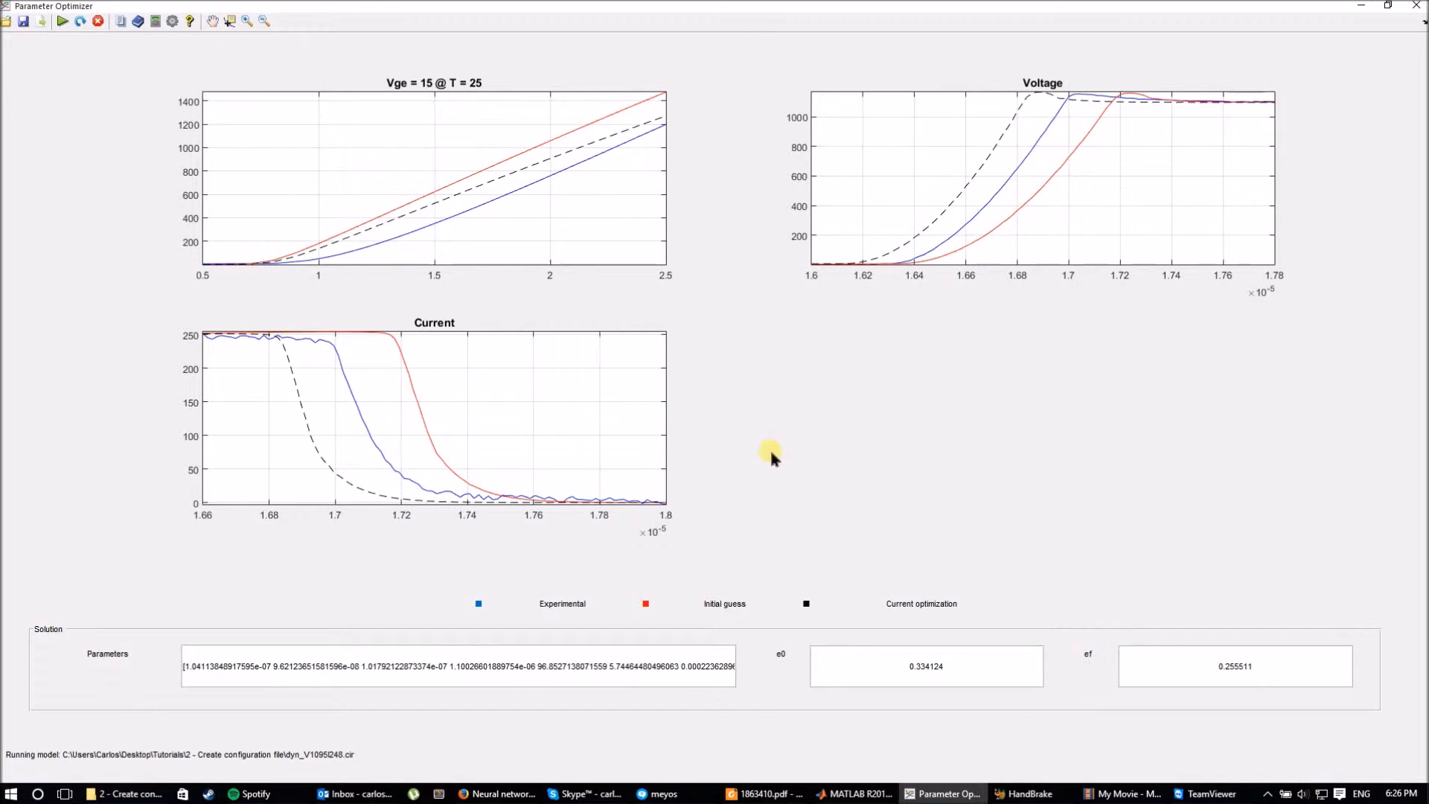
Check the parameter evolution plots, then return the stopped optimizer to its input settings form.
left_click(154, 23)
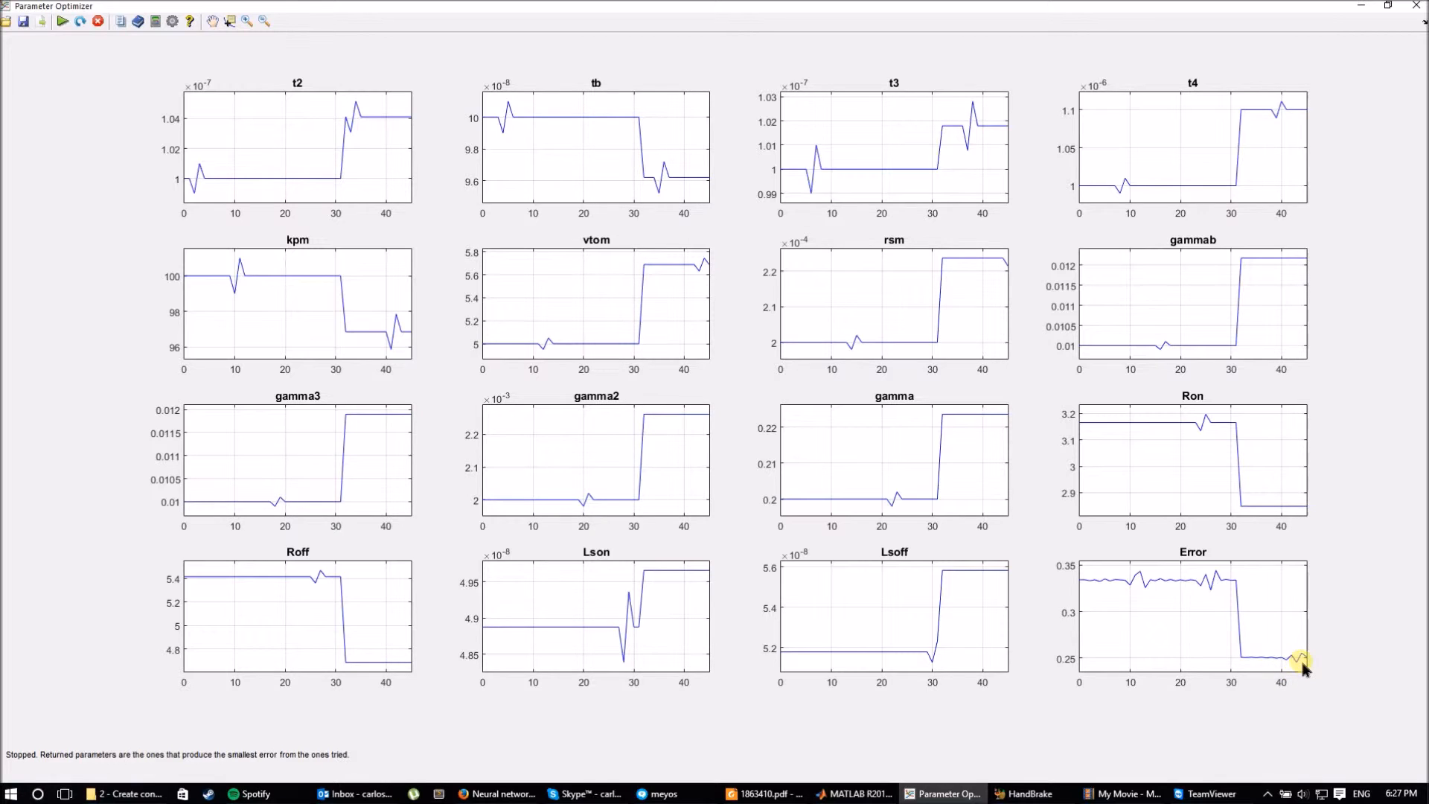
left_click(158, 23)
left_click(137, 22)
left_click(138, 23)
left_click(120, 21)
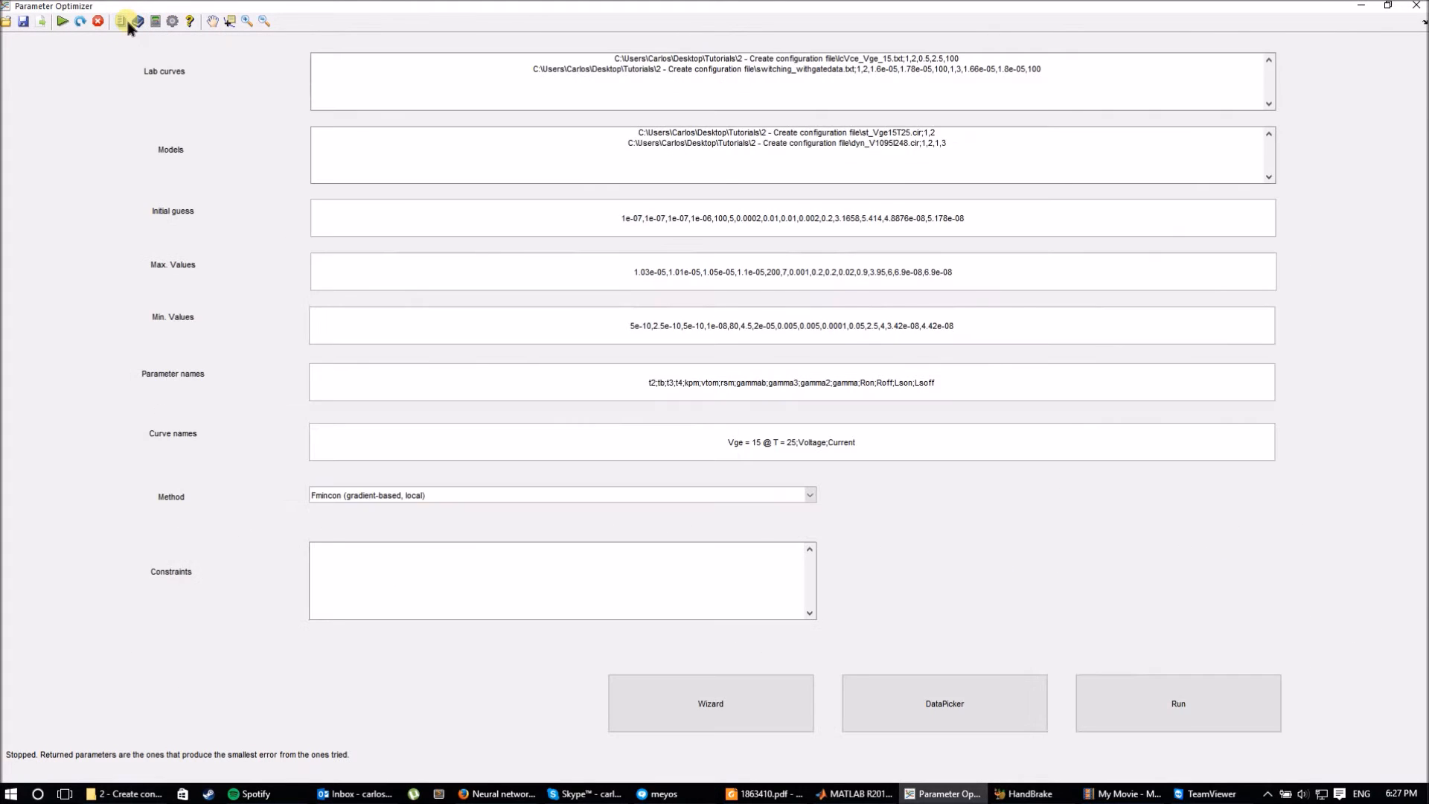
Start exporting the results, browsing to the '2 - Create configuration file' folder.
double_click(309, 10)
left_click_drag(389, 74, 807, 117)
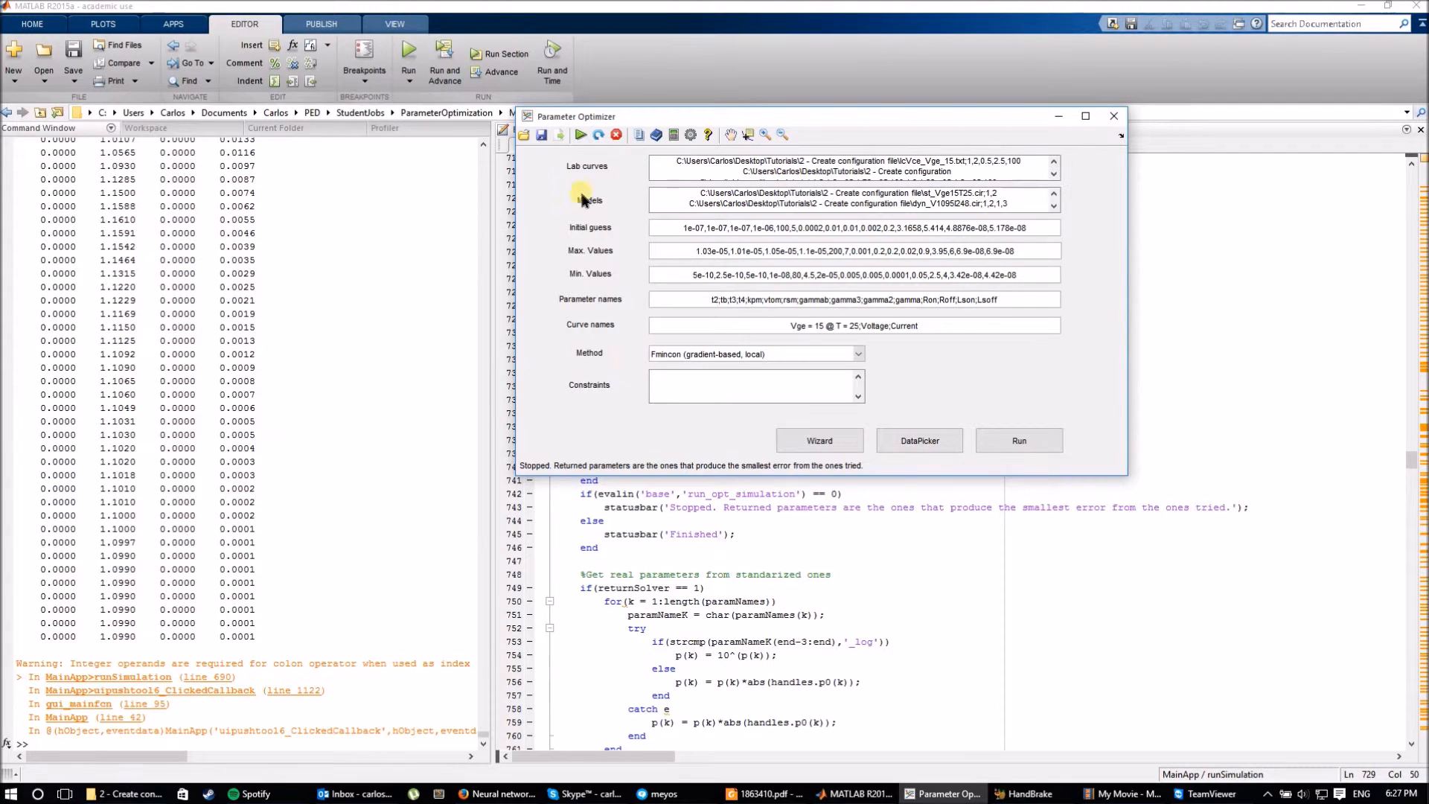
left_click(559, 136)
left_click_drag(634, 233, 630, 195)
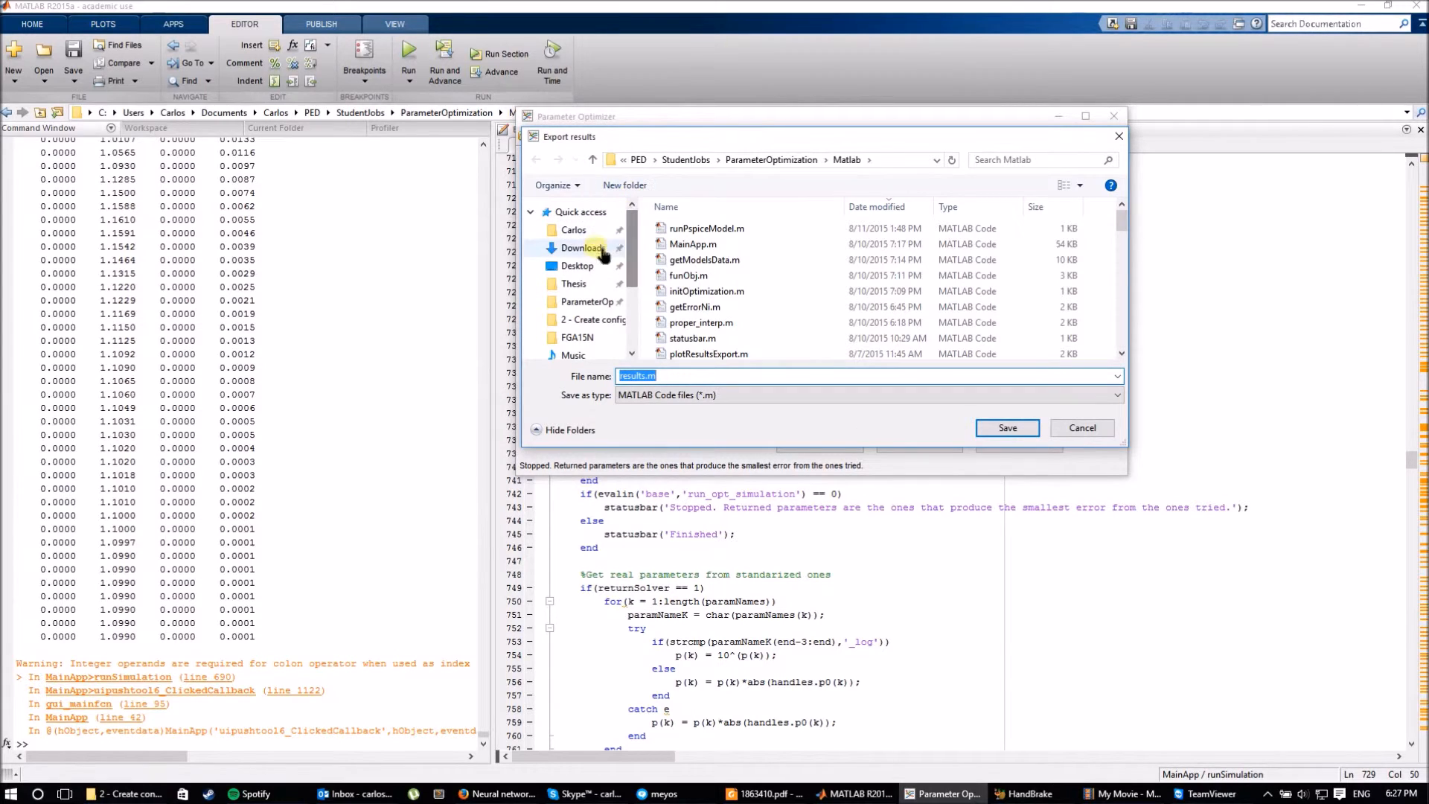
left_click(600, 319)
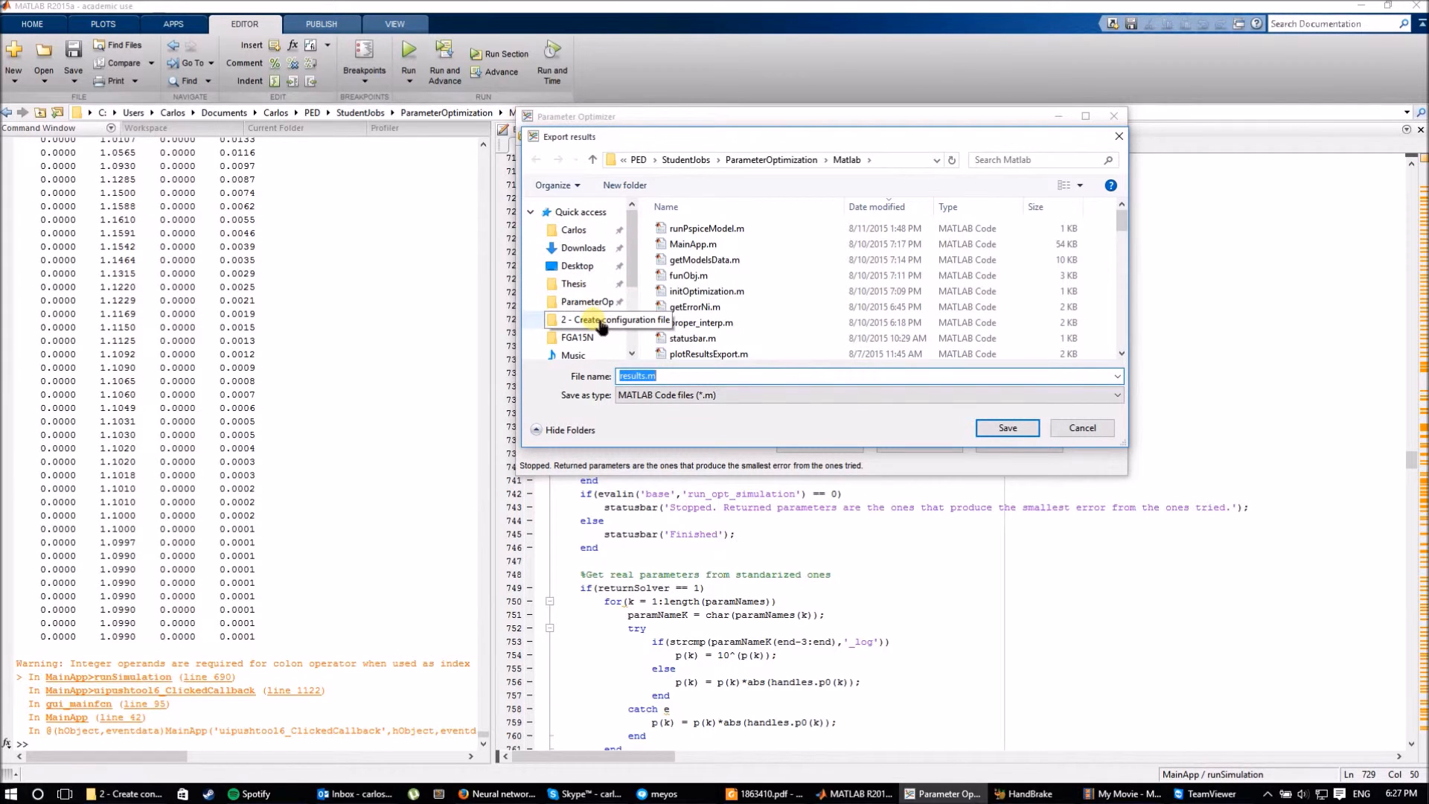
Create a new folder 'r' and save results.m inside it.
left_click(622, 190)
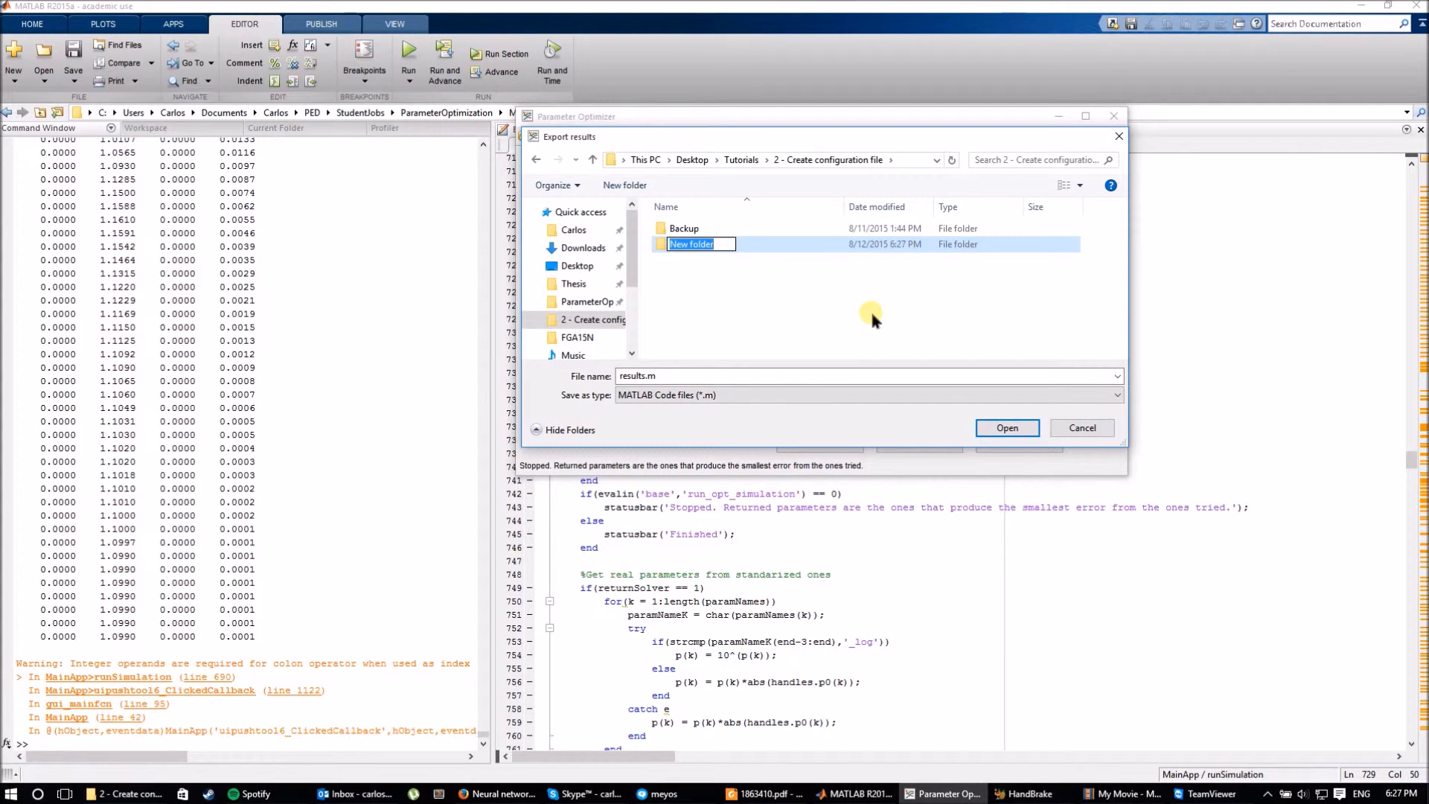
type("r")
key("Return")
double_click(677, 240)
left_click(1008, 428)
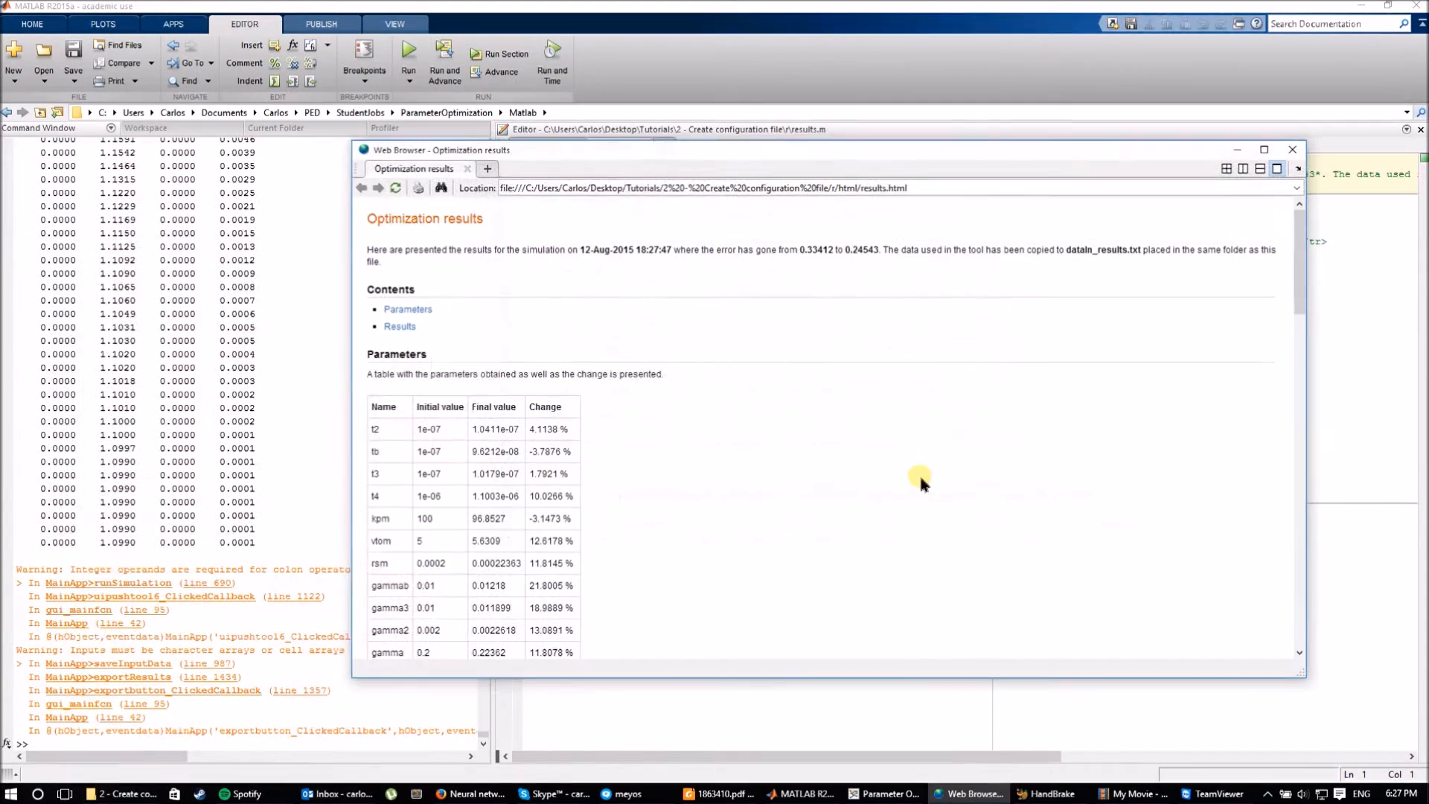
Move the Optimization results report aside and bring the configuration folder window forward.
left_click_drag(697, 151, 690, 113)
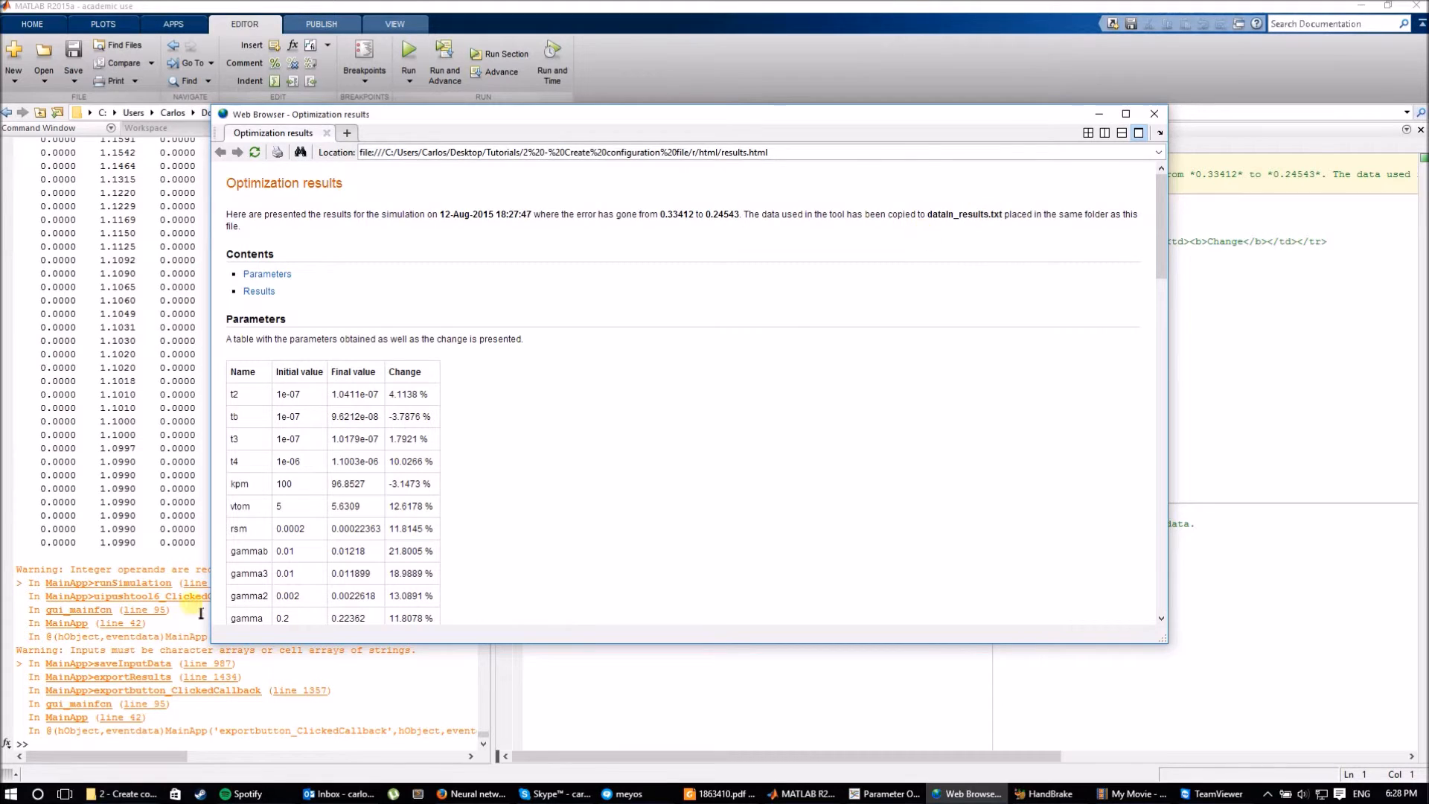
left_click(123, 794)
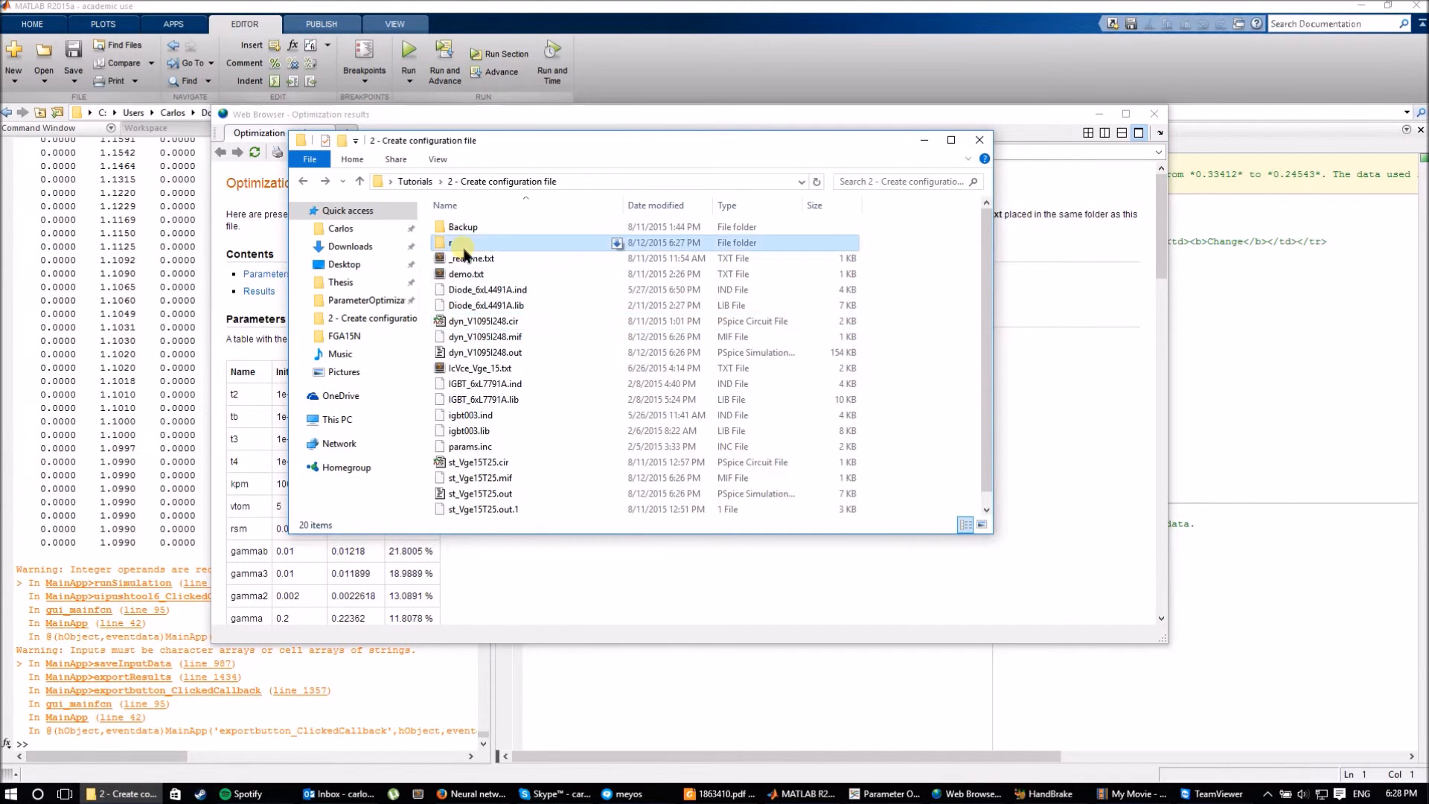
Open the r folder and inspect the exported dataIn_results.txt file.
double_click(463, 246)
left_click(544, 259)
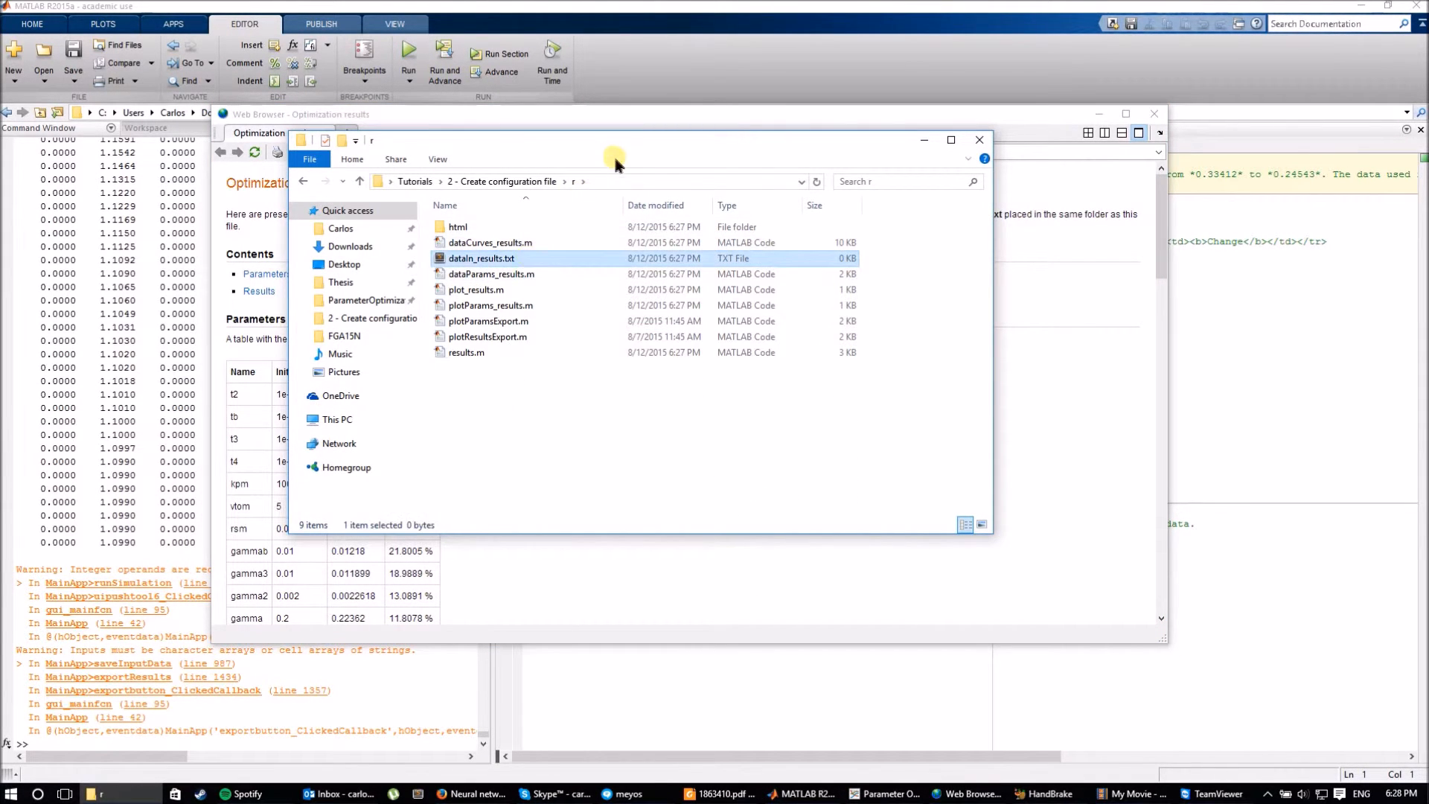
left_click_drag(615, 157, 824, 231)
Close the old Parameter Optimizer and rerun MainApp.m with F5 for a fresh one.
left_click(898, 728)
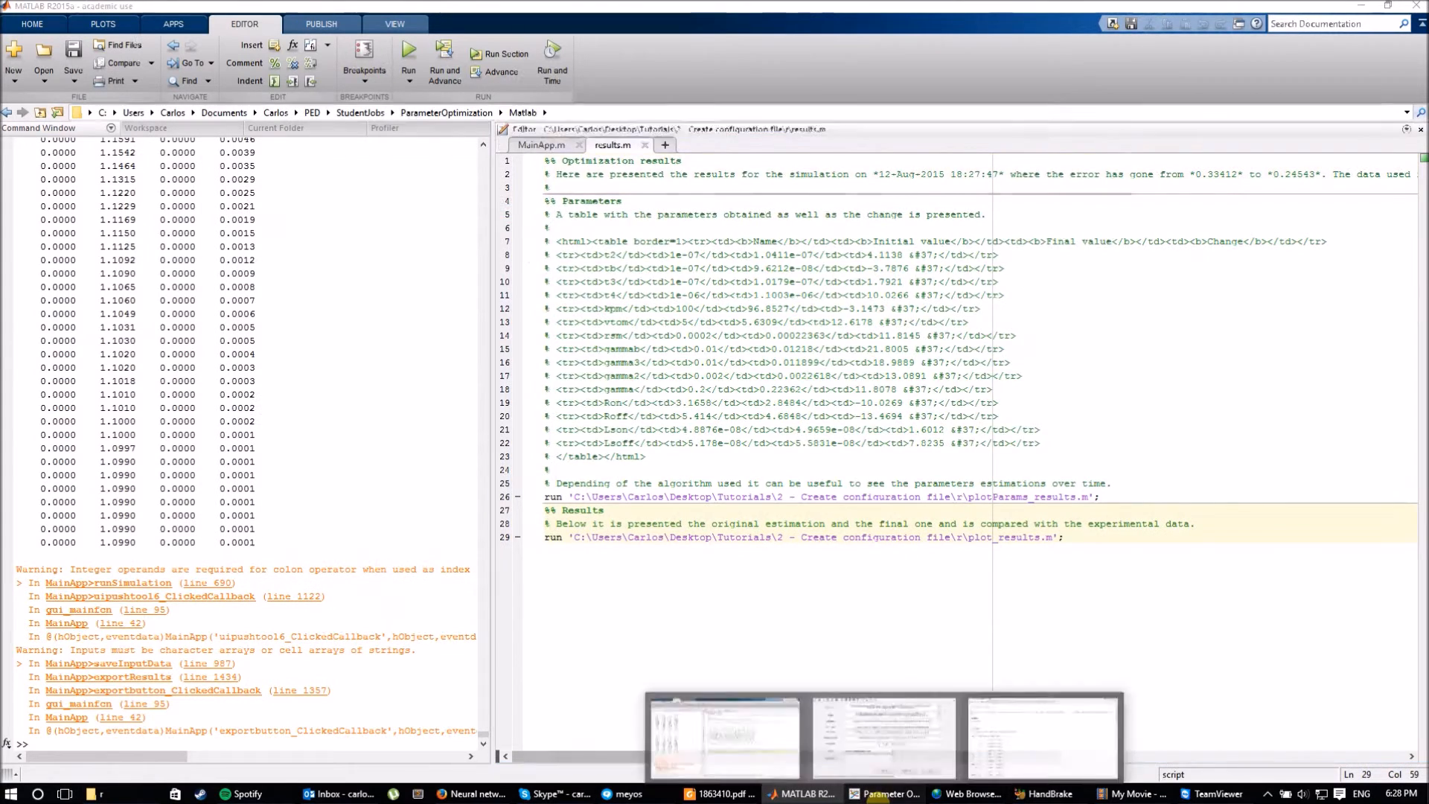
left_click(879, 797)
left_click(1099, 106)
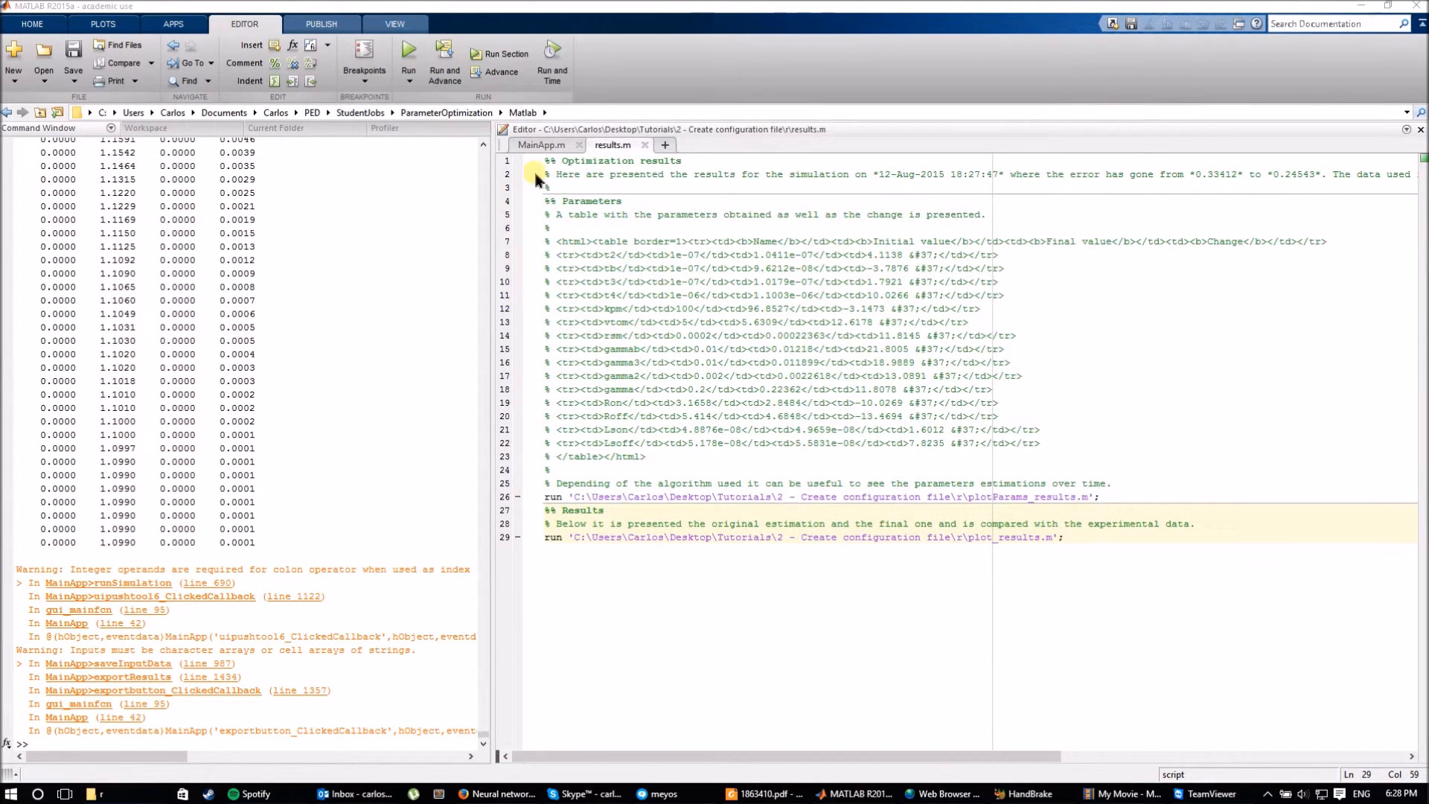
left_click(541, 145)
key("F5")
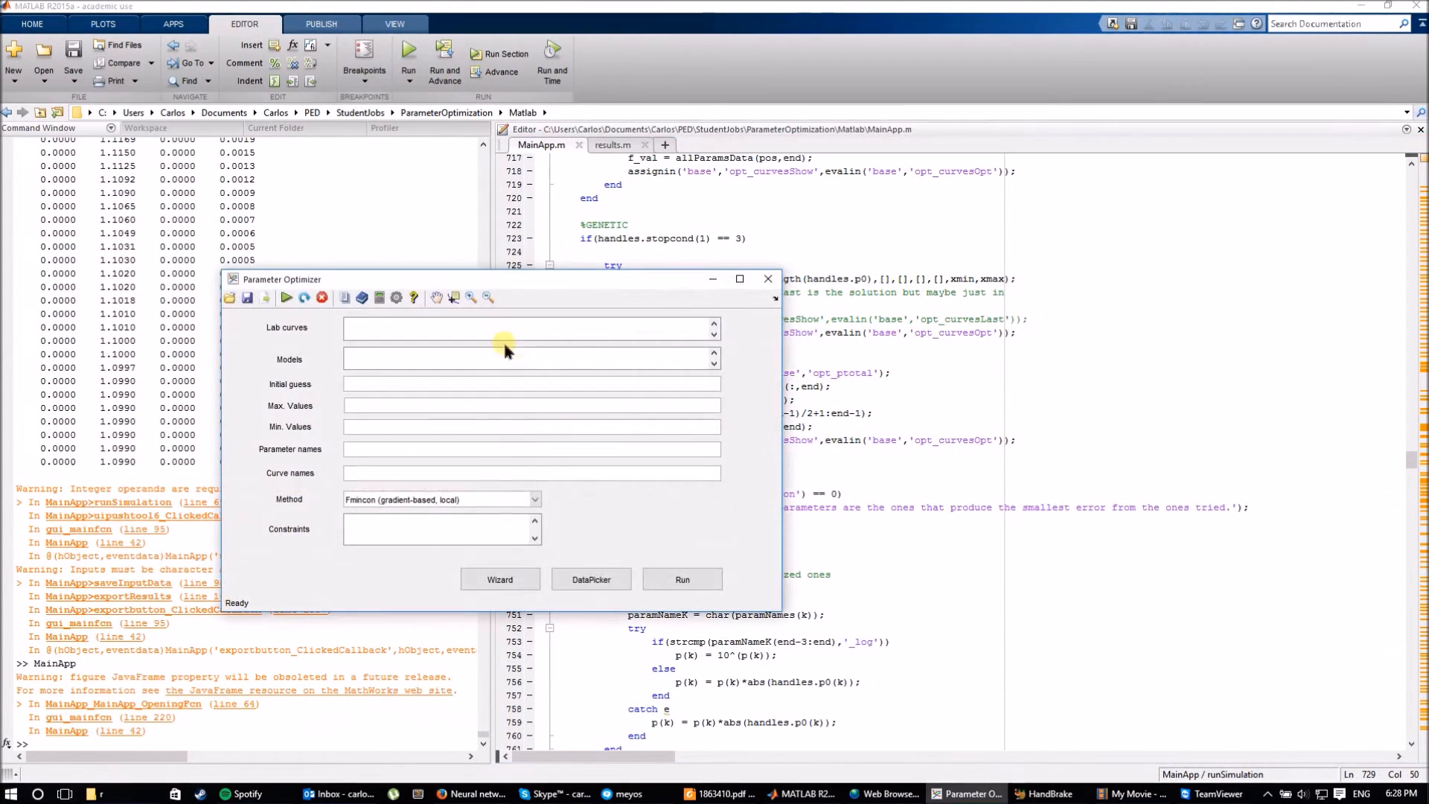
Load dataIn_results.txt from '2 - Create configuration file\r' into the optimizer.
left_click(230, 298)
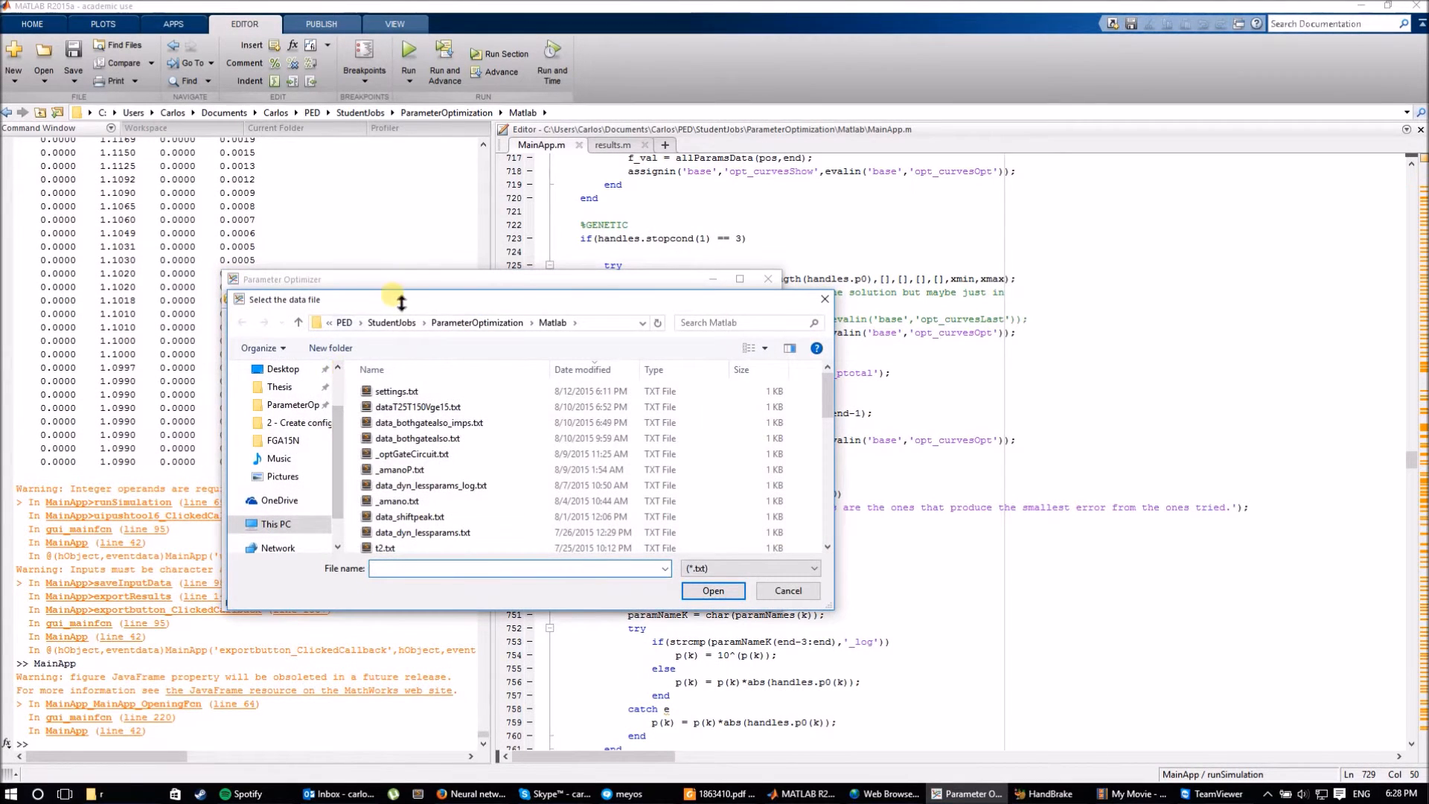
left_click_drag(401, 301, 605, 349)
left_click(521, 471)
double_click(596, 455)
left_click(604, 455)
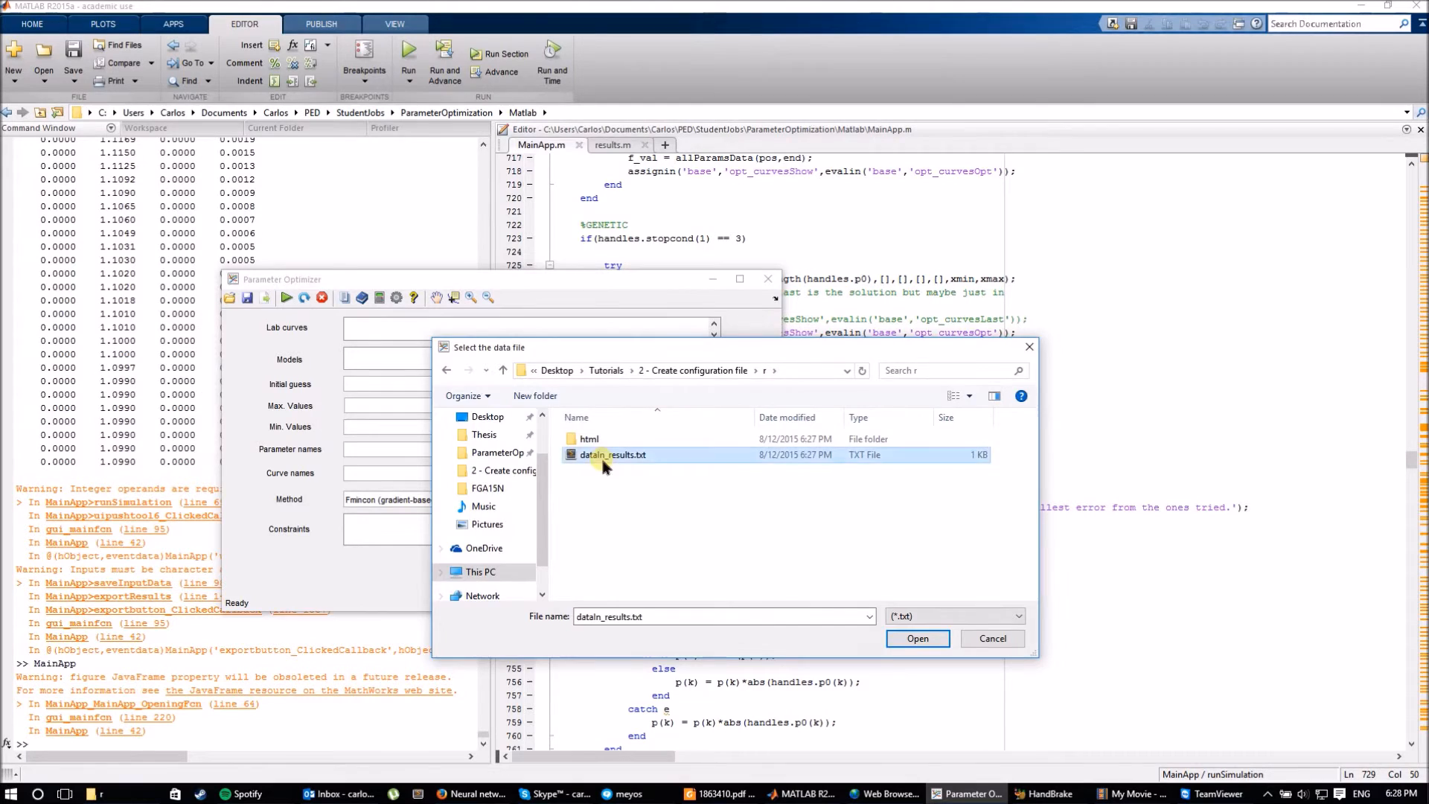
double_click(604, 456)
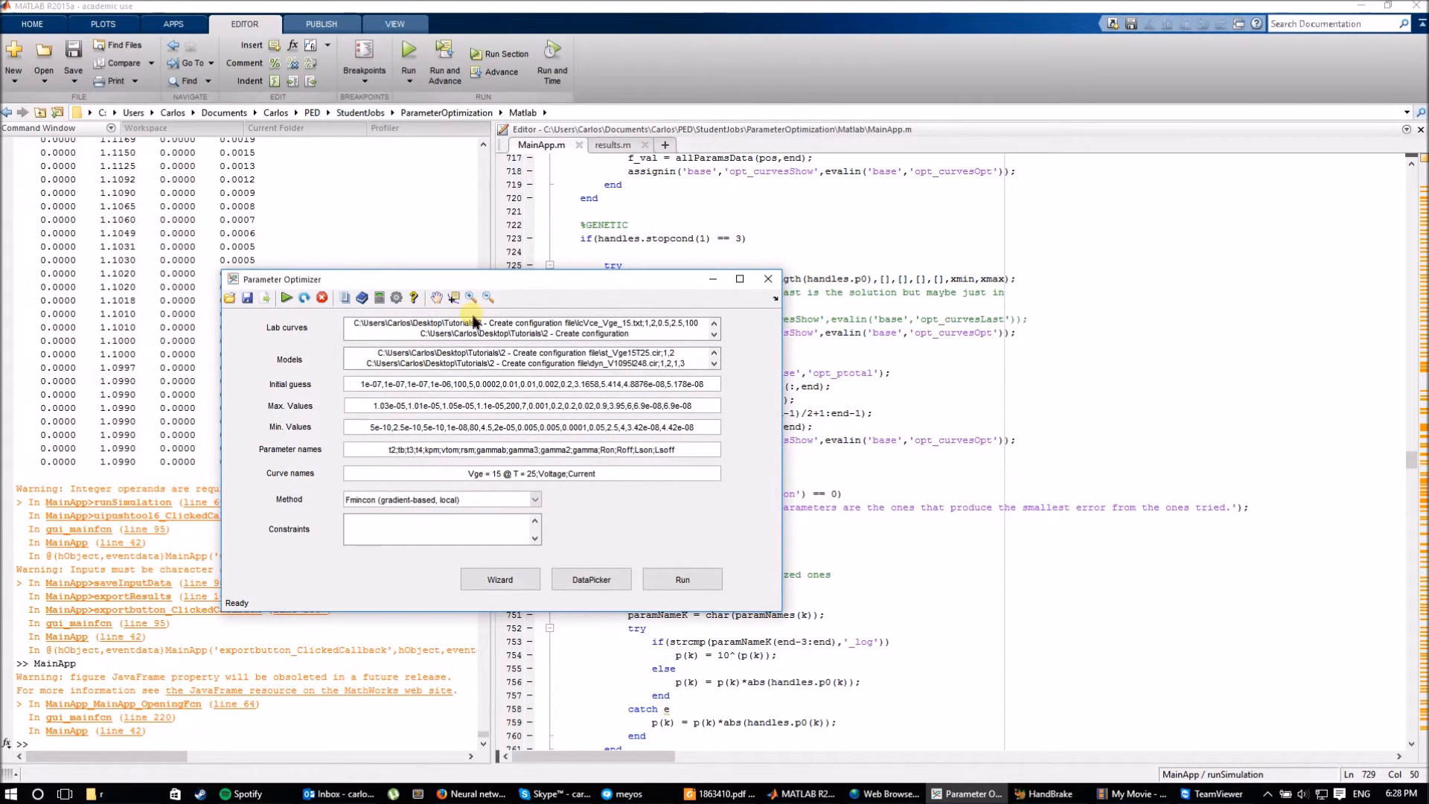
Reposition the Parameter Optimizer and bring the Optimization results report forward.
left_click(886, 793)
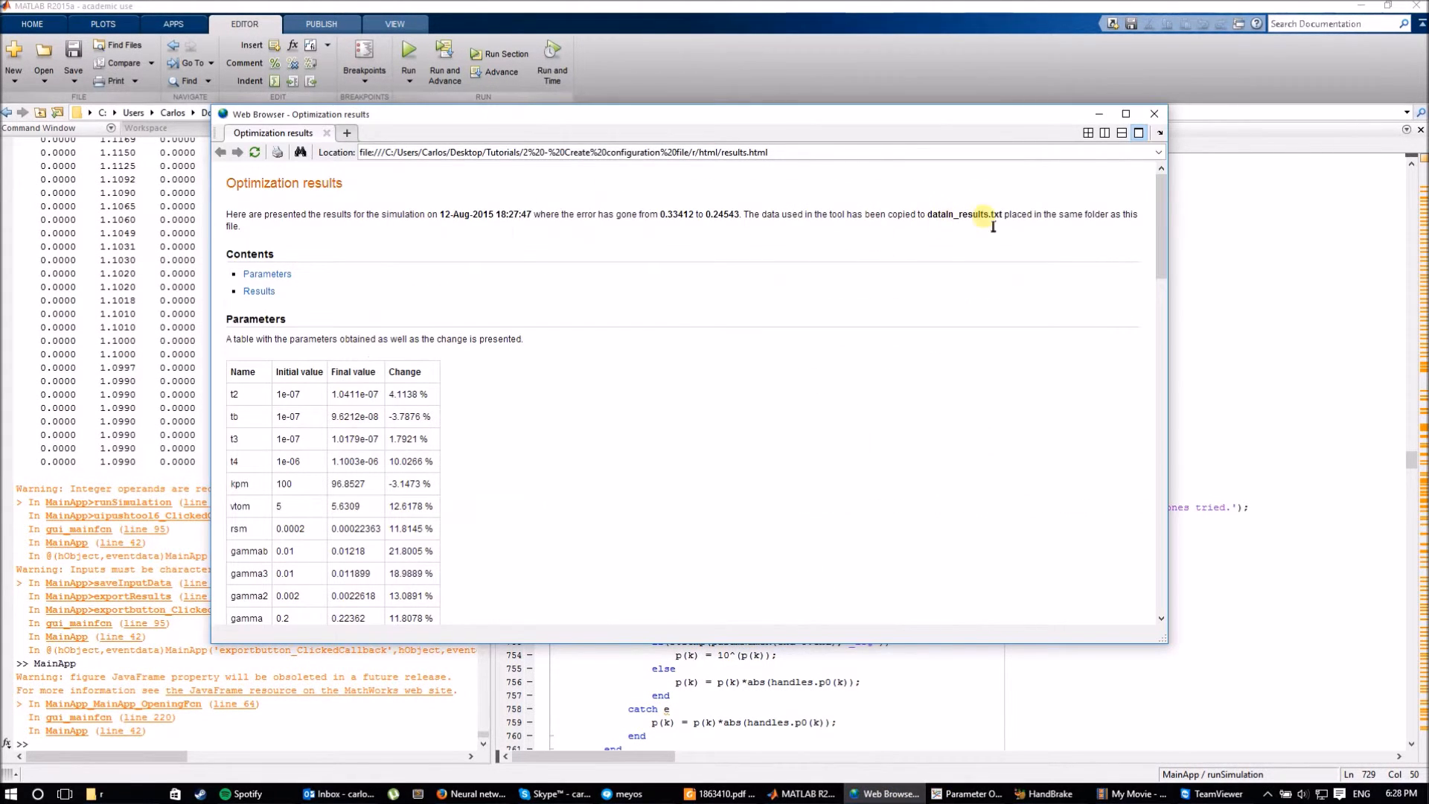
left_click(966, 794)
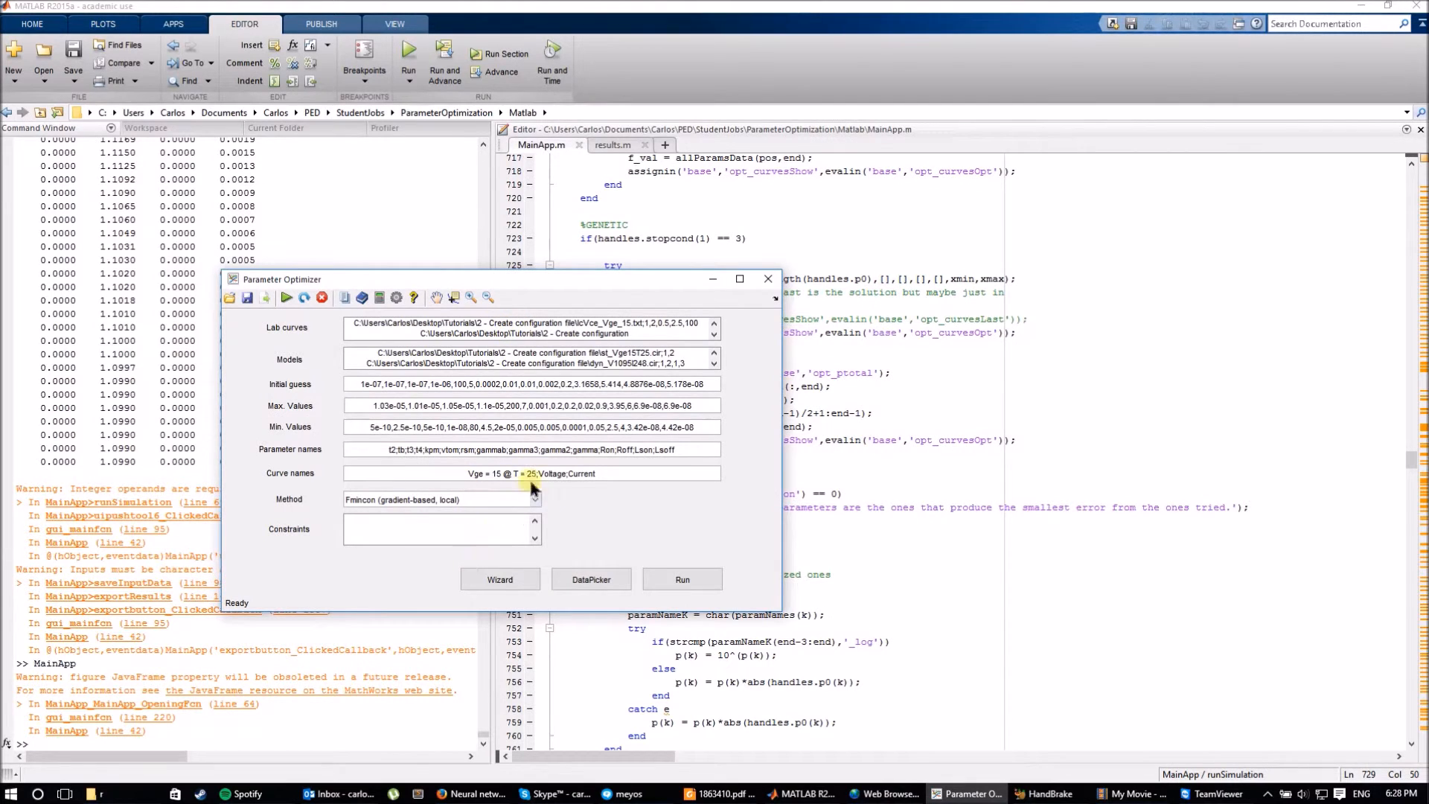
left_click_drag(606, 285, 769, 221)
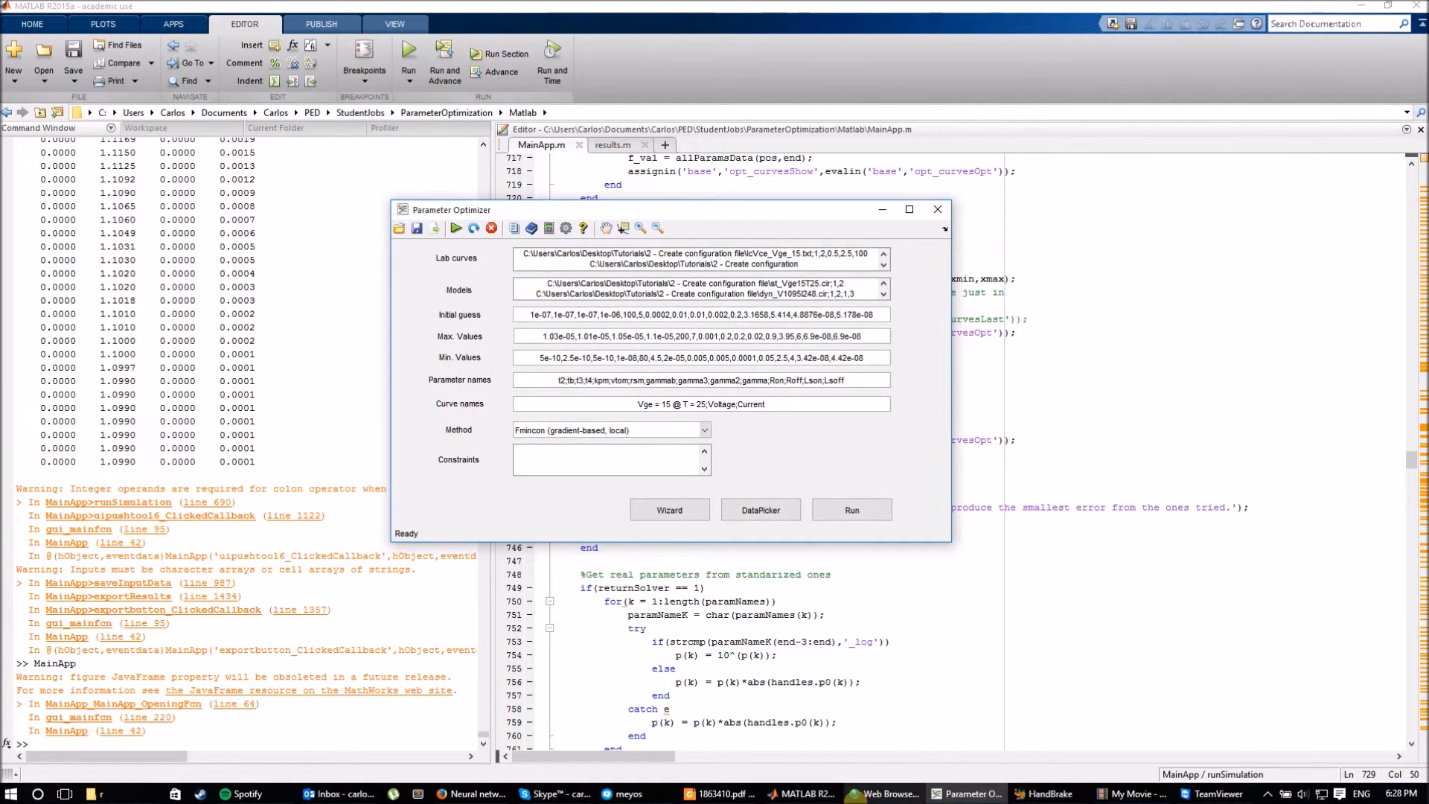
left_click(857, 795)
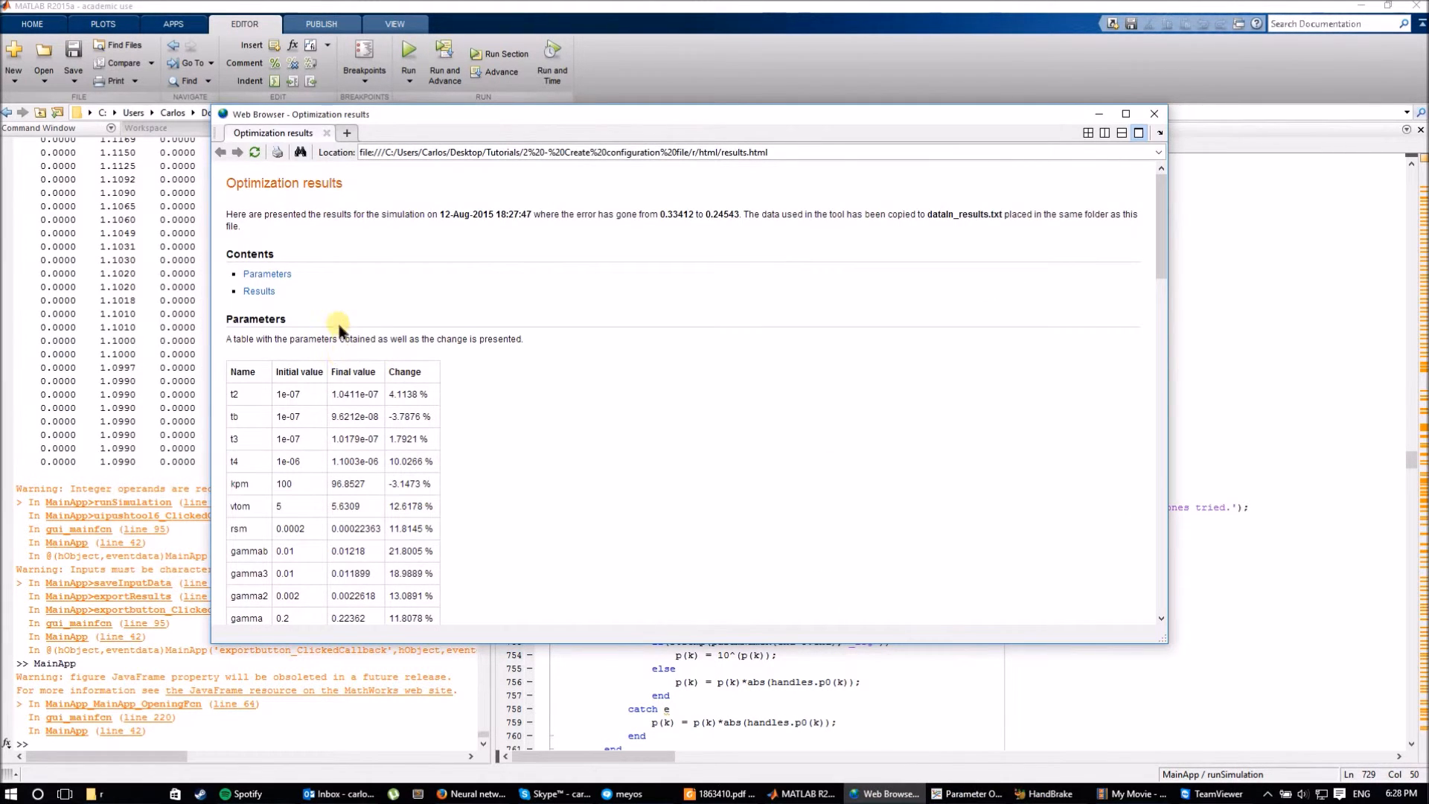
Review the Optimization results report from the parameter table down to the plots, then close it.
scroll(335, 328, "down", 2)
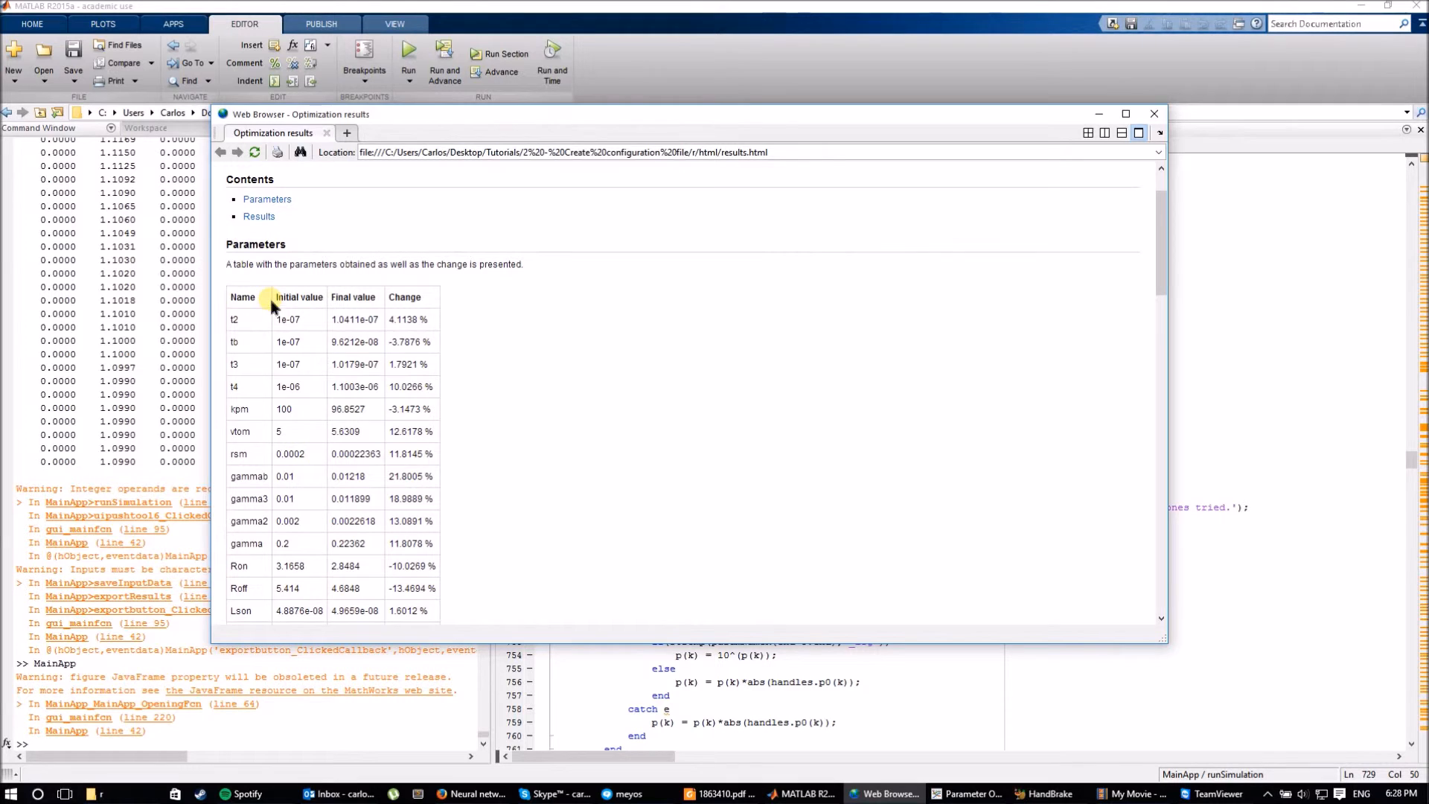
scroll(484, 357, "down", 3)
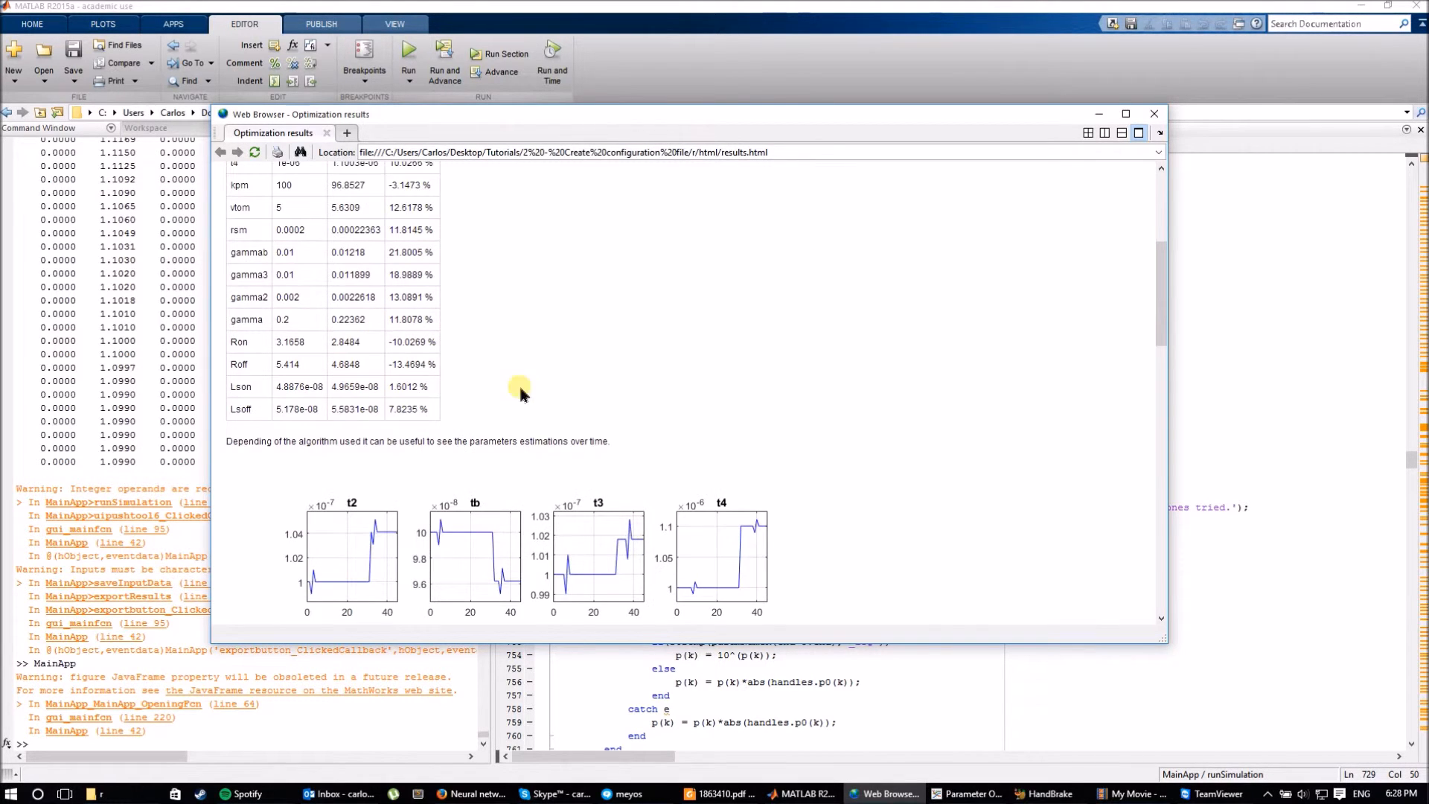
scroll(796, 432, "down", 4)
scroll(578, 446, "down", 15)
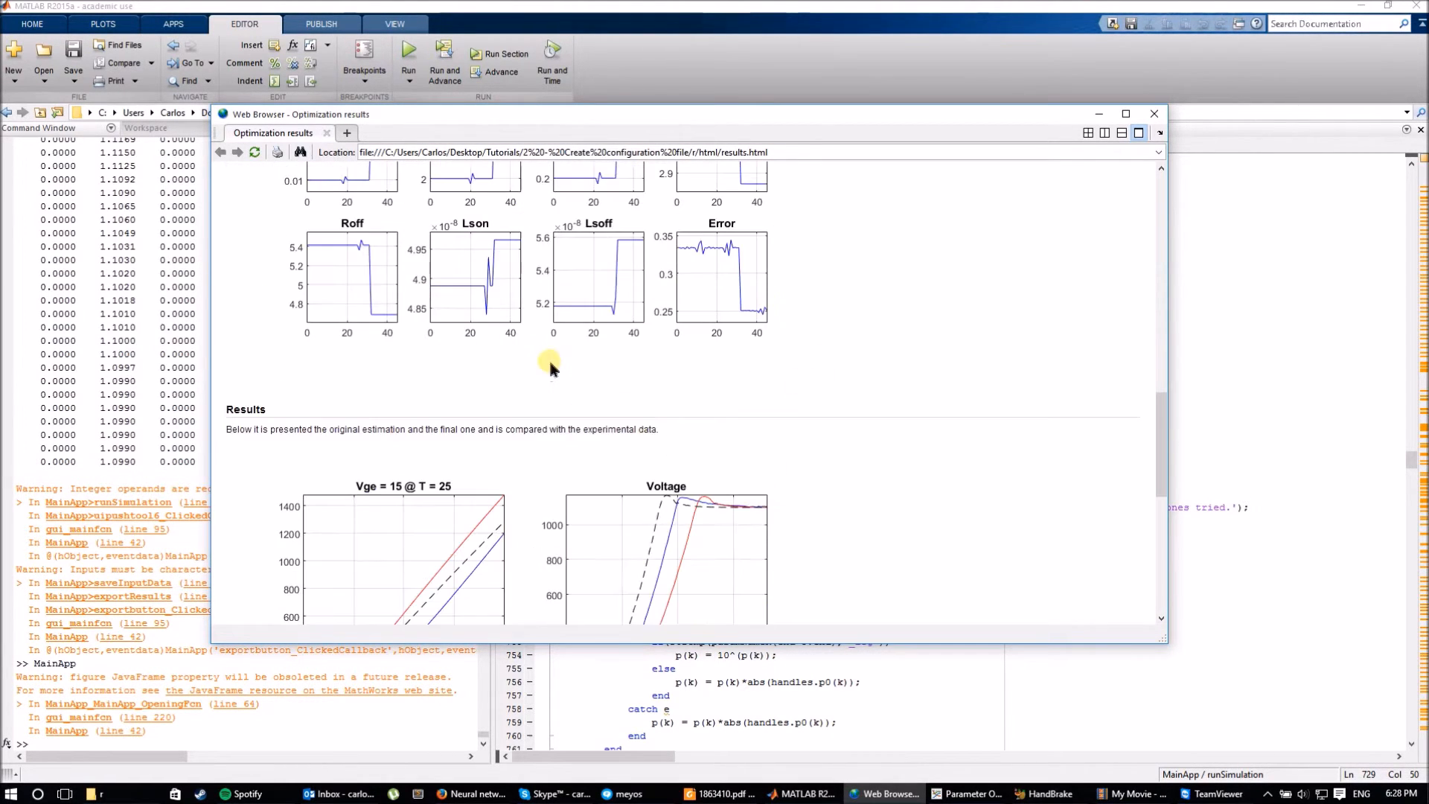
scroll(764, 493, "down", 3)
scroll(698, 372, "up", 6)
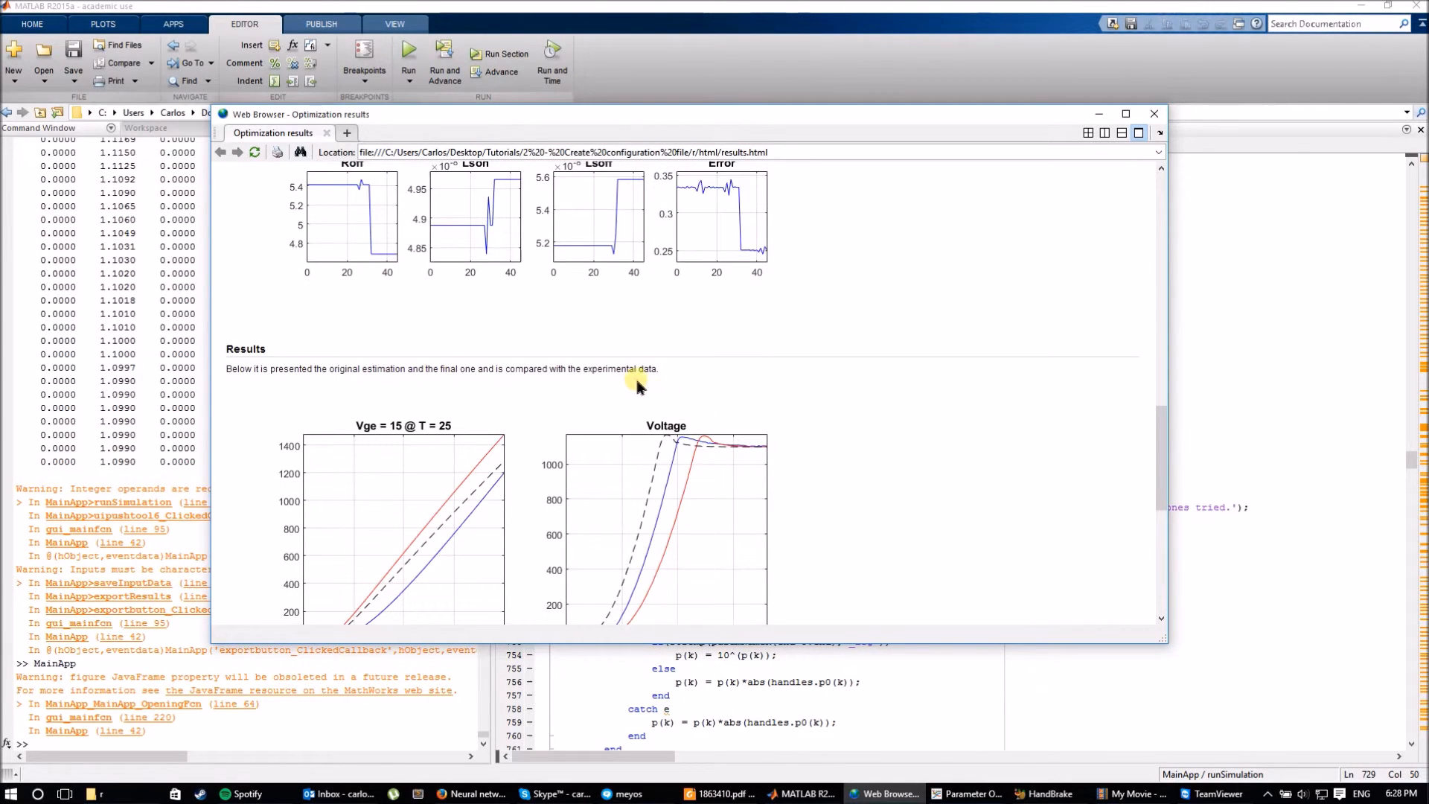
middle_click(946, 509)
scroll(969, 419, "up", 10)
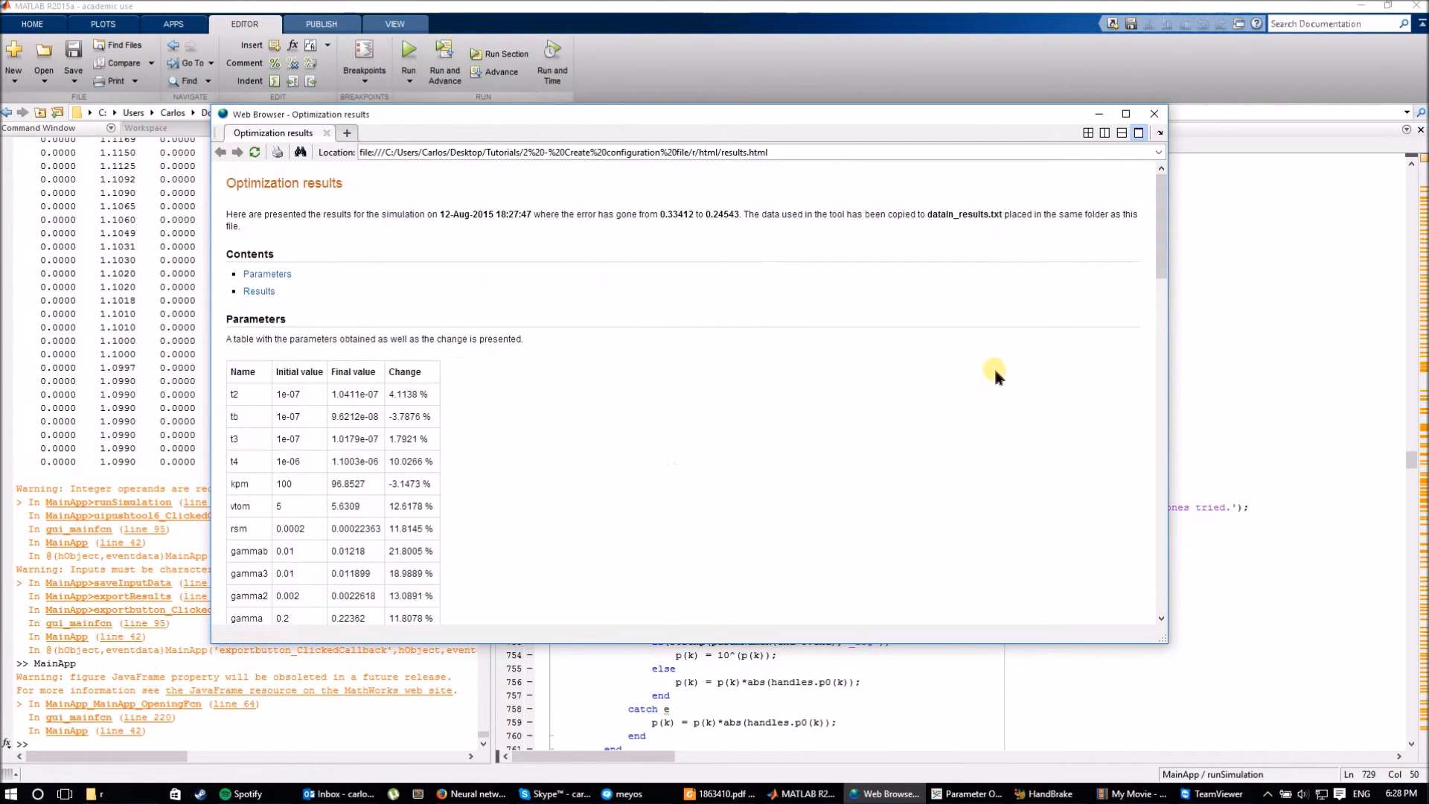
left_click(1155, 114)
Show the results.m script in the editor after briefly checking folder r's file listing.
left_click(1061, 352)
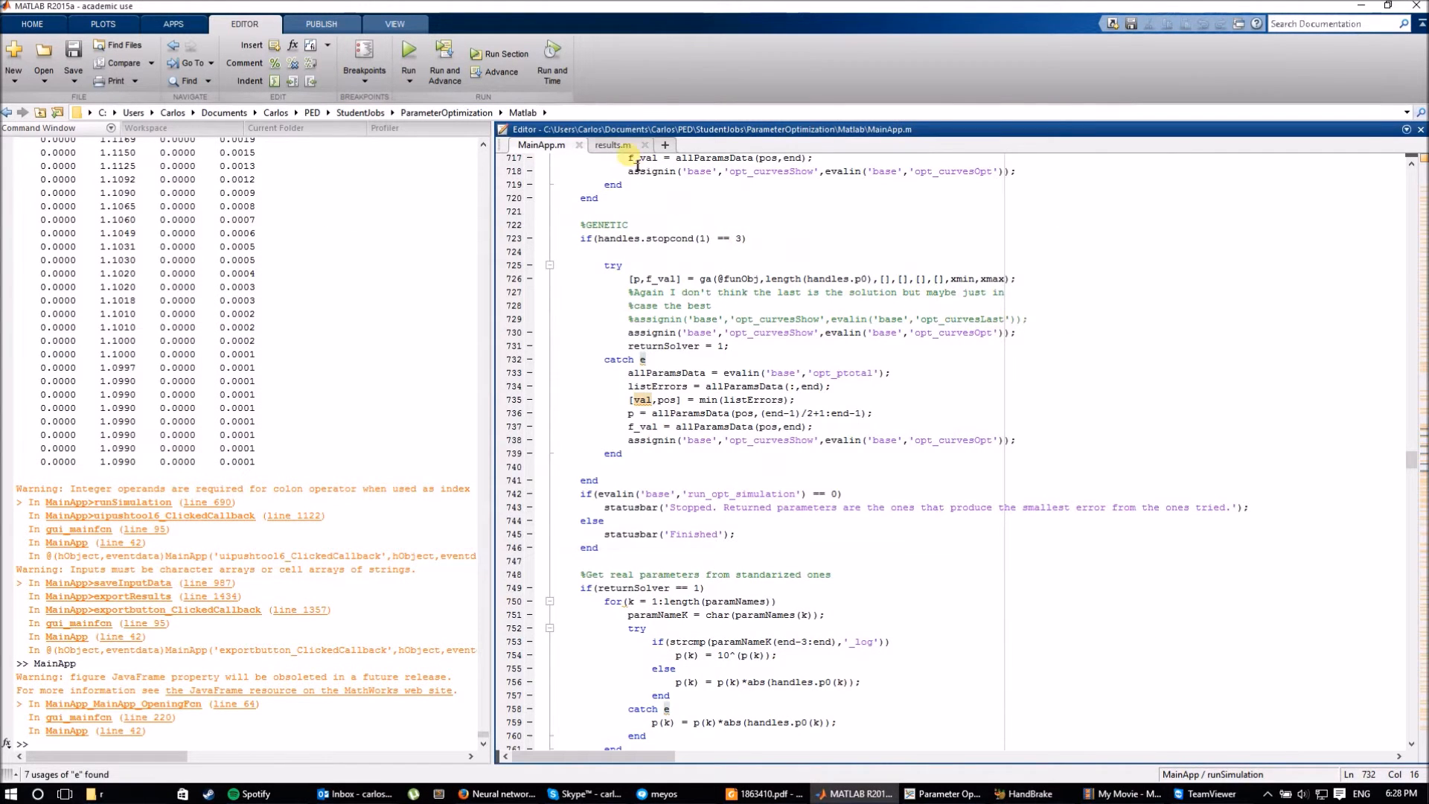
left_click(613, 144)
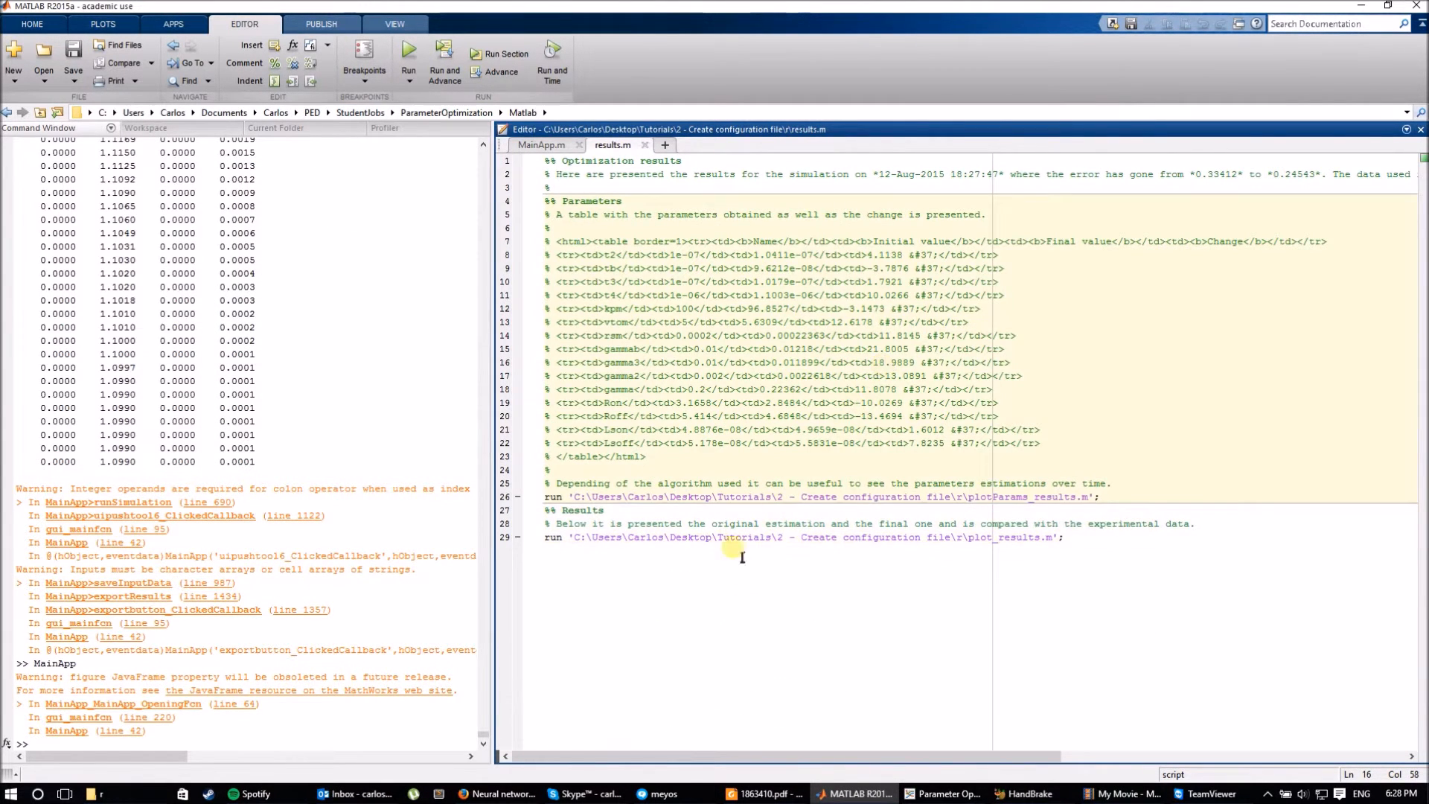
left_click(93, 793)
mouse_move(732, 480)
left_mouse_down()
mouse_move(655, 295)
mouse_move(721, 479)
left_mouse_up()
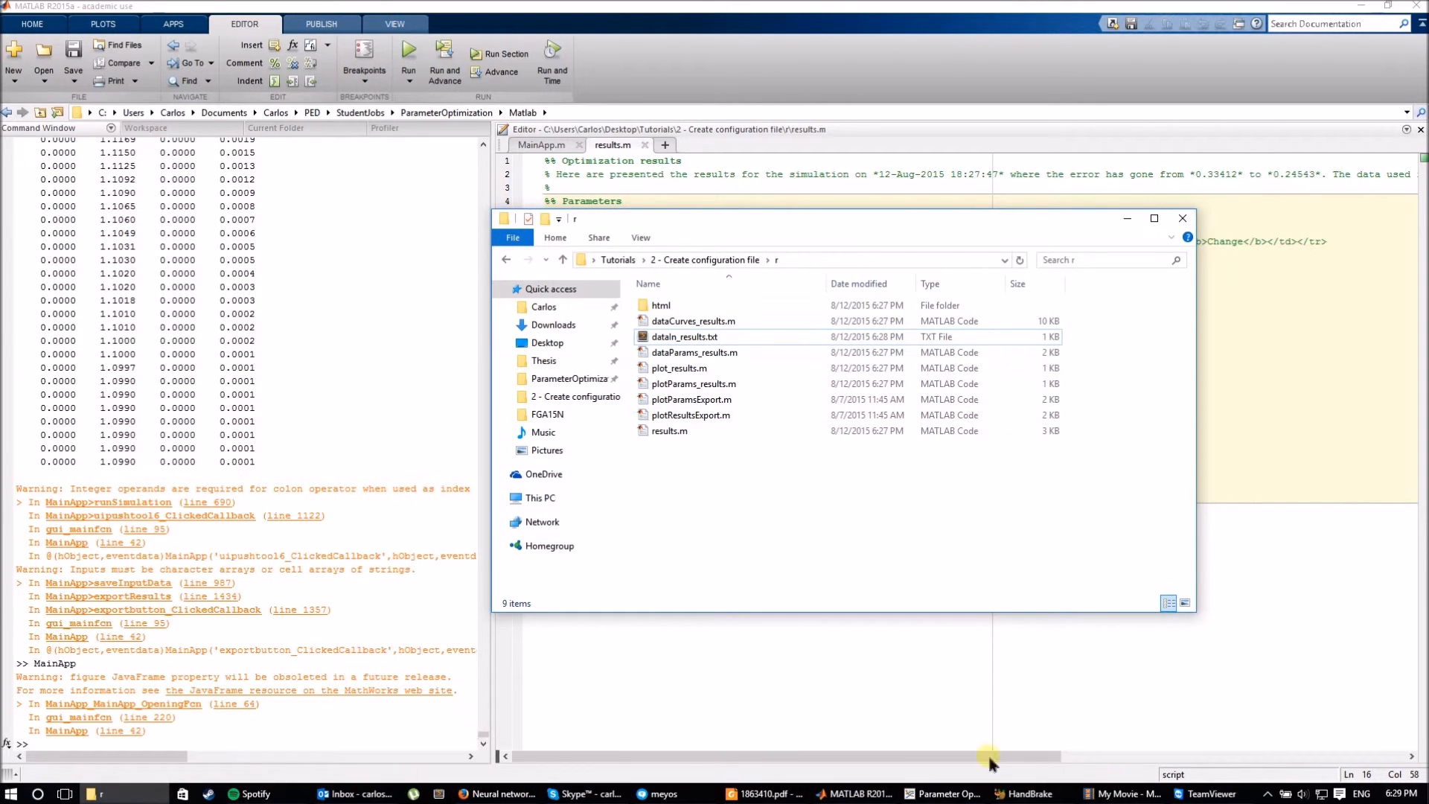
left_click(751, 192)
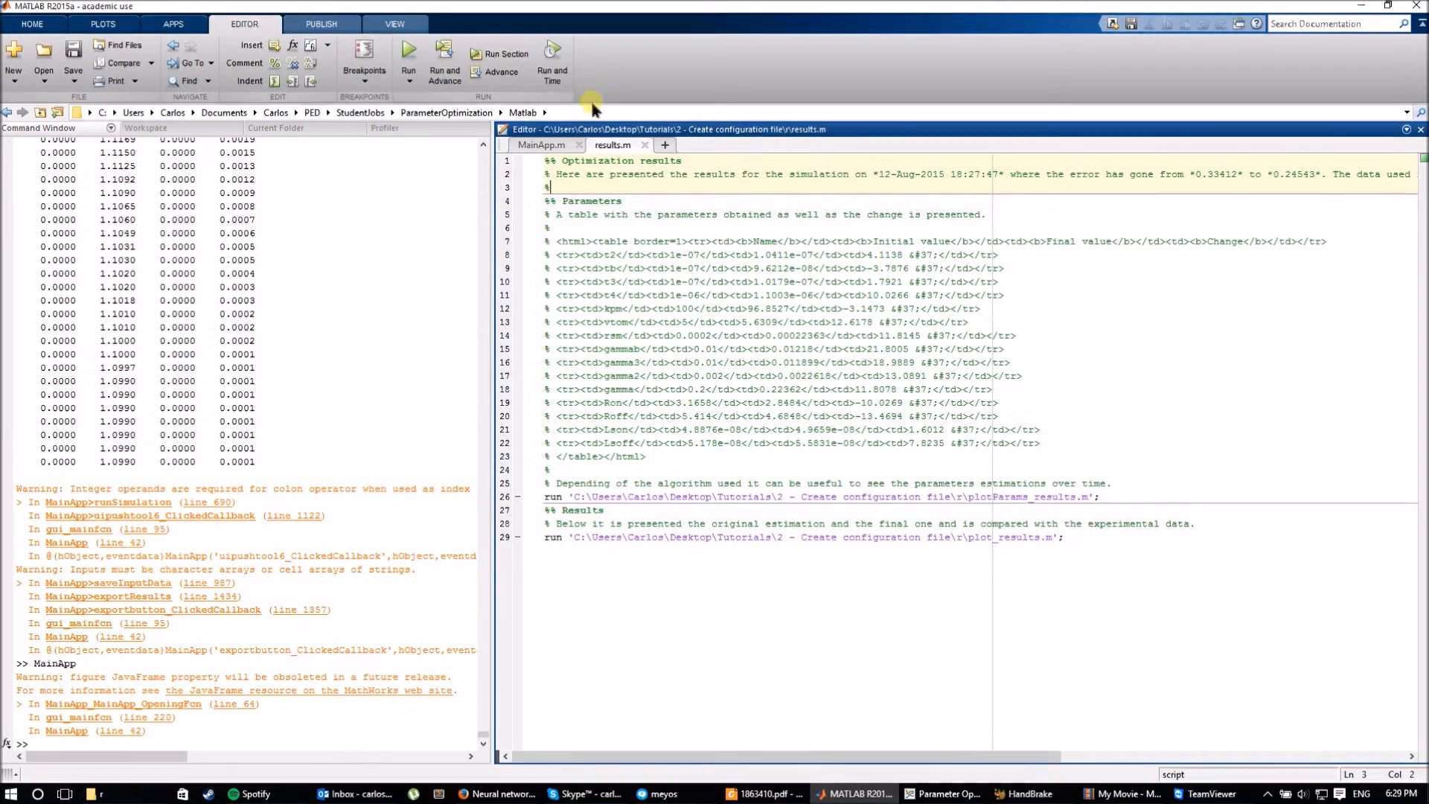
Publish results.m to HTML from the PUBLISH tab, accepting the change to its folder.
left_click(350, 30)
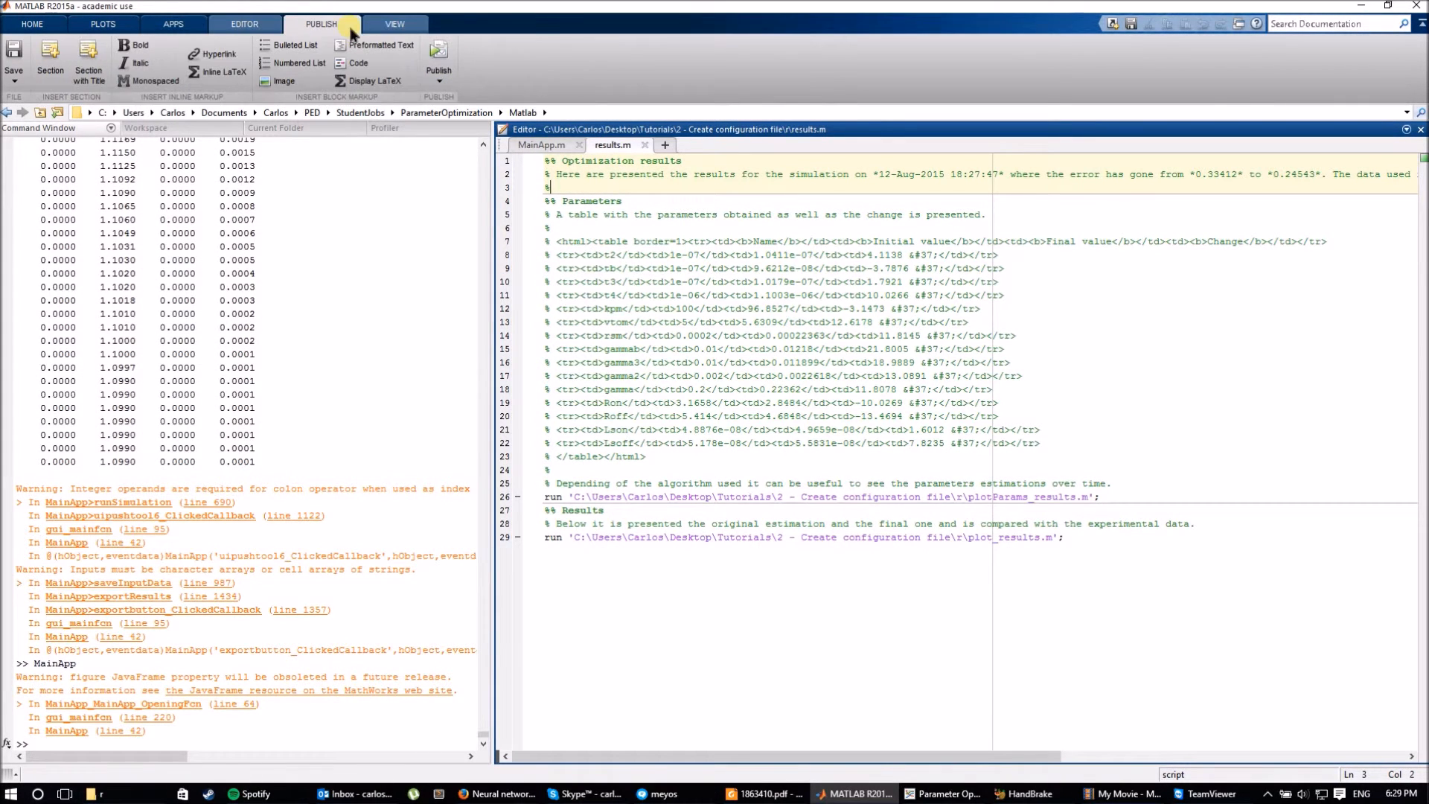
left_click(439, 55)
left_click(664, 437)
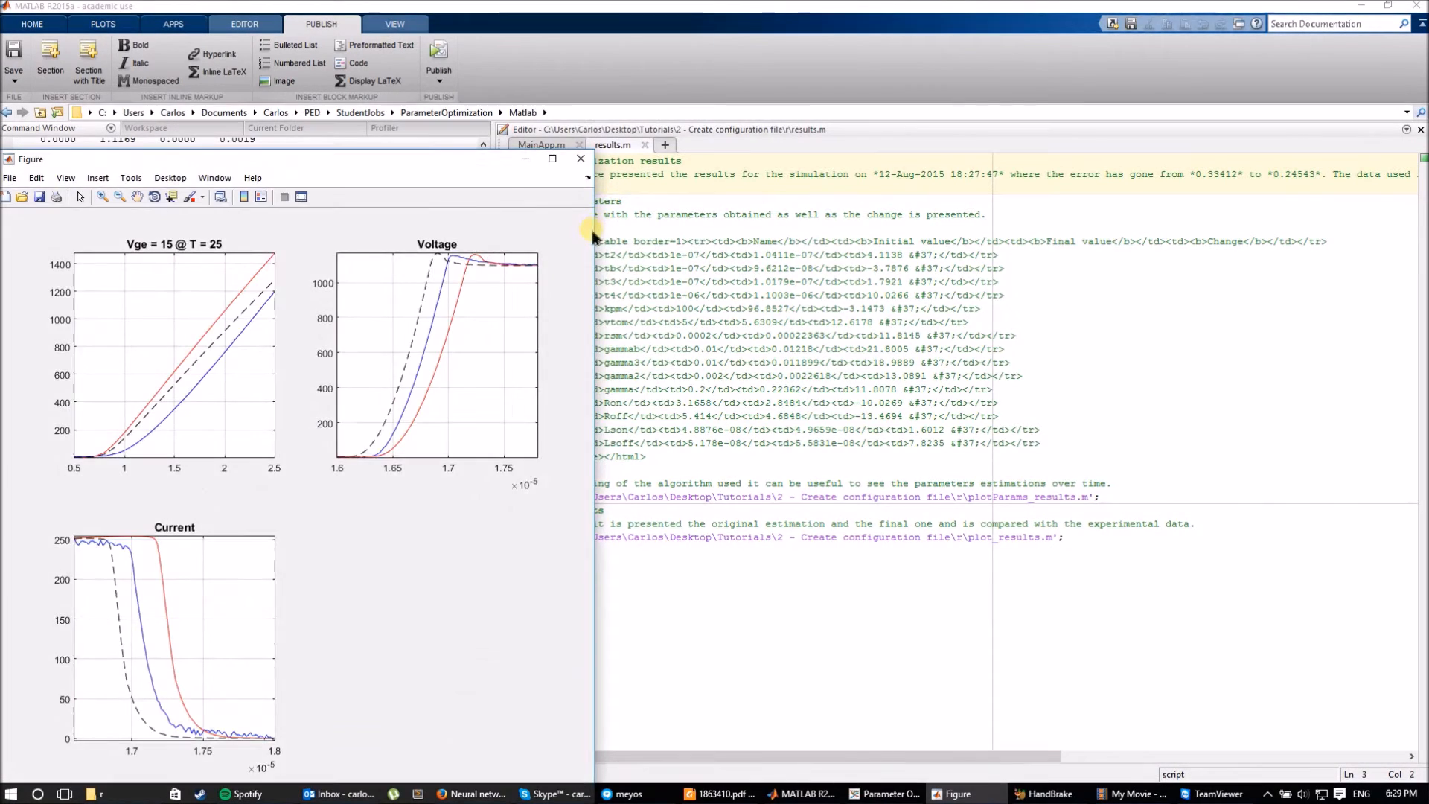
Scroll through the regenerated results page, dismiss the popup, and bring folder r forward.
scroll(566, 402, "down", 10)
scroll(584, 421, "up", 10)
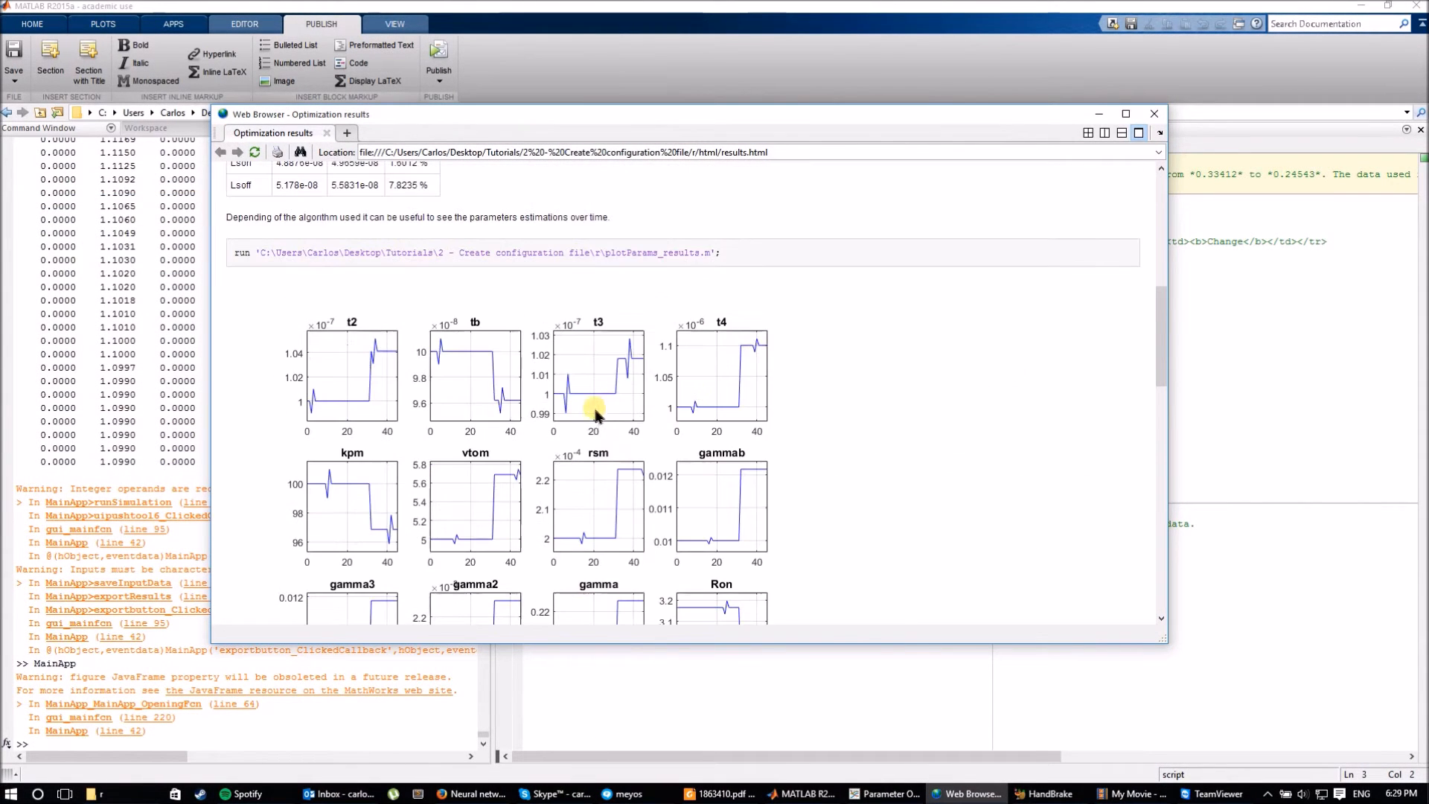
scroll(599, 378, "down", 3)
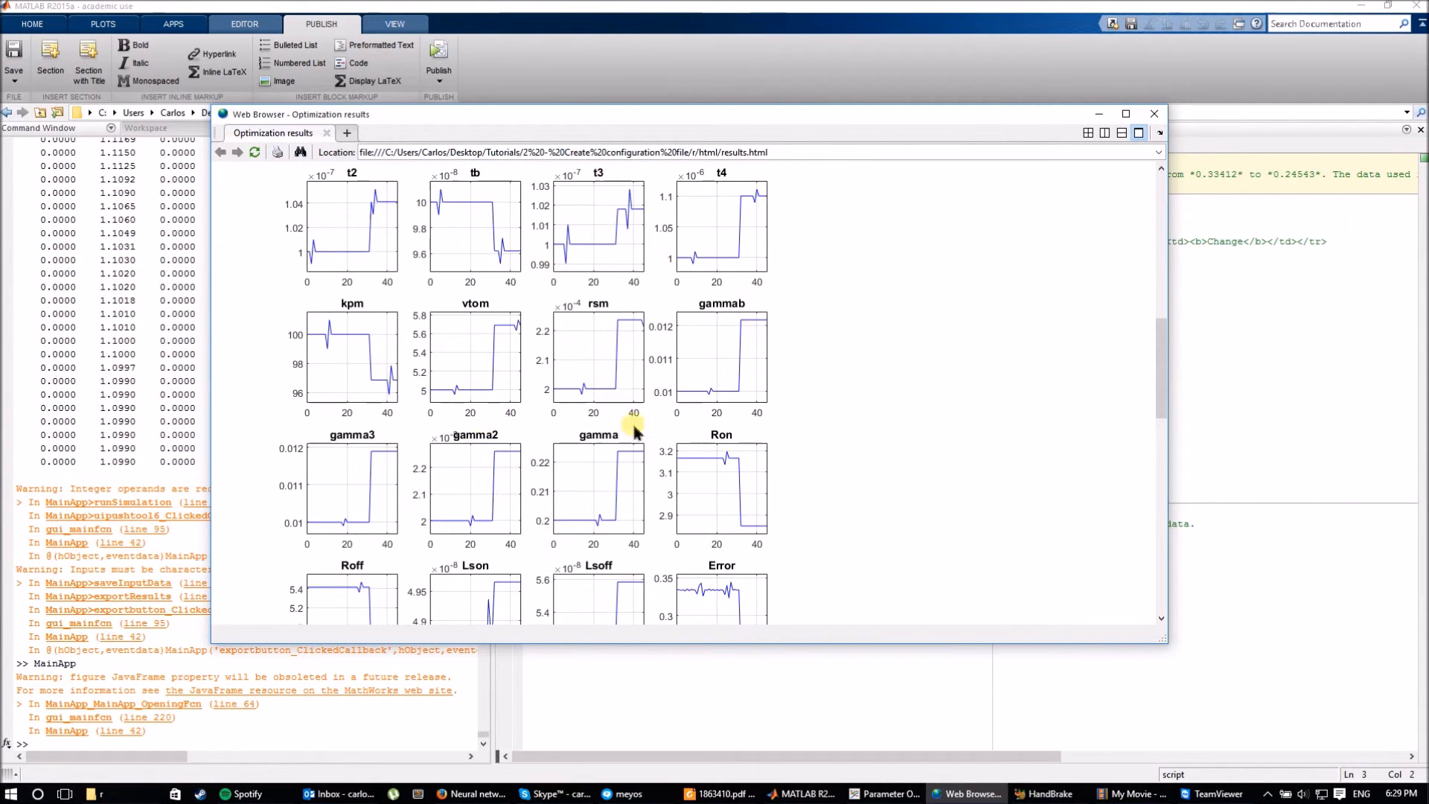
scroll(698, 351, "up", 1)
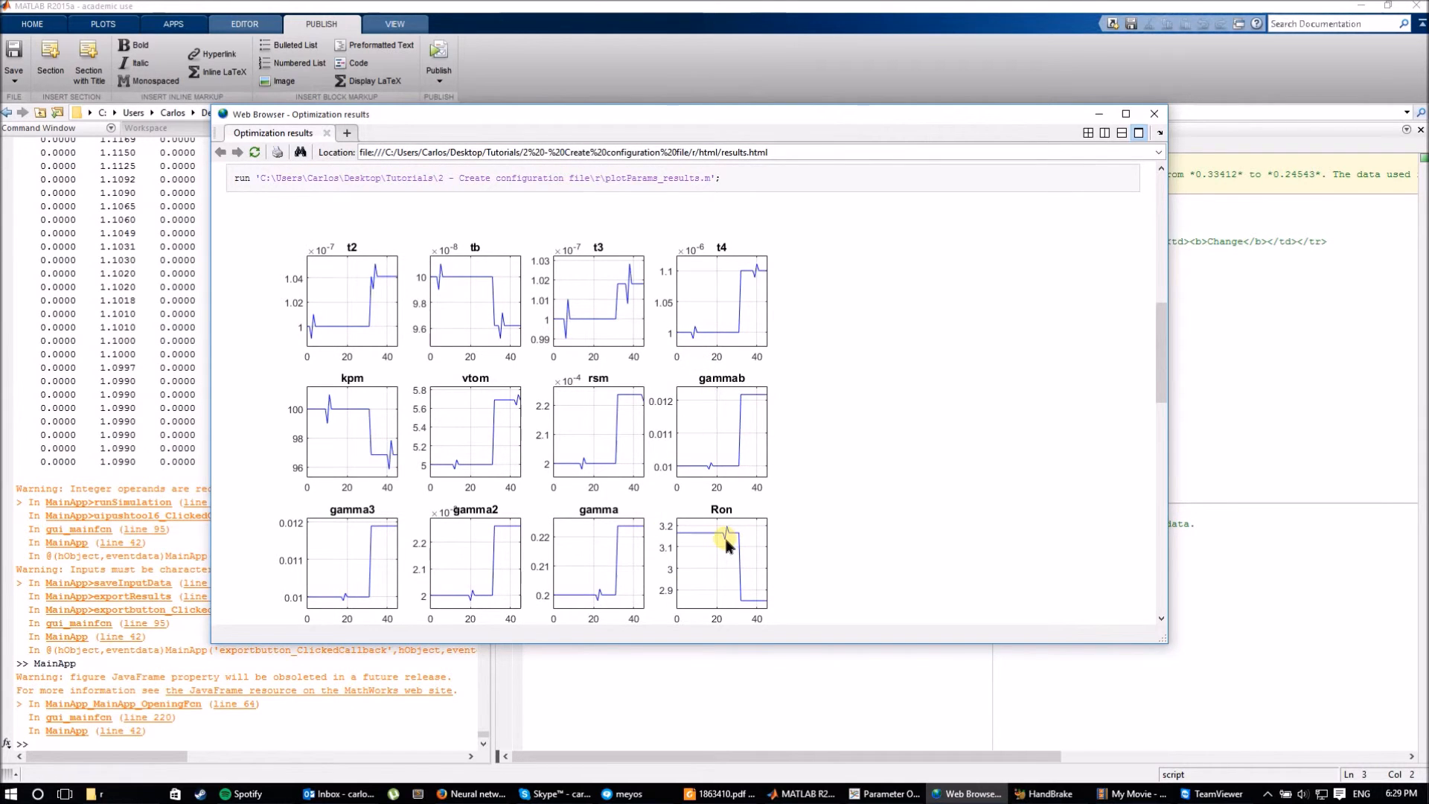
left_click(1268, 794)
left_click(1268, 795)
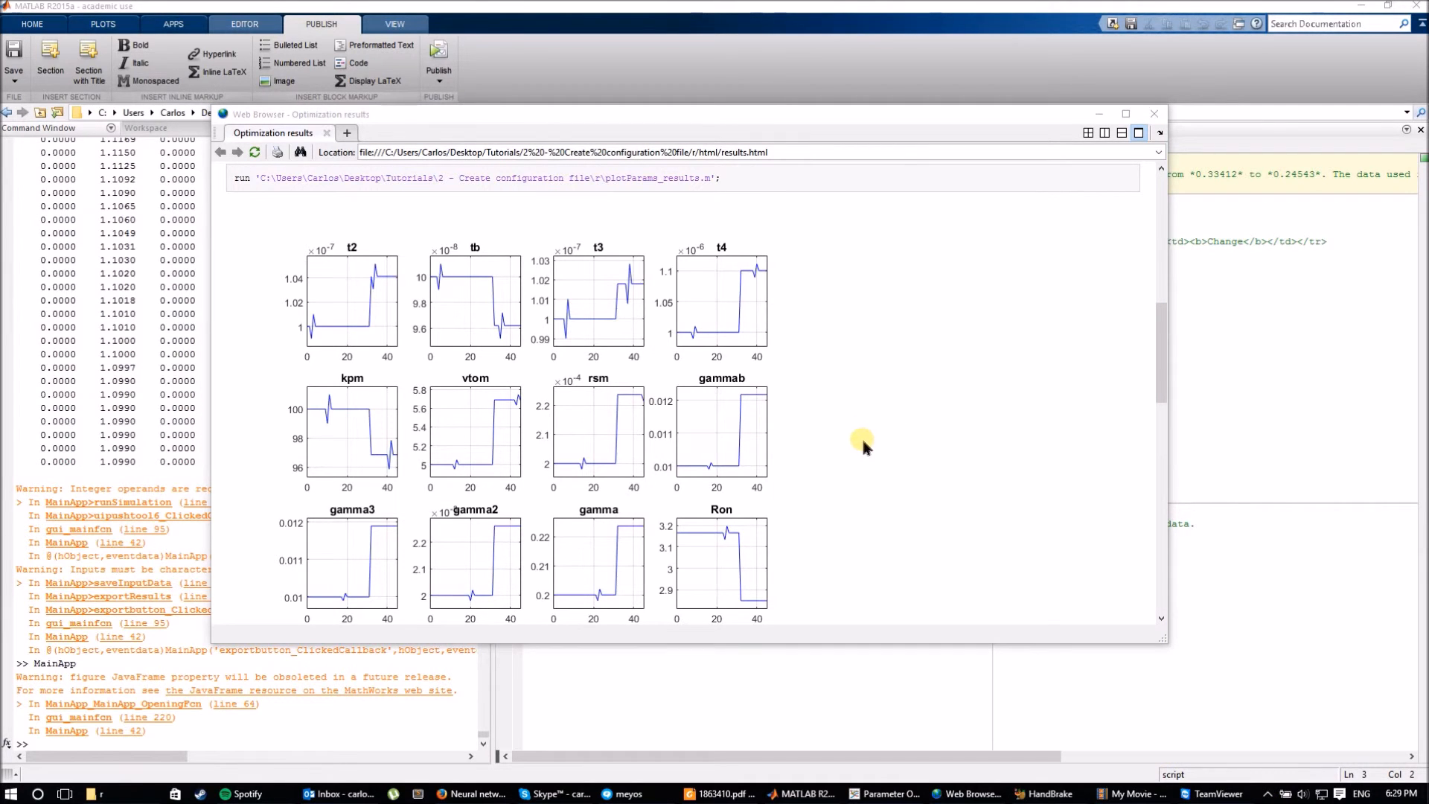
scroll(816, 491, "down", 5)
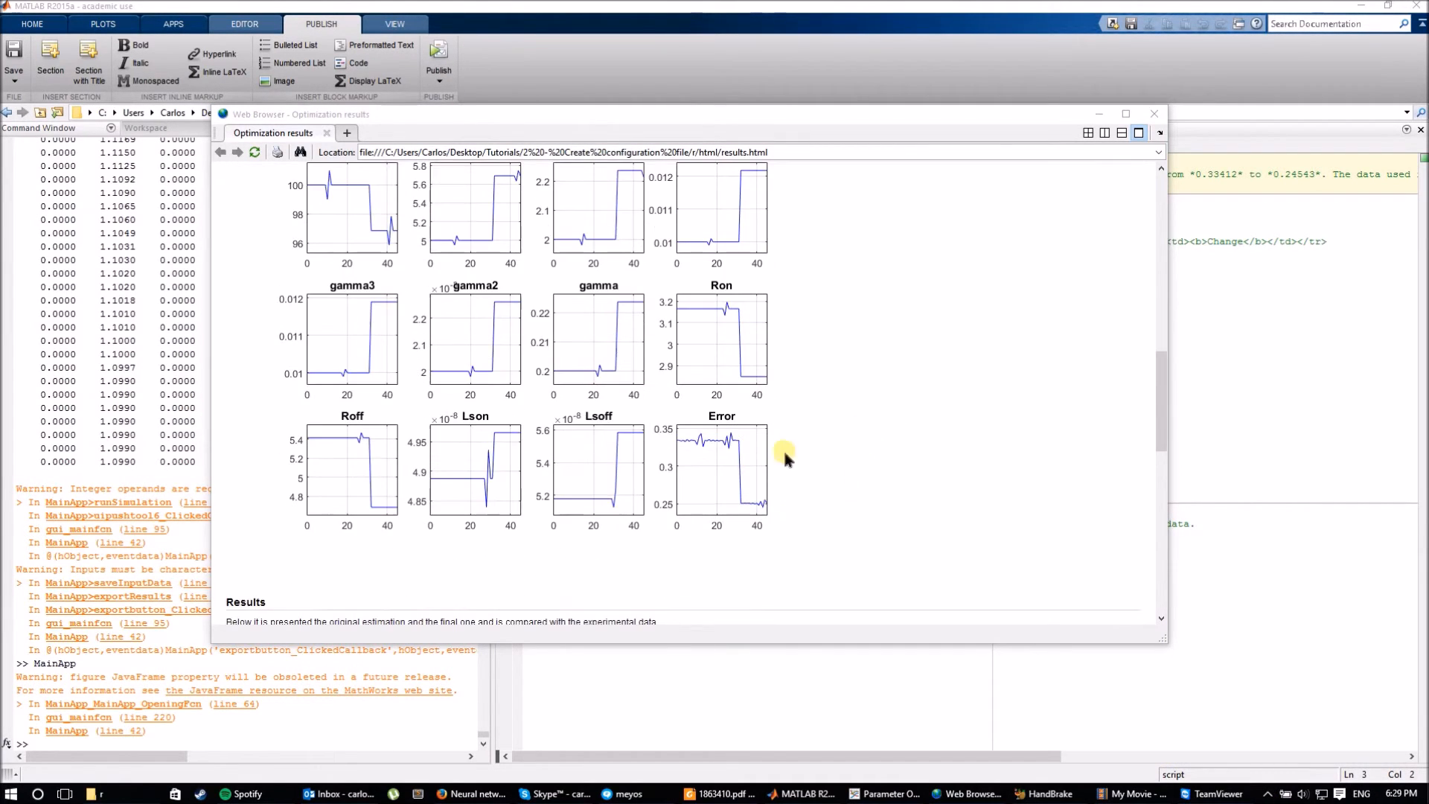
scroll(670, 445, "down", 3)
scroll(670, 446, "up", 2)
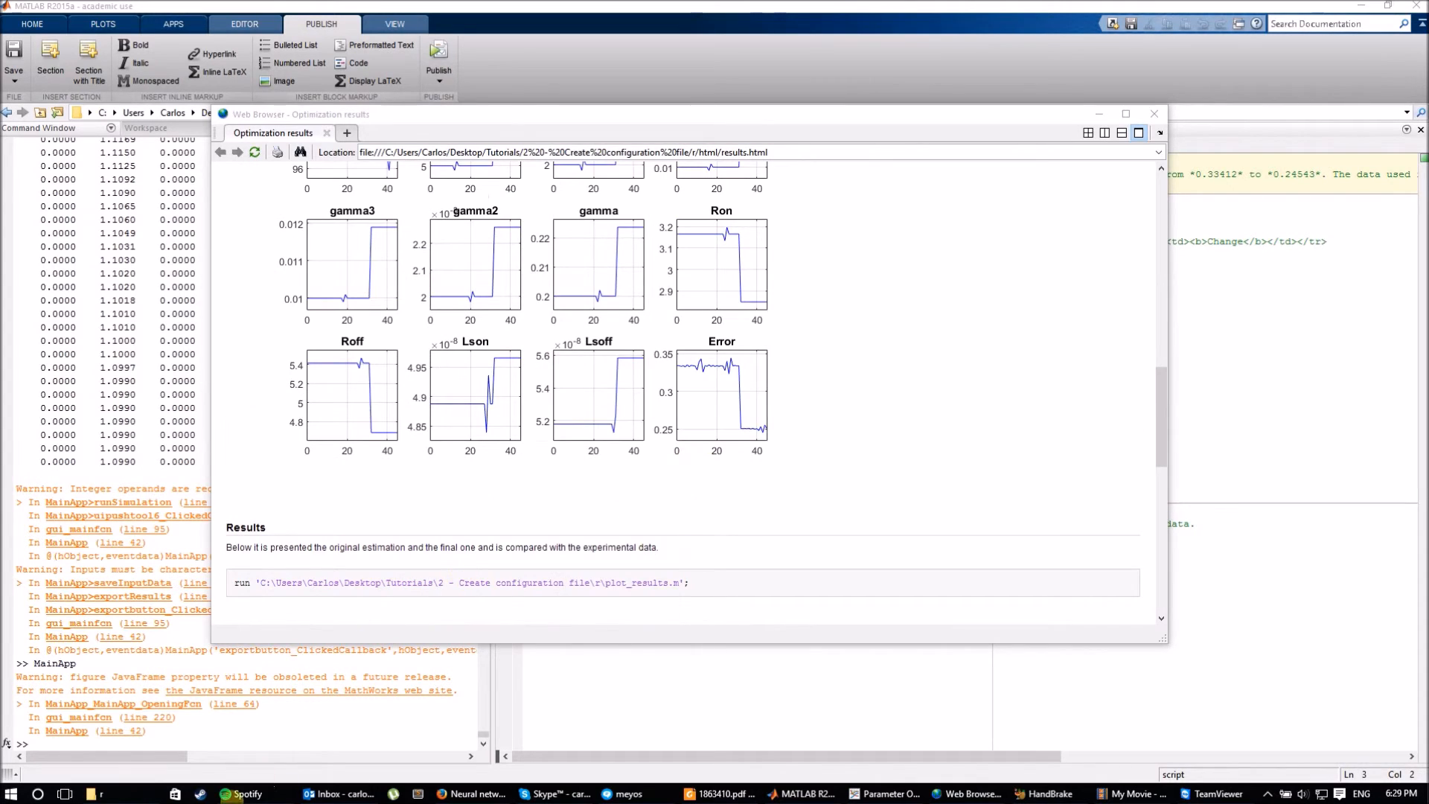
left_click(93, 793)
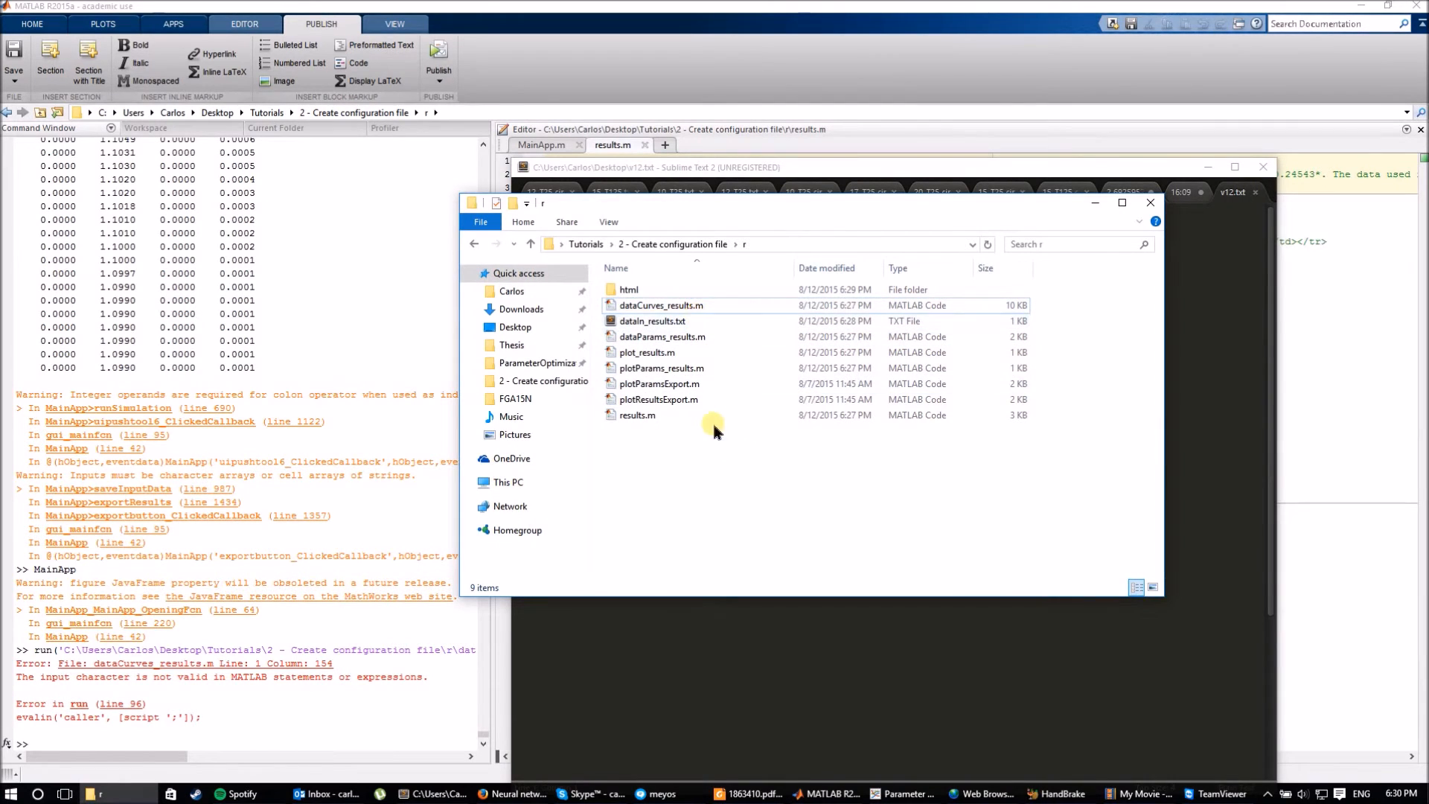
Select plotParams_results.m in folder r, then return to the MATLAB editor.
left_click(682, 370)
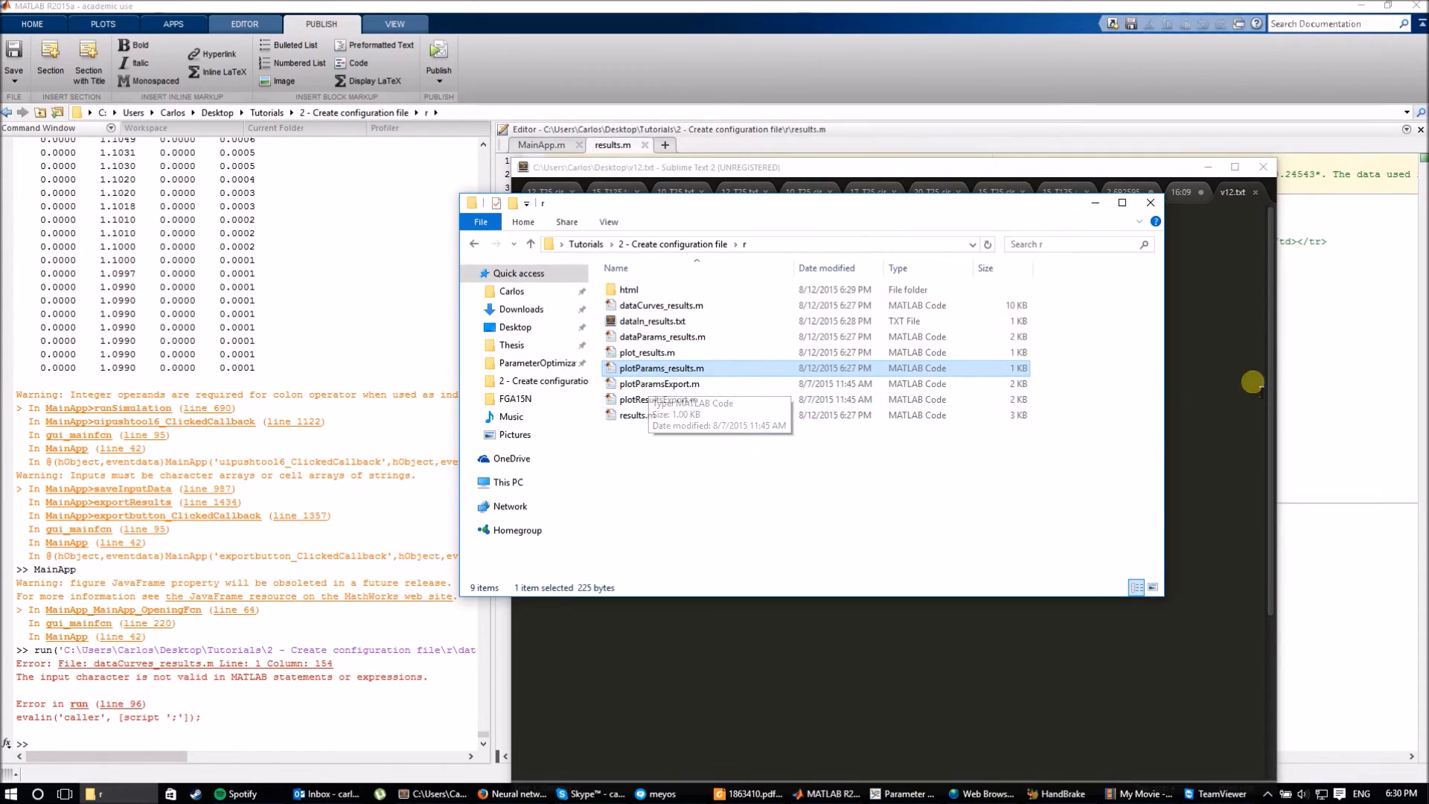
left_click(1315, 364)
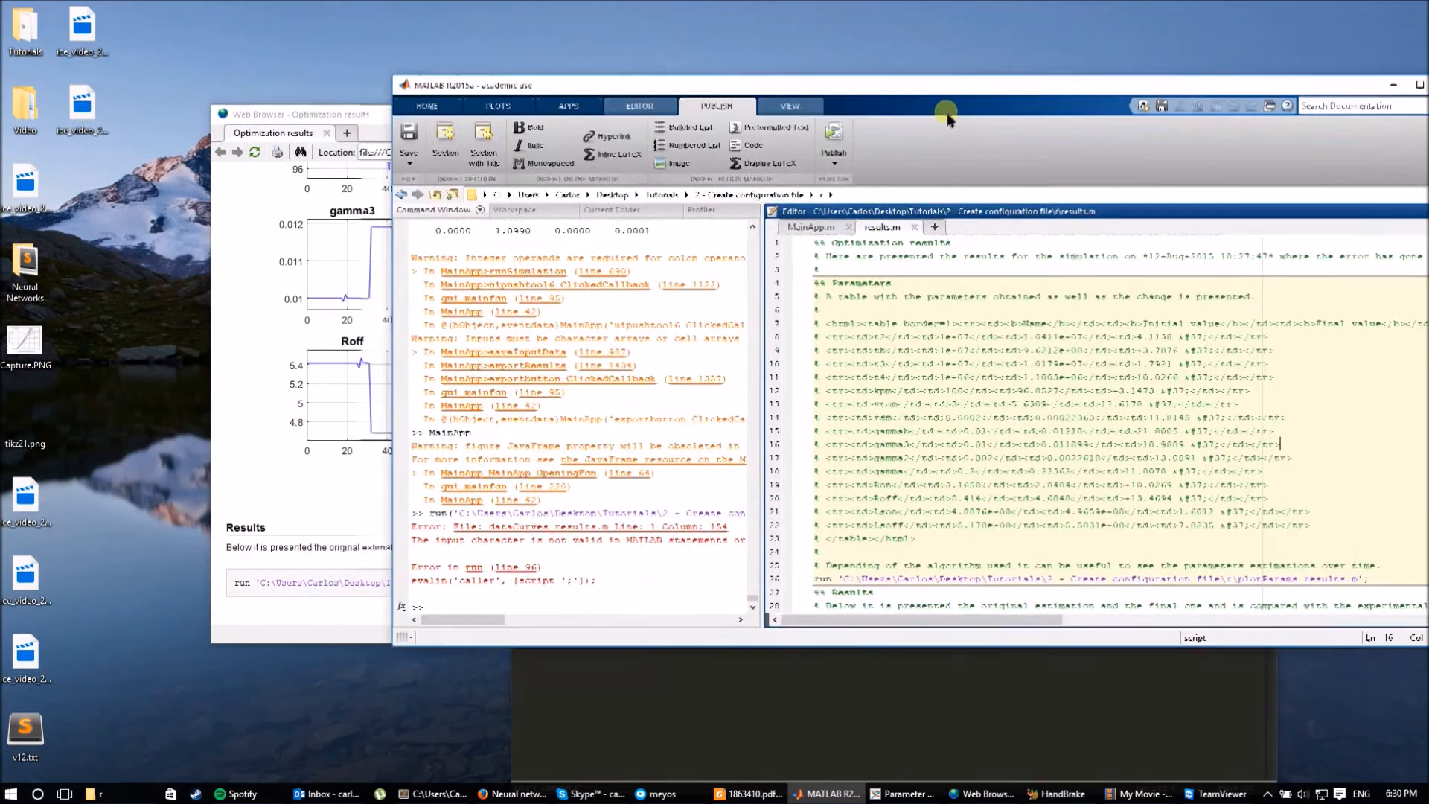
Restore the MATLAB window to a smaller size and close the results.m script.
key("super+Down")
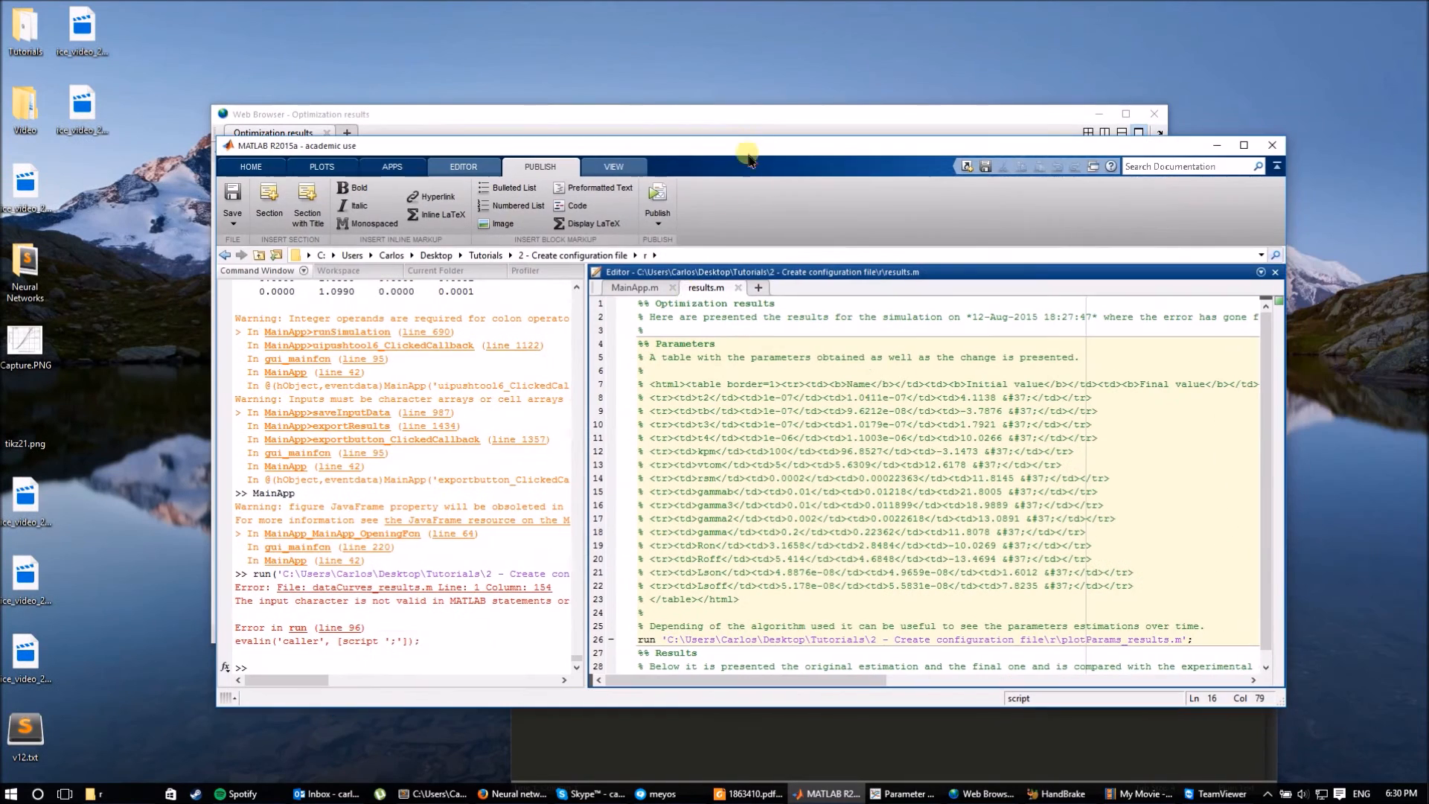
left_click(738, 288)
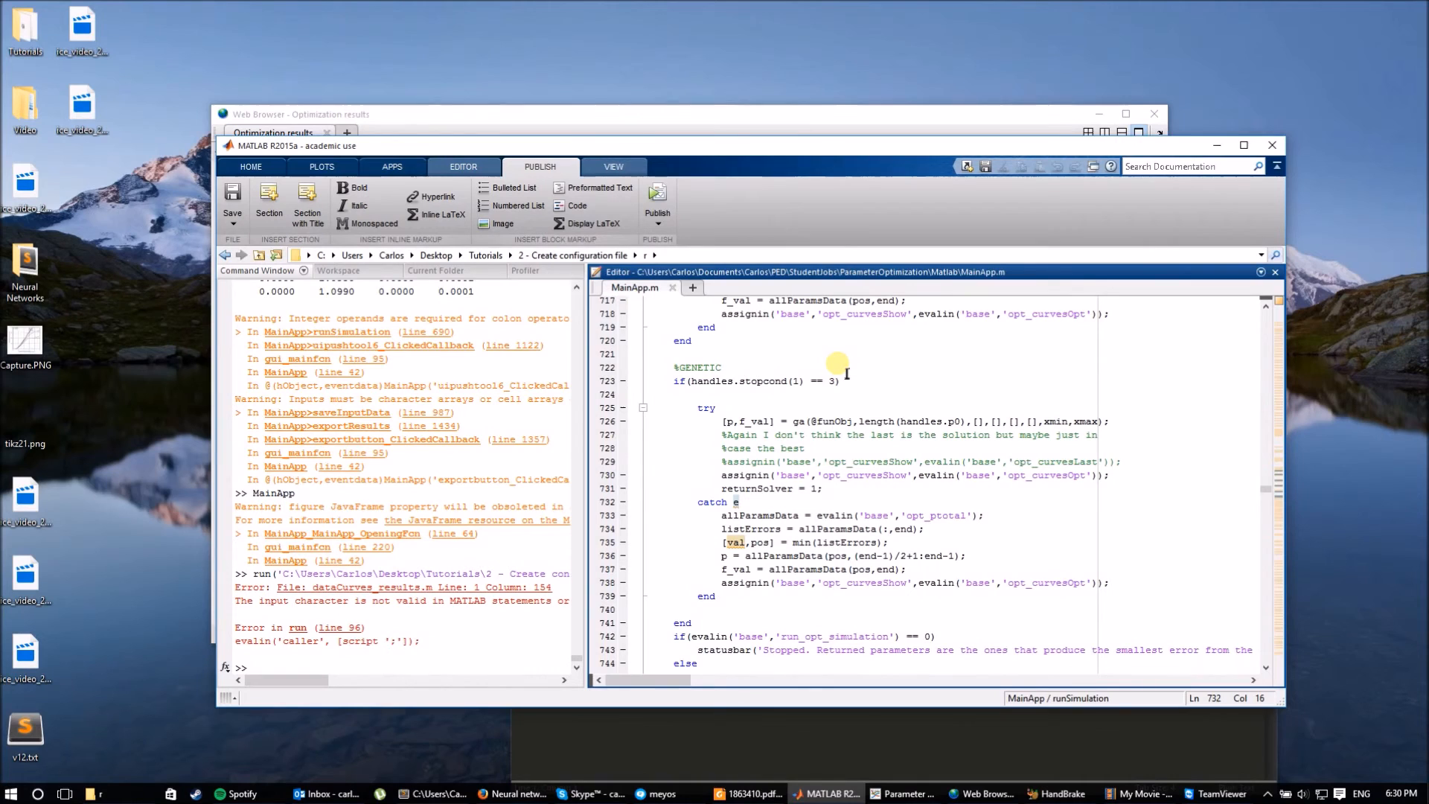